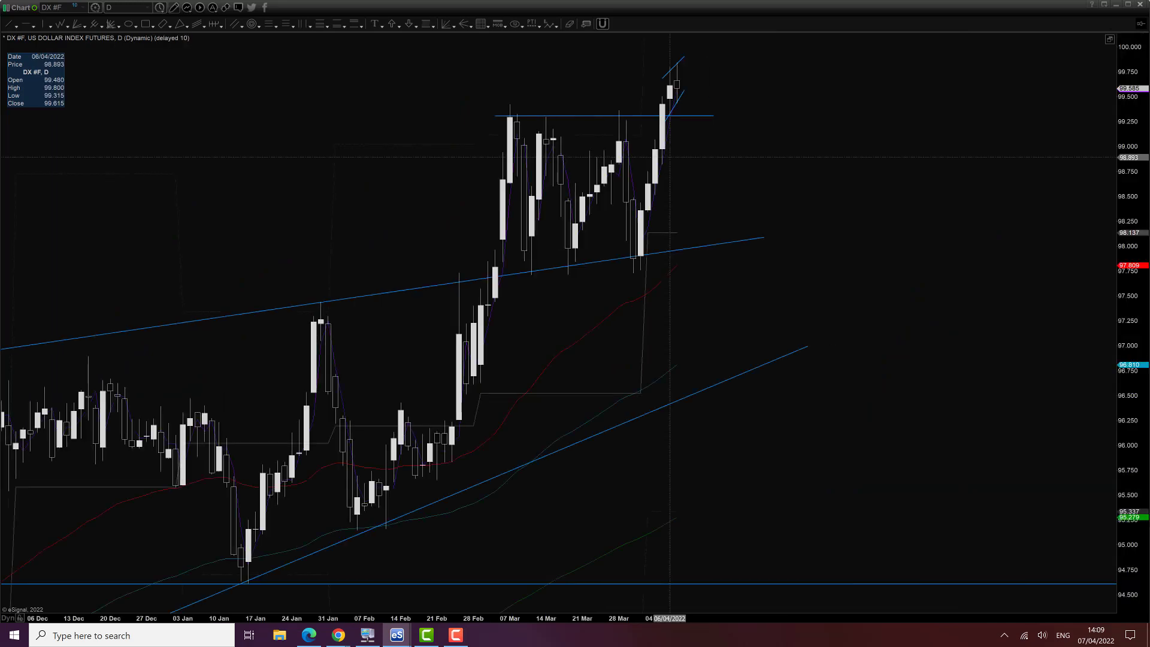
# - Pan the daily DX #F chart back to show the late-November bars
pyautogui.scroll(3, 293, 225)
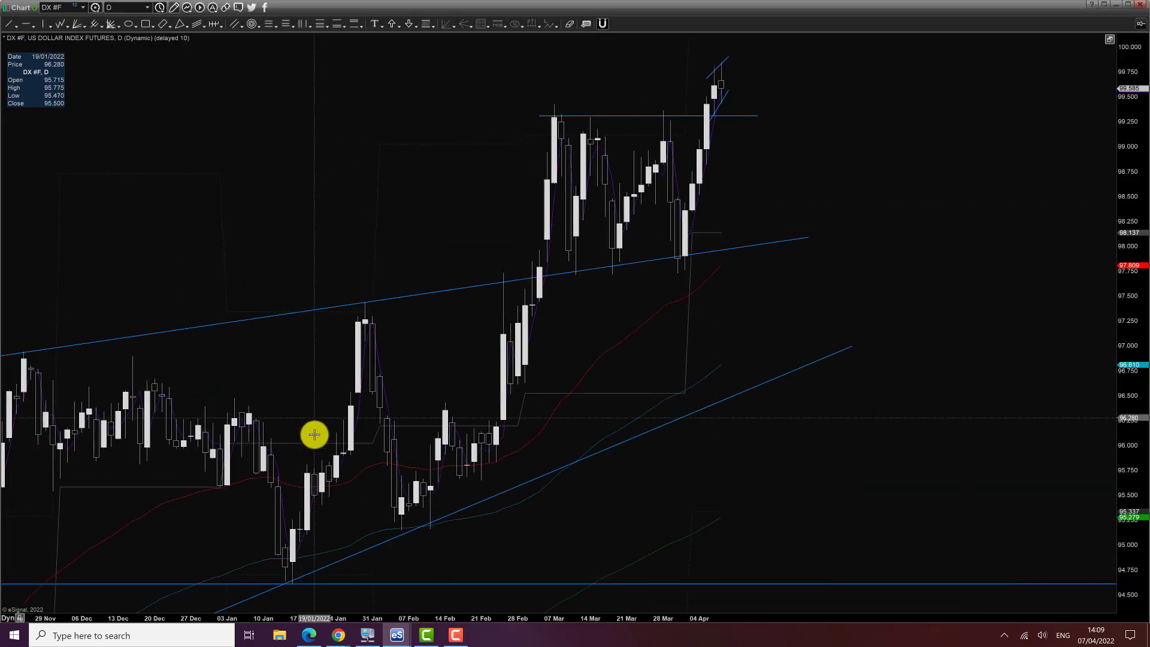
# - Bring the Markets Made Clear window forward and scroll to the Monthly Performance Heat Map by Market
pyautogui.moveTo(339, 634)
pyautogui.click(398, 605)
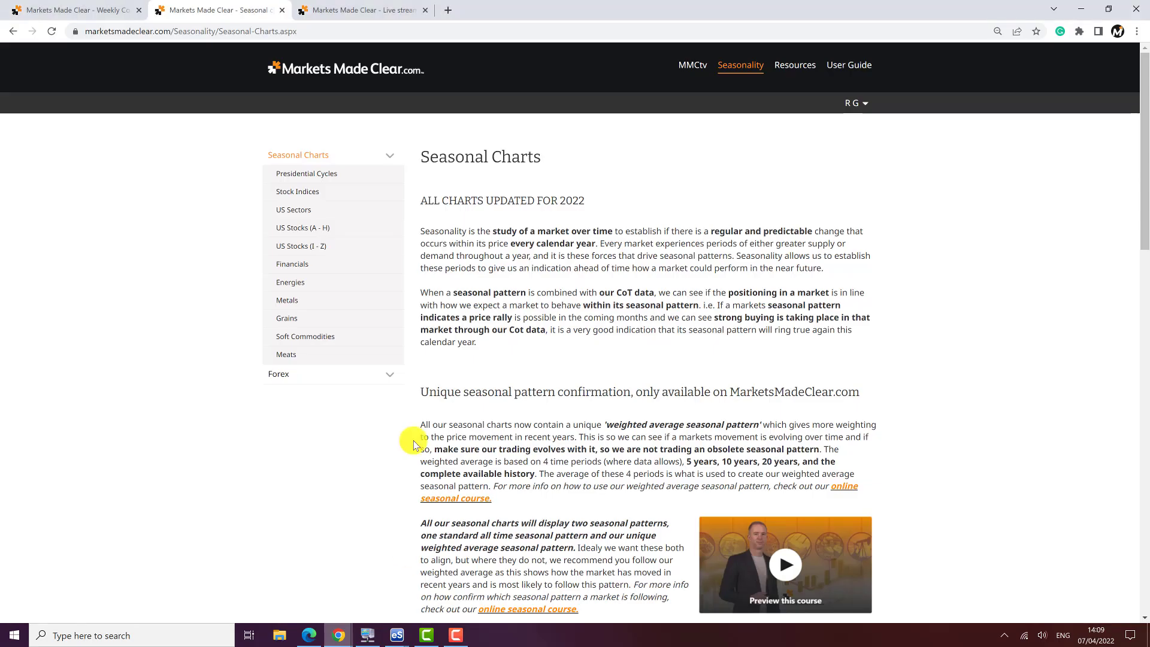
pyautogui.scroll(-4, 145, 332)
pyautogui.scroll(-6, 145, 332)
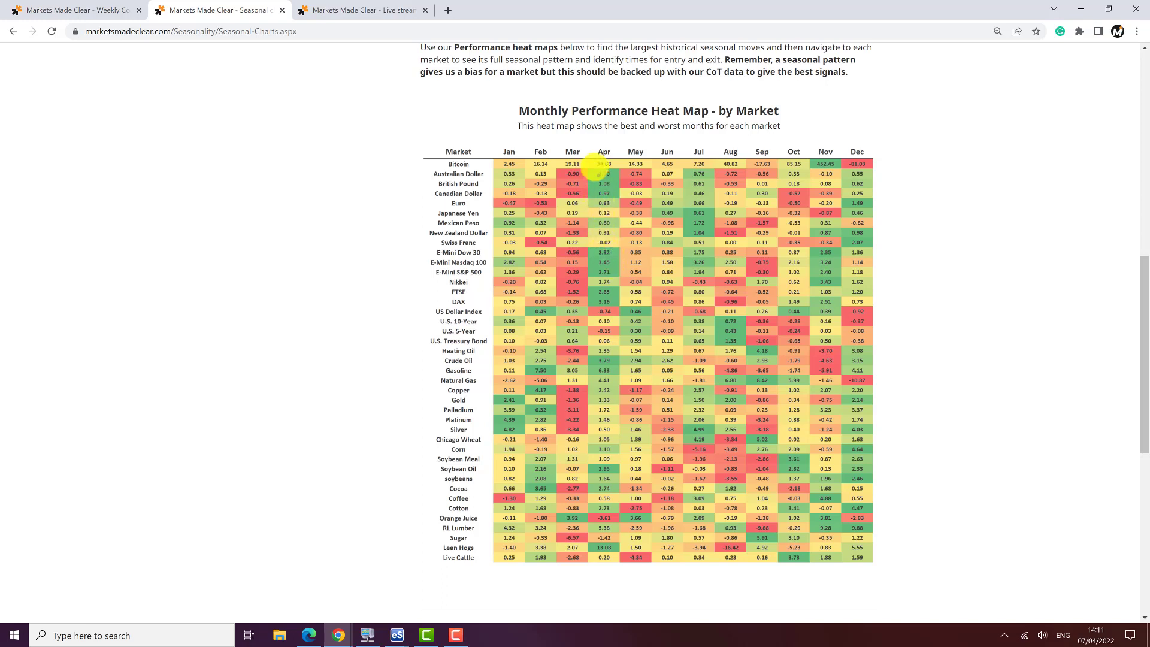
# - Mark the March/April divide, circle March cells from Swiss Franc to US Dollar Index, then clear and return to top
pyautogui.moveTo(588, 146); pyautogui.dragTo(587, 364)
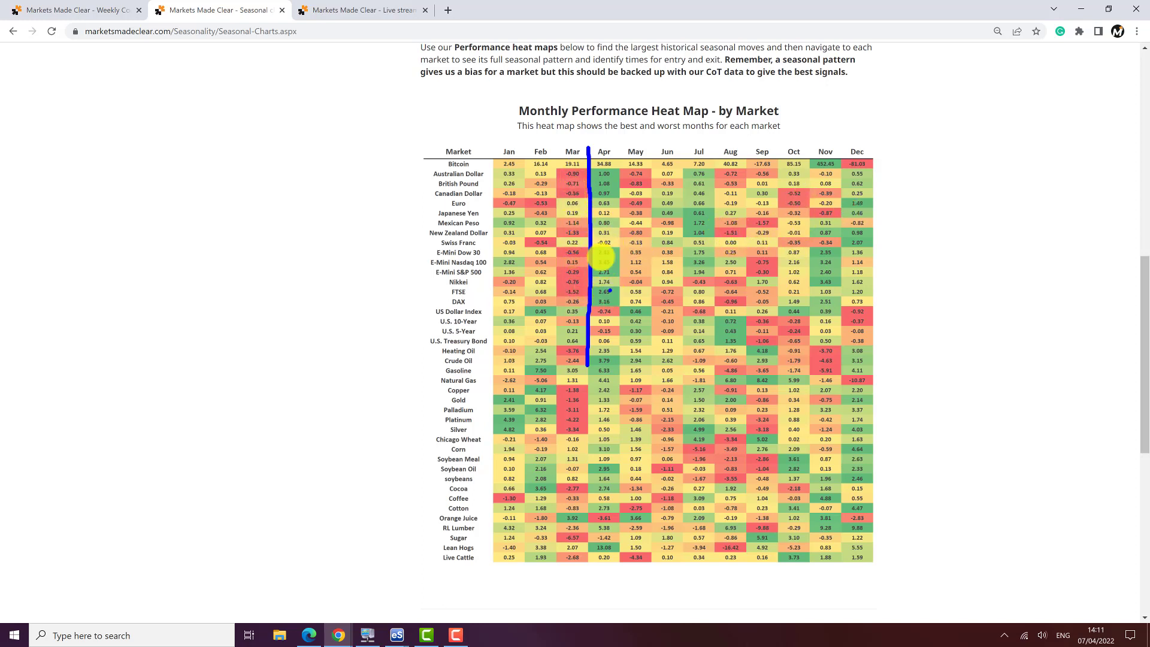
pyautogui.moveTo(569, 163)
pyautogui.mouseDown()
pyautogui.moveTo(584, 200)
pyautogui.moveTo(608, 159)
pyautogui.moveTo(617, 191)
pyautogui.moveTo(594, 179)
pyautogui.mouseUp()
pyautogui.moveTo(573, 235)
pyautogui.mouseDown()
pyautogui.moveTo(554, 278)
pyautogui.moveTo(579, 263)
pyautogui.moveTo(593, 297)
pyautogui.moveTo(628, 273)
pyautogui.moveTo(617, 245)
pyautogui.mouseUp()
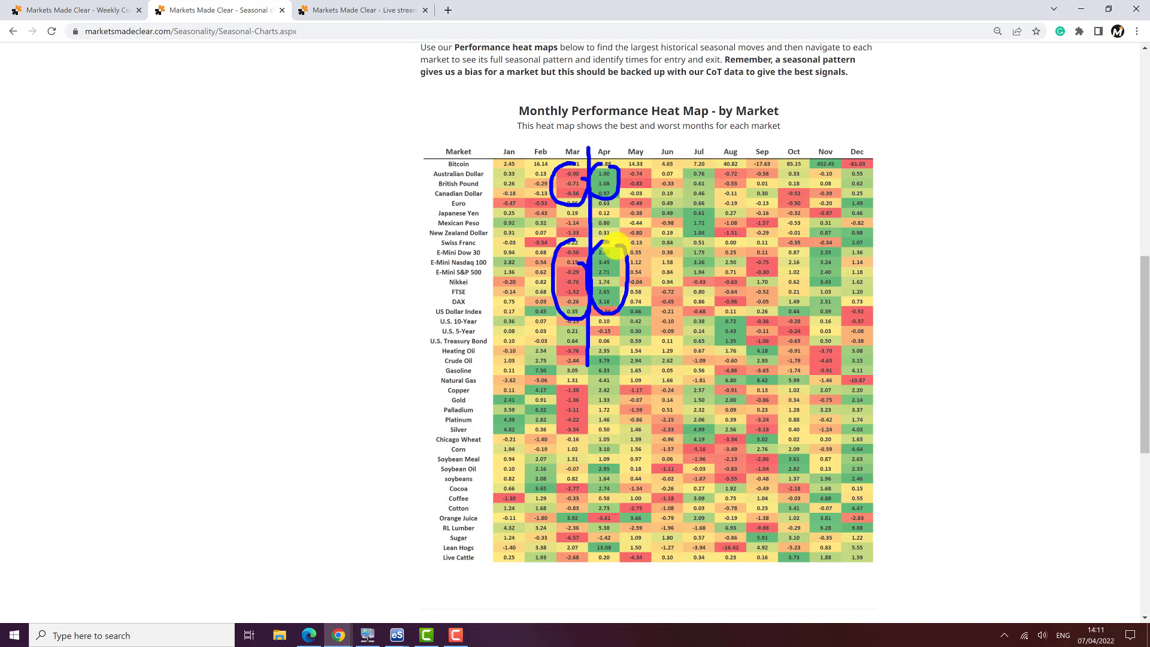
pyautogui.press('Escape')
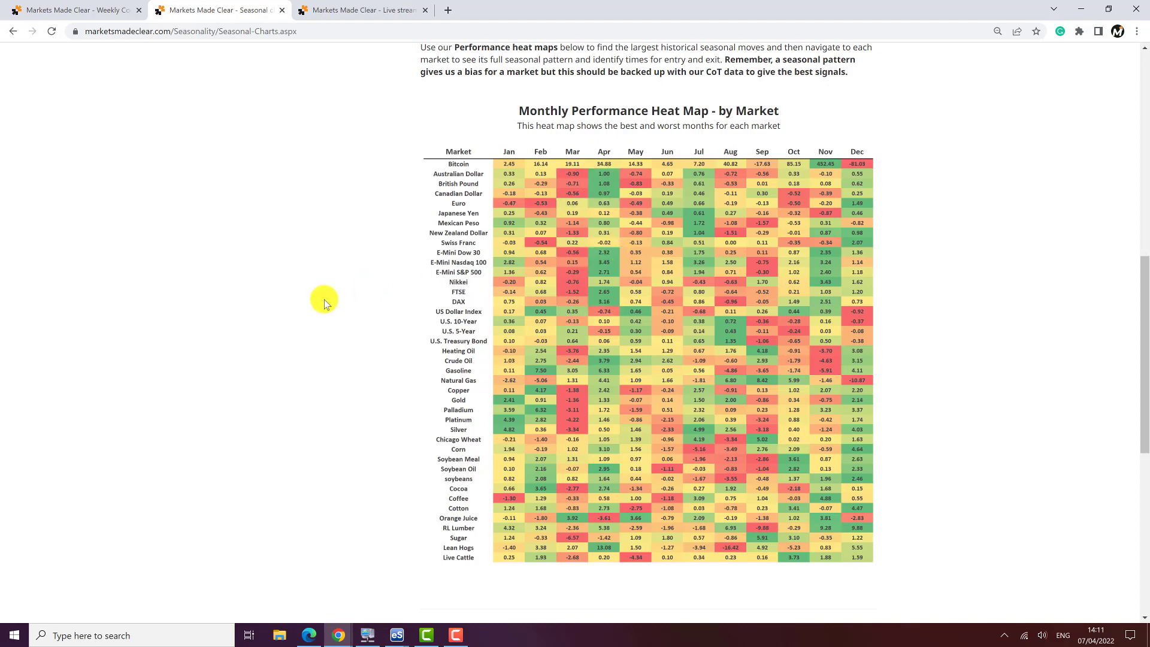
pyautogui.scroll(12, 325, 300)
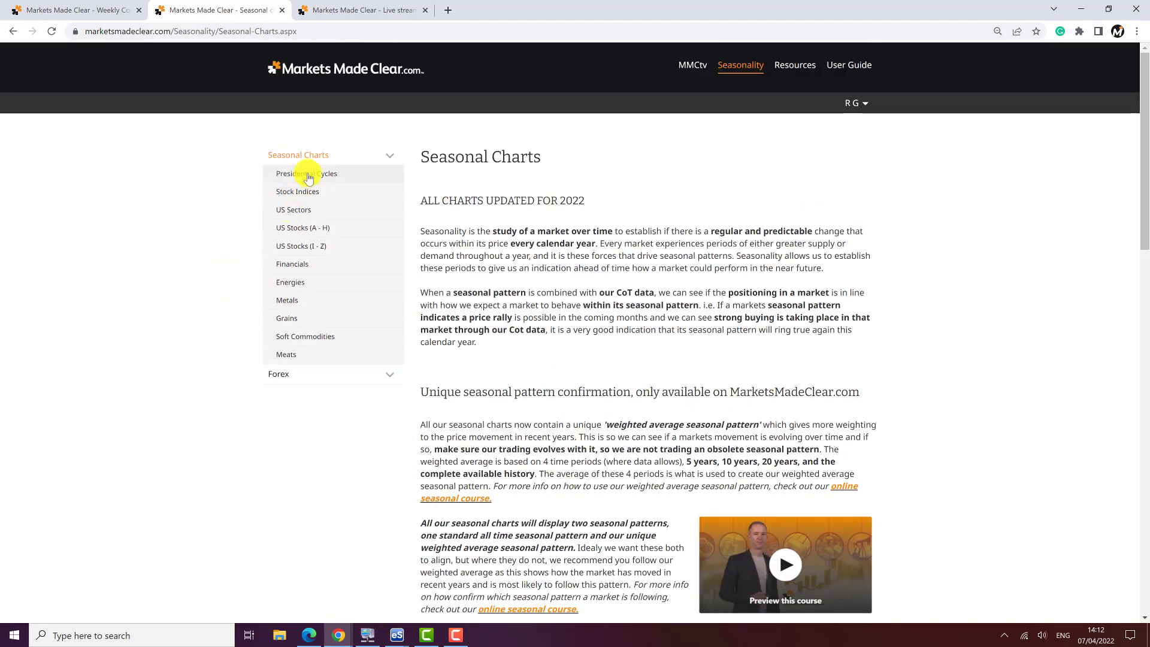
# - Open Presidential Cycles and scroll to the US Dollar Index mid-term election chart
pyautogui.click(307, 174)
pyautogui.scroll(-4, 198, 257)
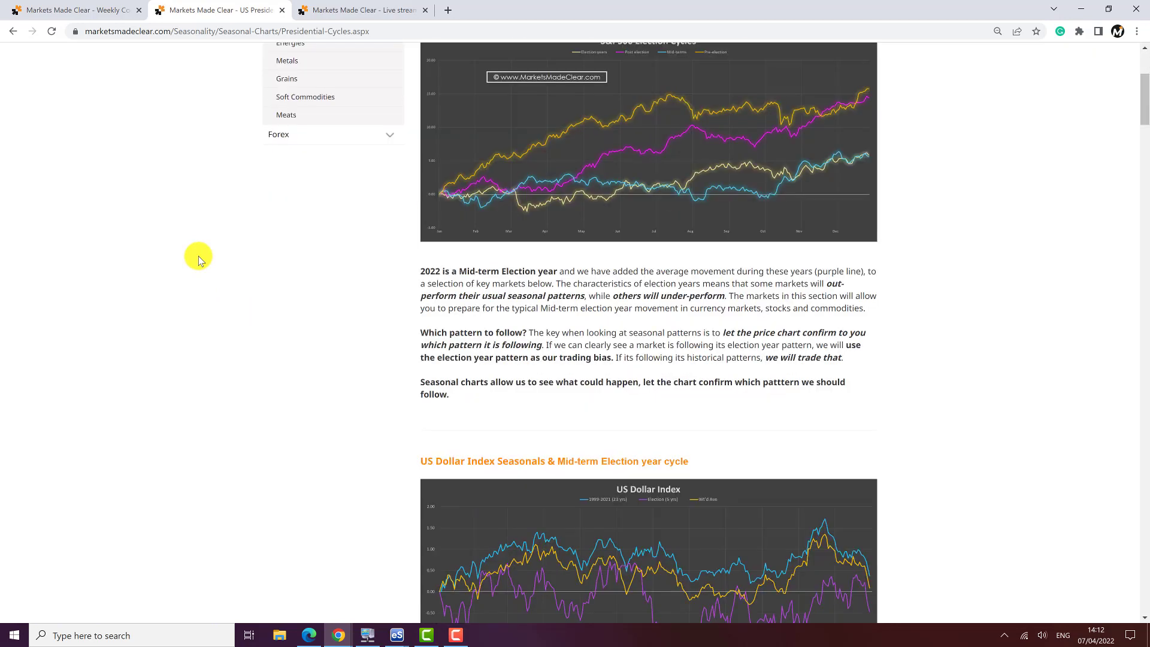
pyautogui.scroll(-4, 199, 259)
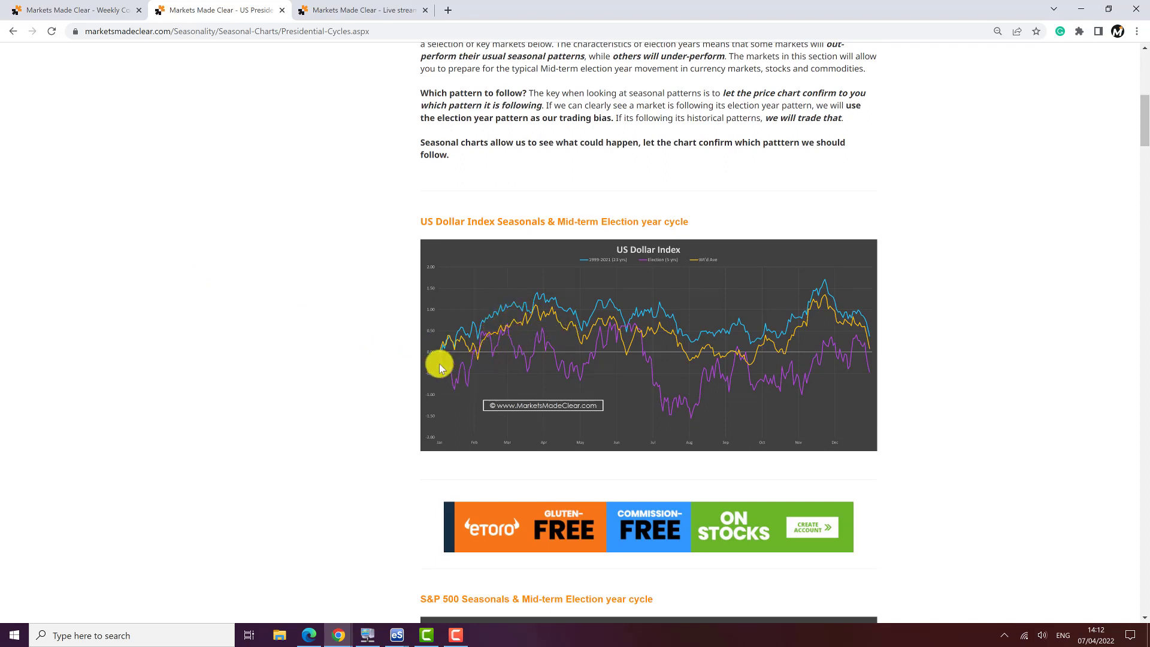
pyautogui.scroll(8, 473, 353)
pyautogui.scroll(-8, 216, 323)
pyautogui.scroll(2, 270, 307)
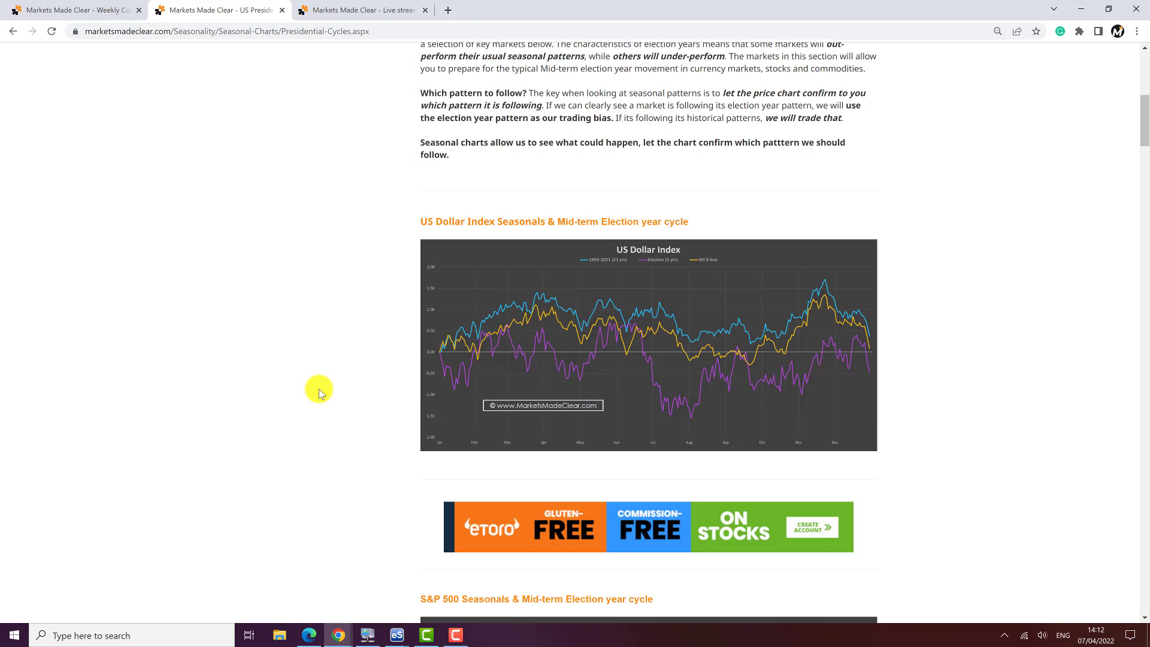
# - Zoom the page to 110% and circle the March–May dip in the election-year line
pyautogui.hotkey('ctrl', '+')
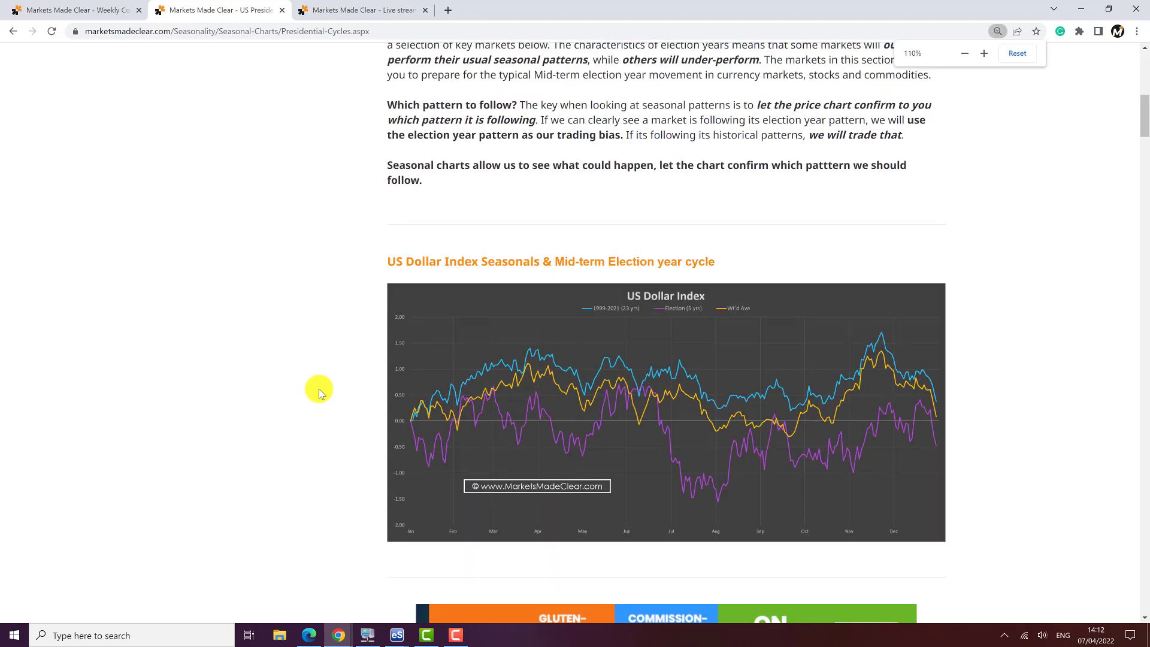
pyautogui.scroll(-2, 320, 392)
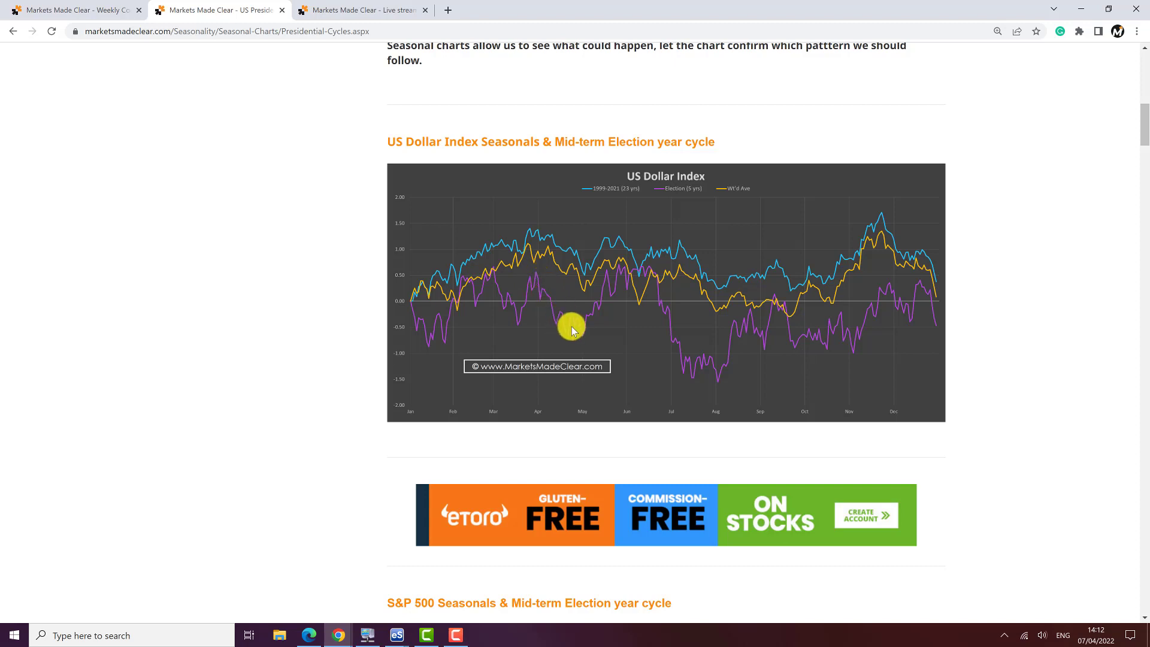
pyautogui.moveTo(542, 270)
pyautogui.mouseDown()
pyautogui.moveTo(536, 318)
pyautogui.moveTo(585, 303)
pyautogui.moveTo(534, 264)
pyautogui.mouseUp()
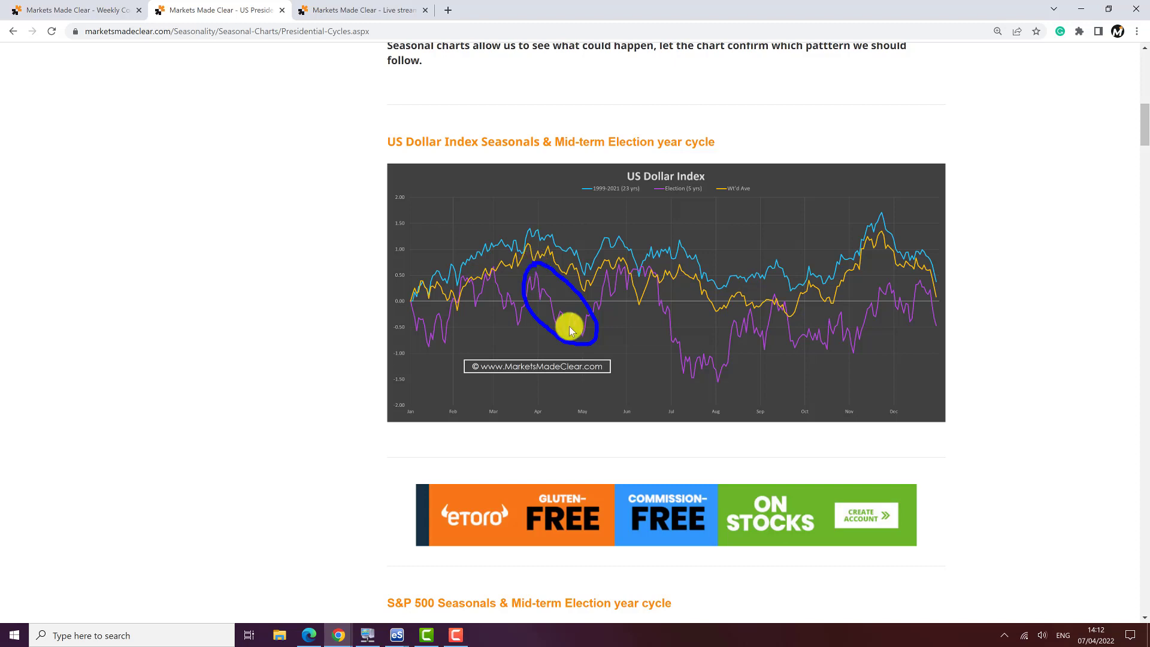
# - Return to the eSignal dollar index chart and widen the bars so it starts at 27 Dec
pyautogui.click(397, 636)
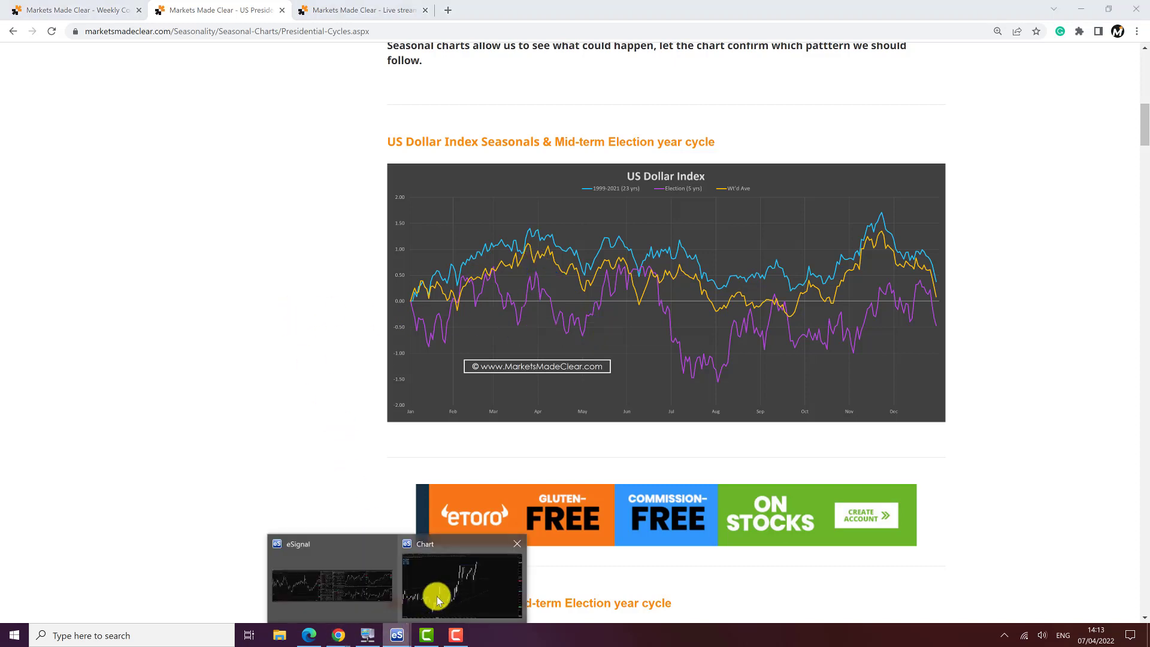
pyautogui.click(451, 587)
pyautogui.moveTo(341, 191); pyautogui.dragTo(310, 216)
pyautogui.moveTo(487, 617); pyautogui.dragTo(379, 623)
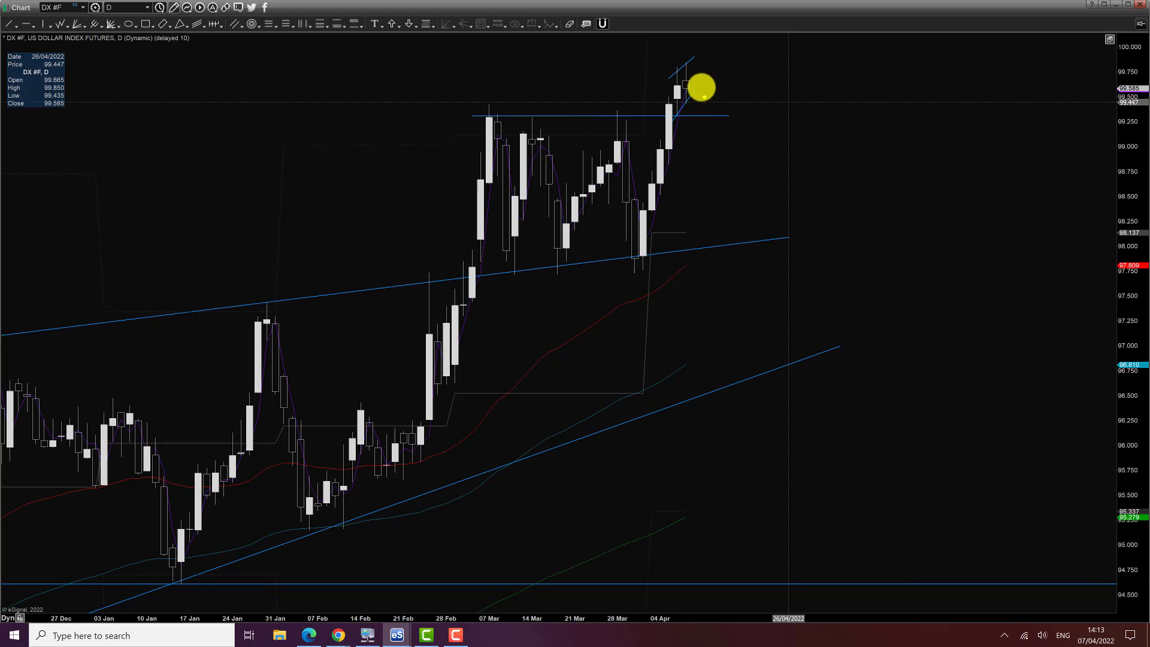
# - Sketch yellow pullback, dip-then-rally and sharp-drop projections from the latest candles, erasing each
pyautogui.moveTo(685, 48)
pyautogui.mouseDown()
pyautogui.moveTo(706, 118)
pyautogui.moveTo(675, 54)
pyautogui.mouseUp()
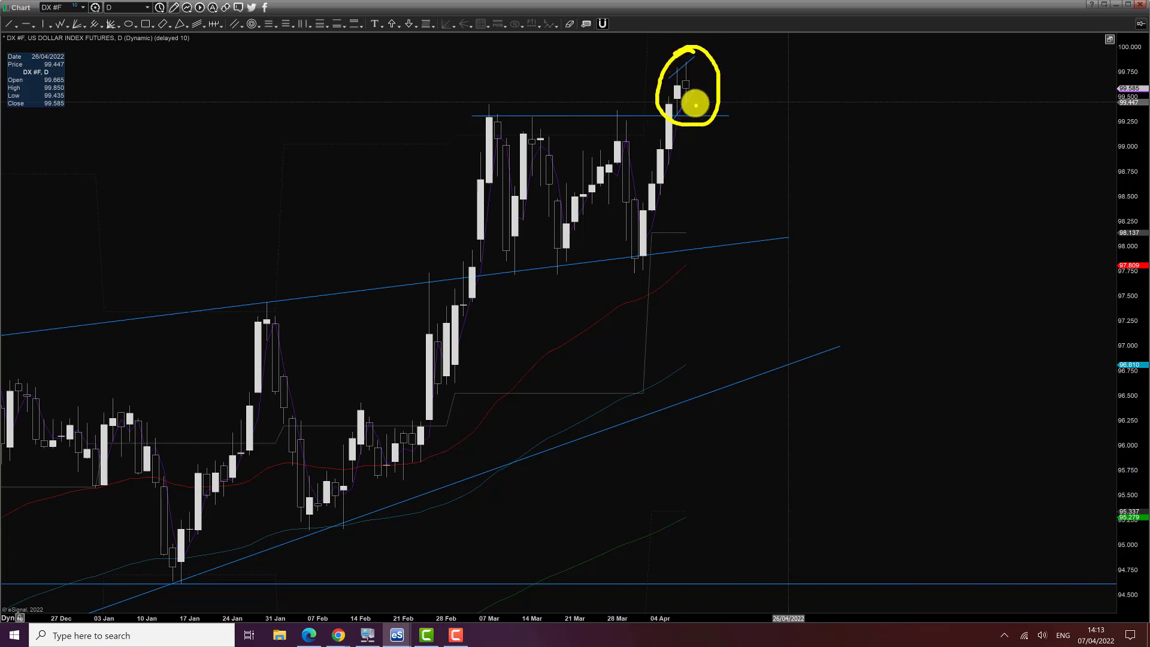
pyautogui.moveTo(694, 89)
pyautogui.mouseDown()
pyautogui.moveTo(792, 237)
pyautogui.moveTo(835, 207)
pyautogui.moveTo(948, 71)
pyautogui.mouseUp()
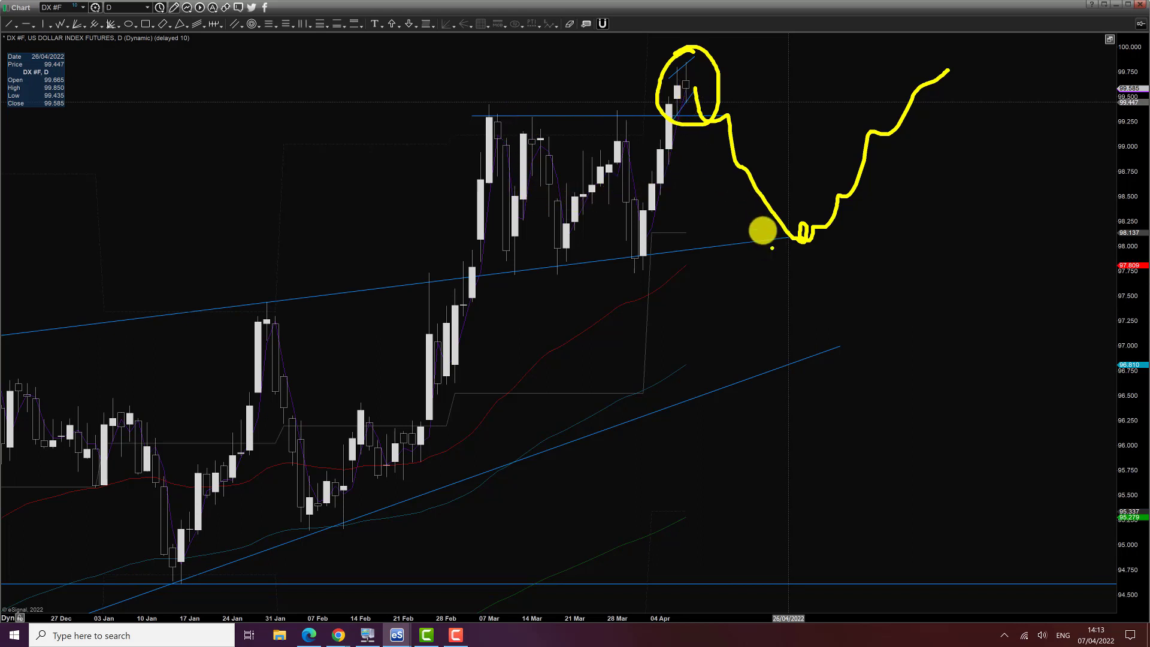
pyautogui.moveTo(676, 63)
pyautogui.mouseDown()
pyautogui.moveTo(702, 190)
pyautogui.moveTo(757, 146)
pyautogui.moveTo(801, 180)
pyautogui.moveTo(824, 179)
pyautogui.moveTo(944, 5)
pyautogui.mouseUp()
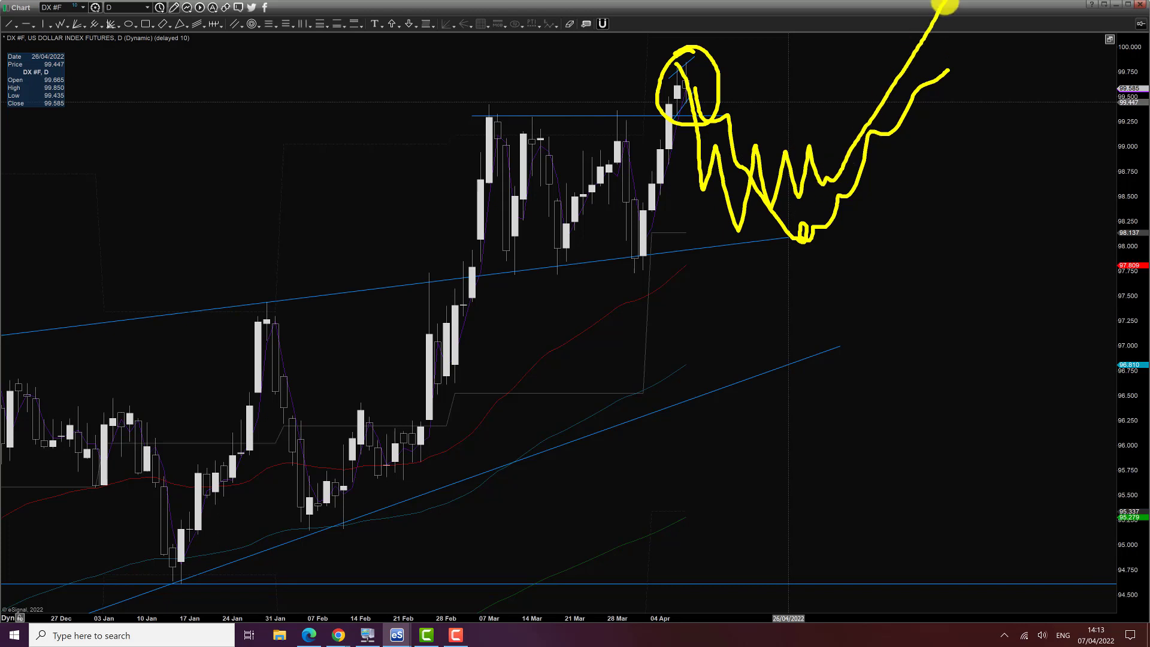
pyautogui.press('Escape')
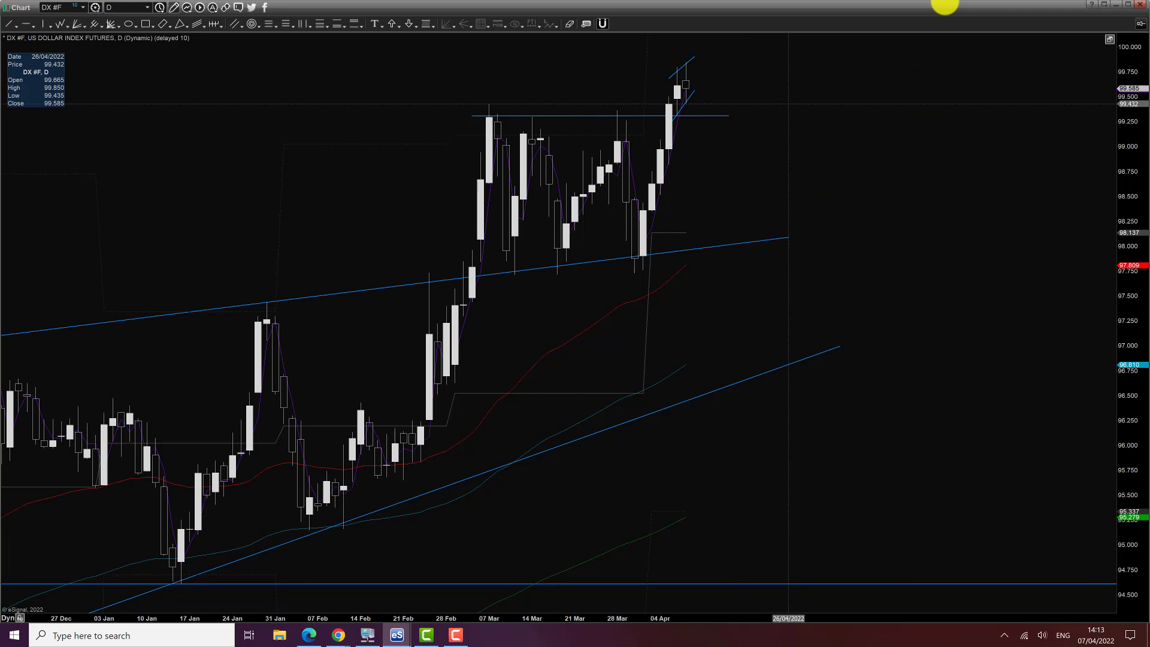
pyautogui.moveTo(689, 71); pyautogui.dragTo(747, 417)
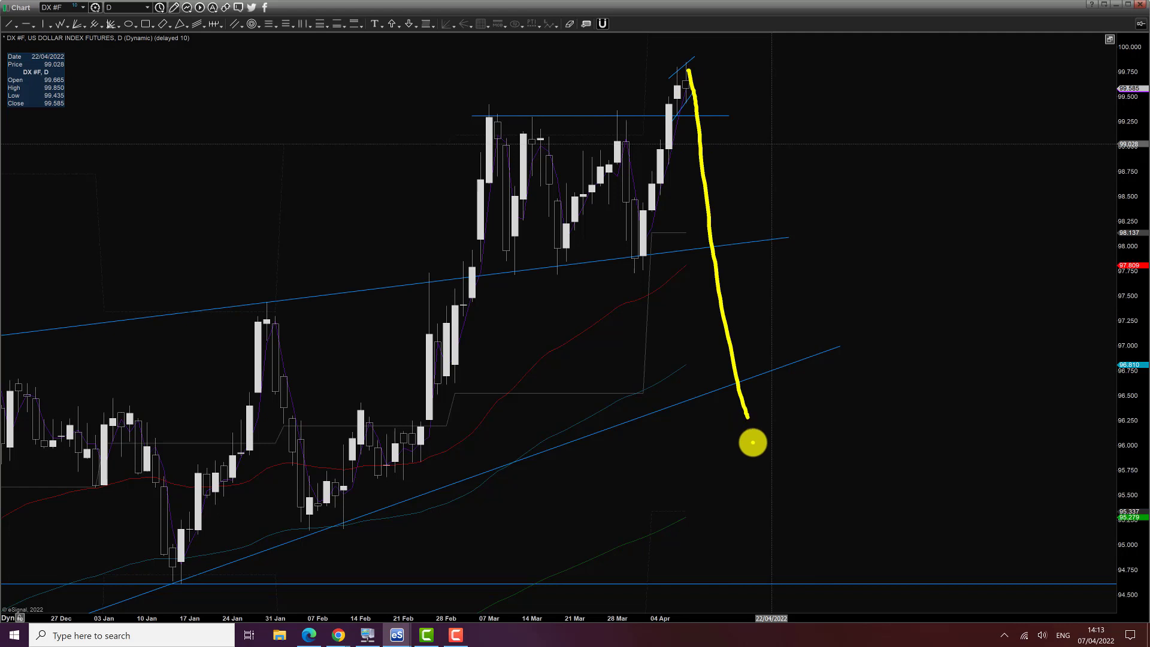
pyautogui.press('Escape')
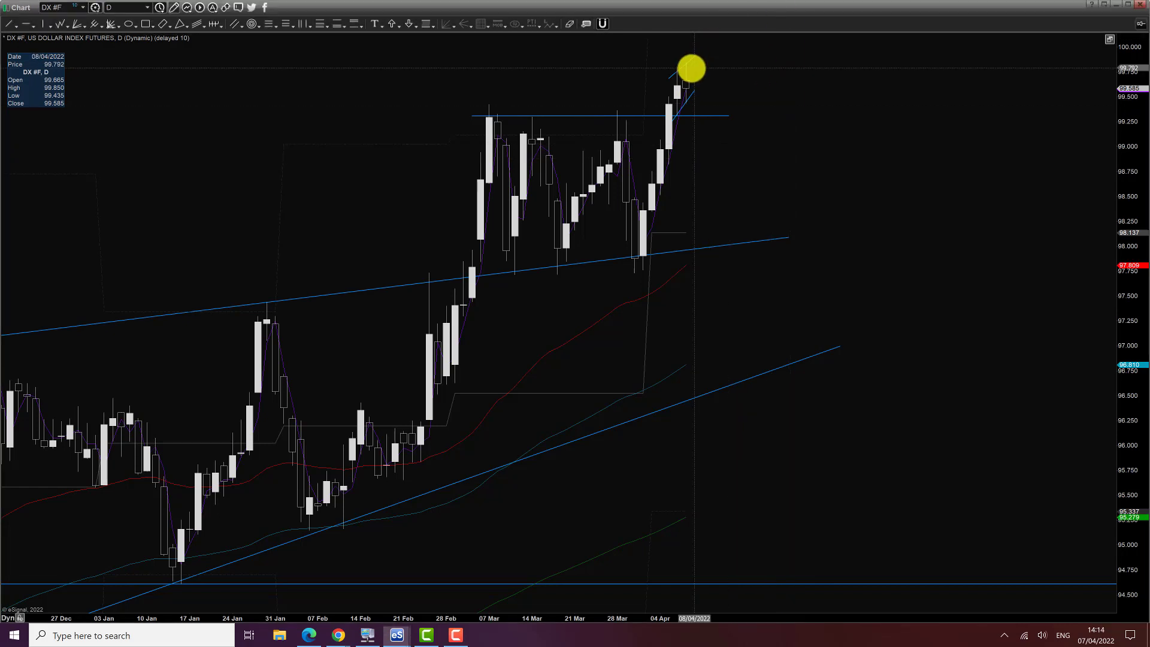
# - Circle the latest candles with an upward projection, then mark the breakout level at the old highs
pyautogui.moveTo(691, 60)
pyautogui.mouseDown()
pyautogui.moveTo(681, 118)
pyautogui.moveTo(683, 84)
pyautogui.moveTo(734, 28)
pyautogui.mouseUp()
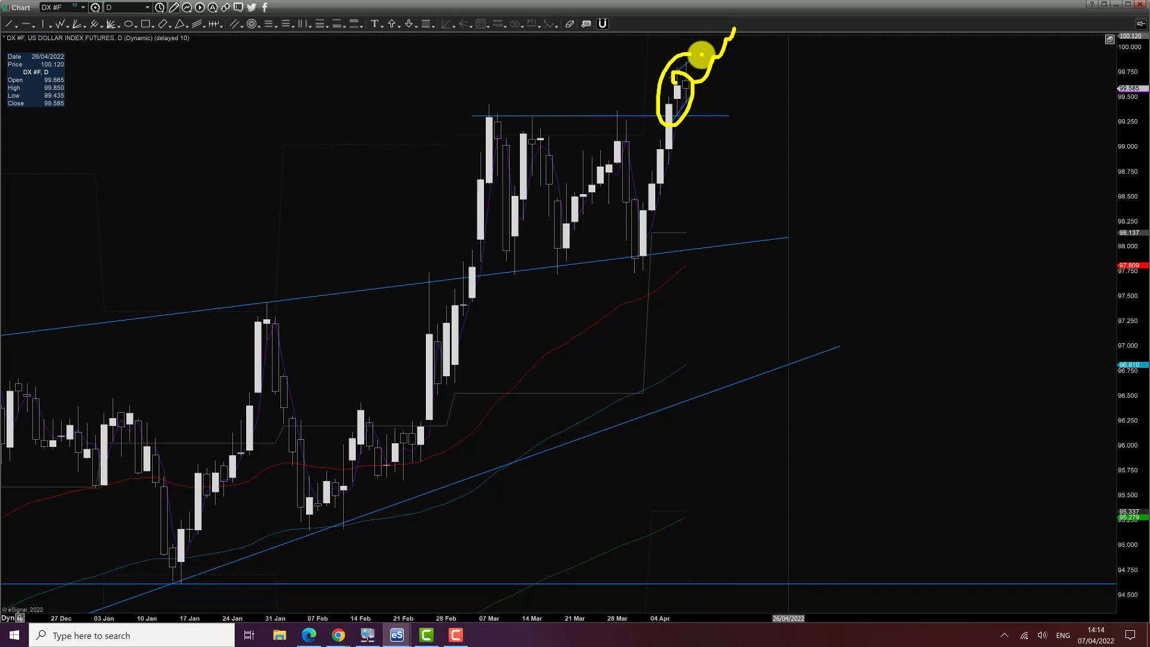
pyautogui.moveTo(660, 64)
pyautogui.mouseDown()
pyautogui.moveTo(686, 68)
pyautogui.moveTo(723, 45)
pyautogui.mouseUp()
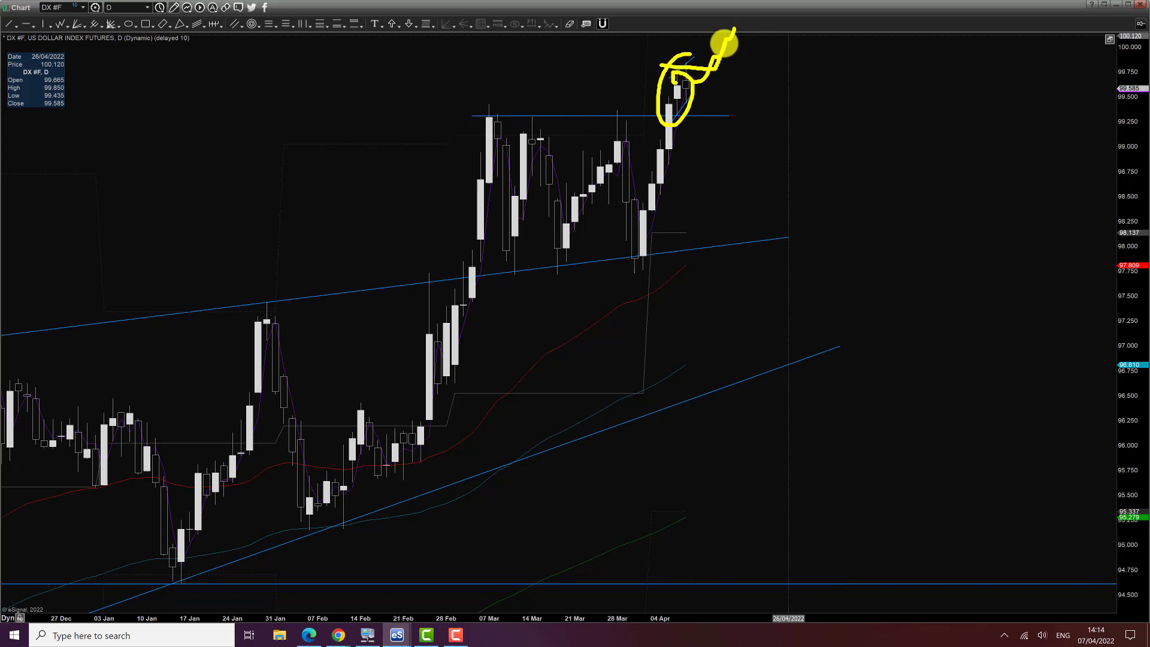
pyautogui.press('Escape')
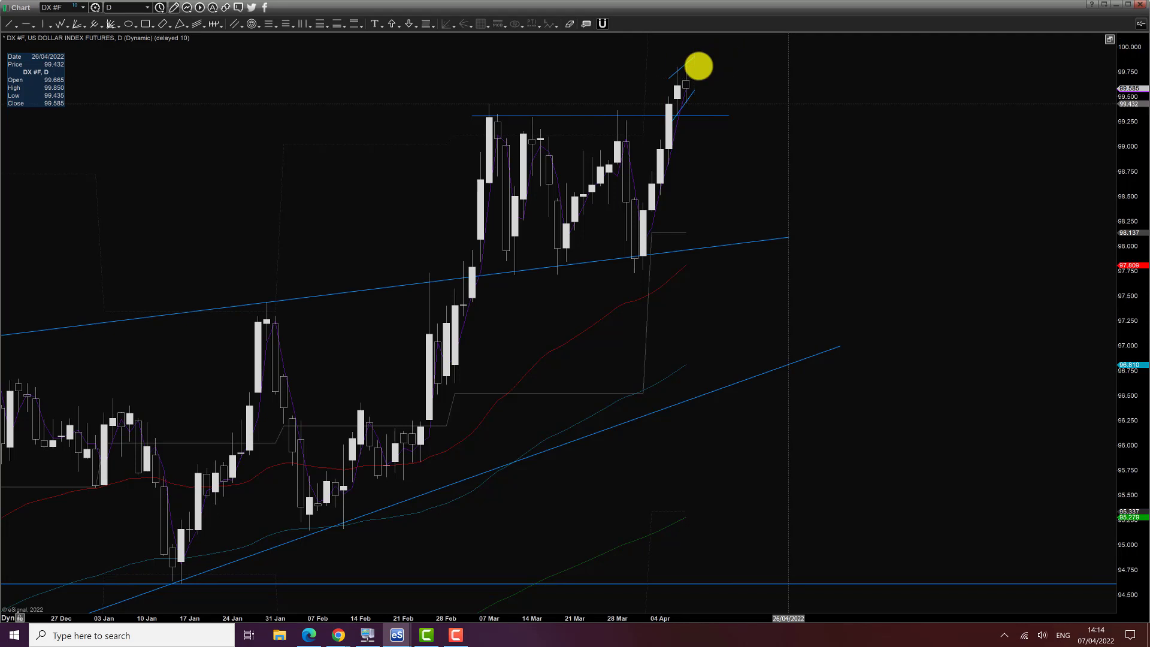
pyautogui.moveTo(695, 46)
pyautogui.mouseDown()
pyautogui.moveTo(658, 57)
pyautogui.moveTo(700, 45)
pyautogui.mouseUp()
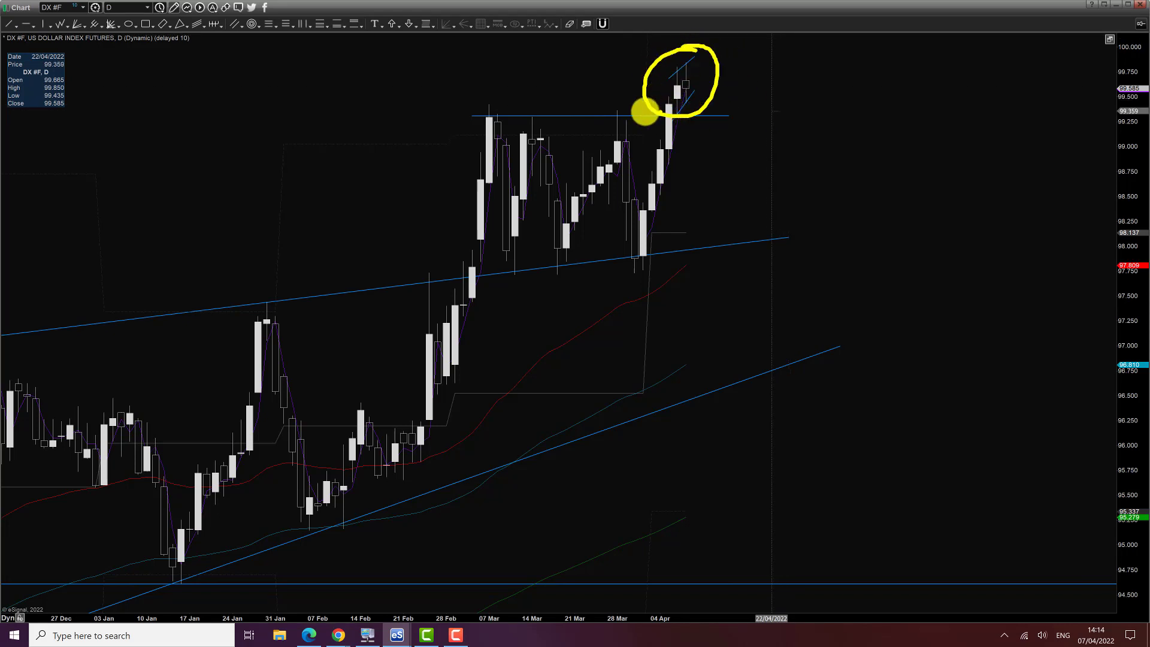
pyautogui.moveTo(601, 113); pyautogui.dragTo(760, 118)
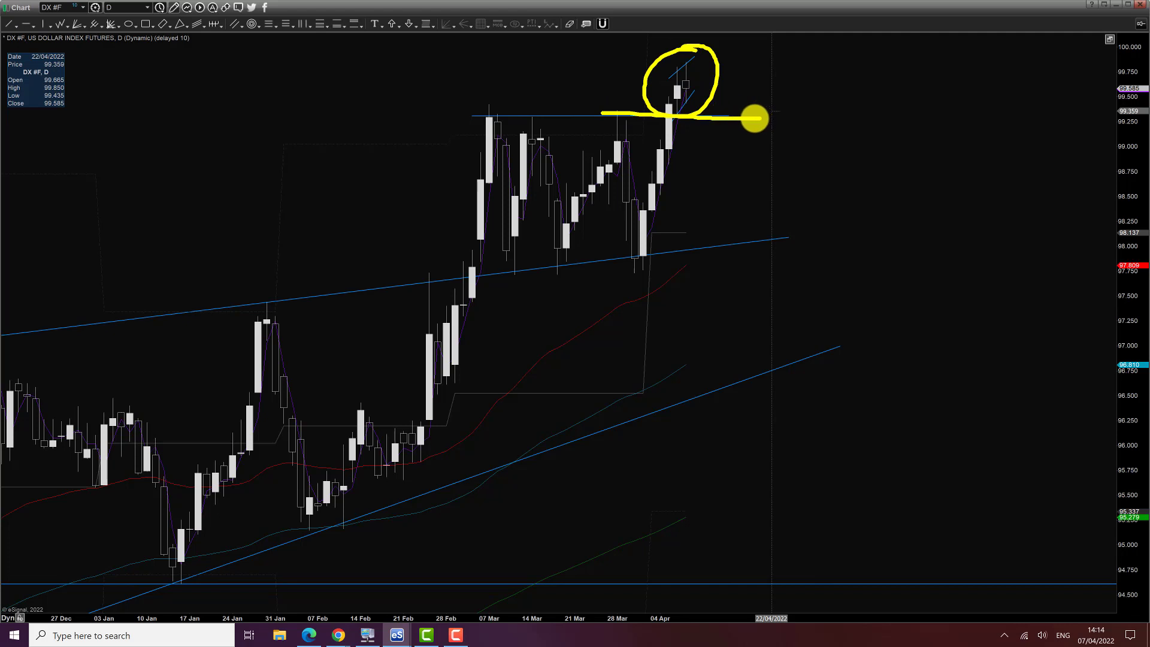
# - Load the dollar index on 60-minute bars and pan toward the recent hourly bars
pyautogui.write('60')
pyautogui.press('Return')
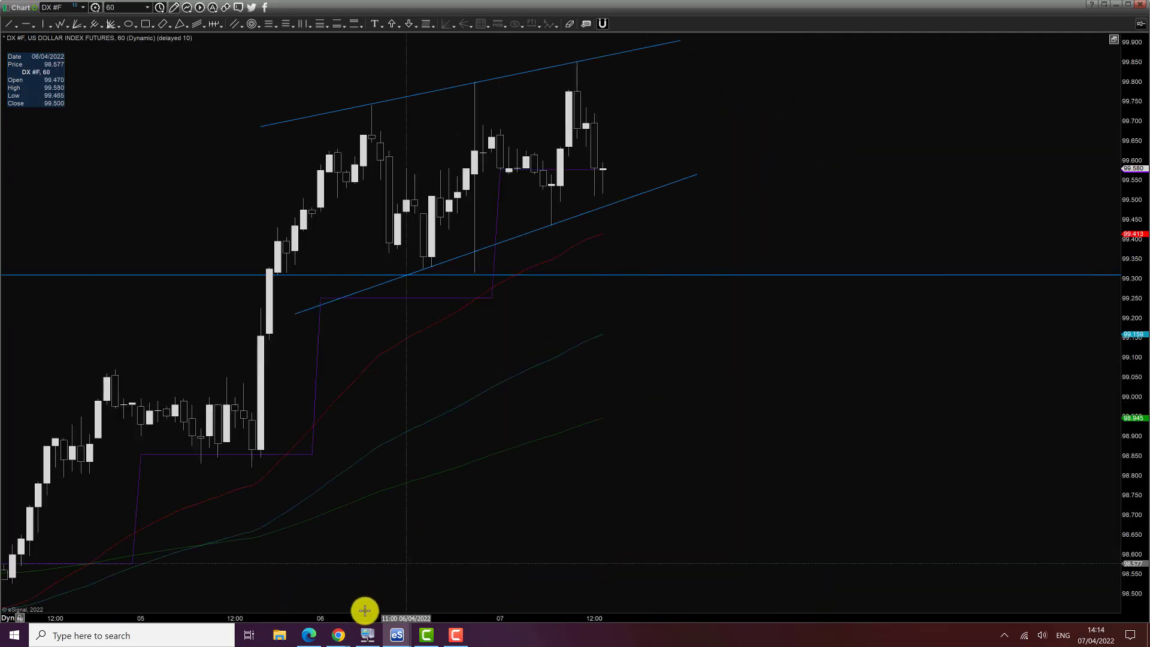
pyautogui.moveTo(341, 620); pyautogui.dragTo(1010, 74)
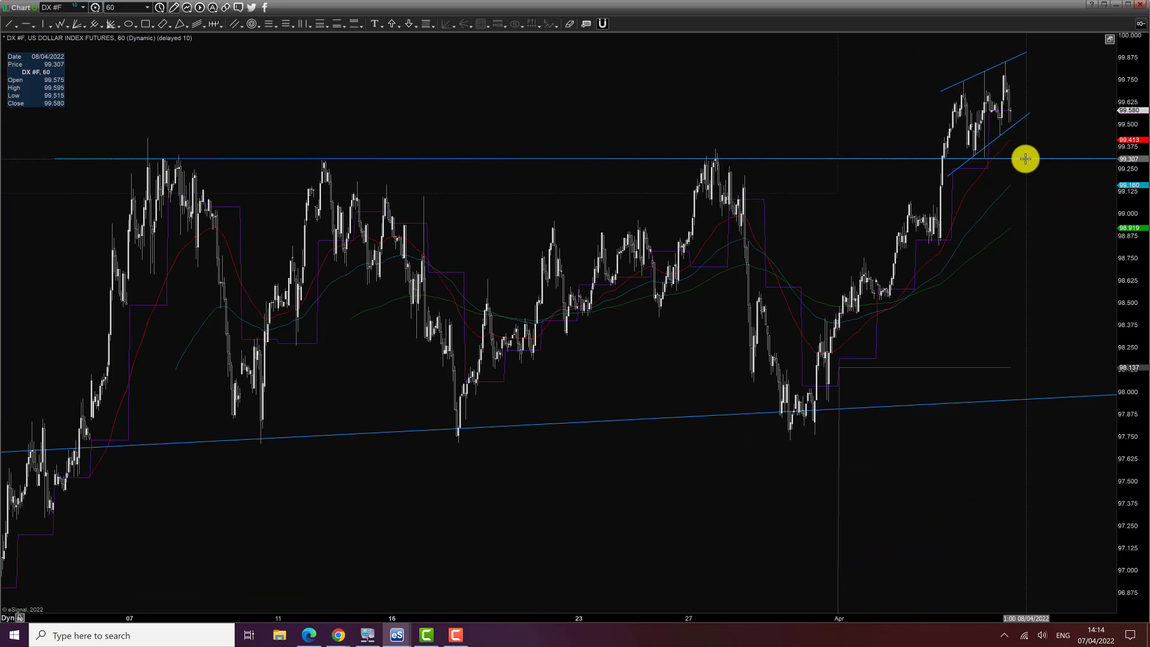
pyautogui.moveTo(1024, 180); pyautogui.dragTo(972, 236)
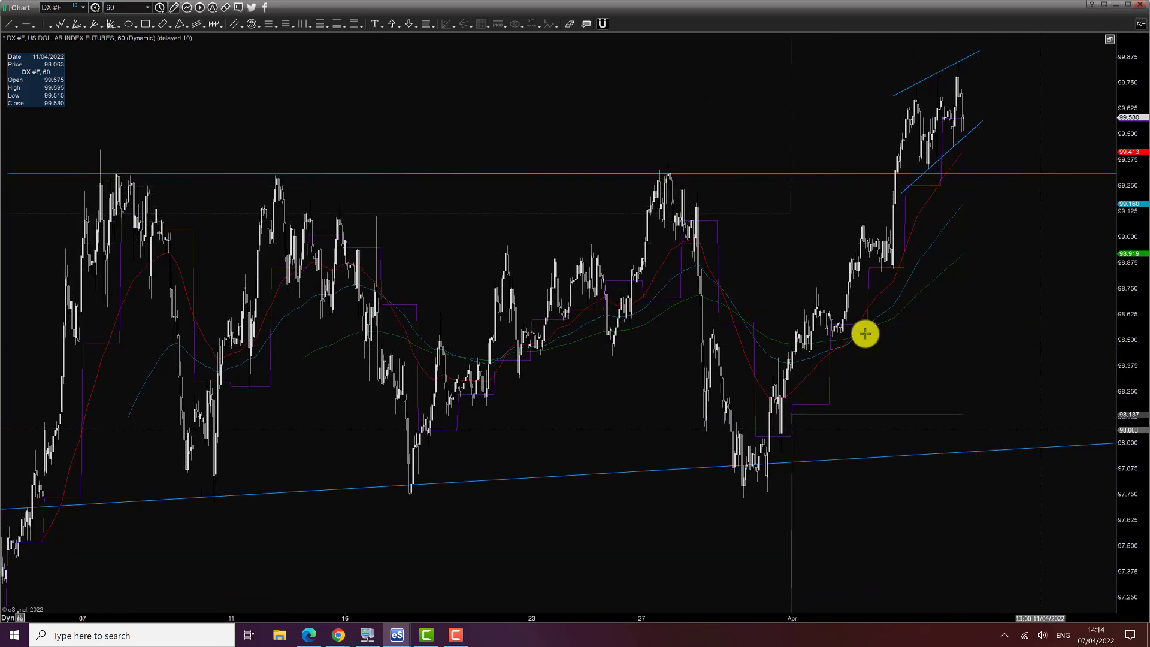
pyautogui.moveTo(598, 114); pyautogui.dragTo(584, 117)
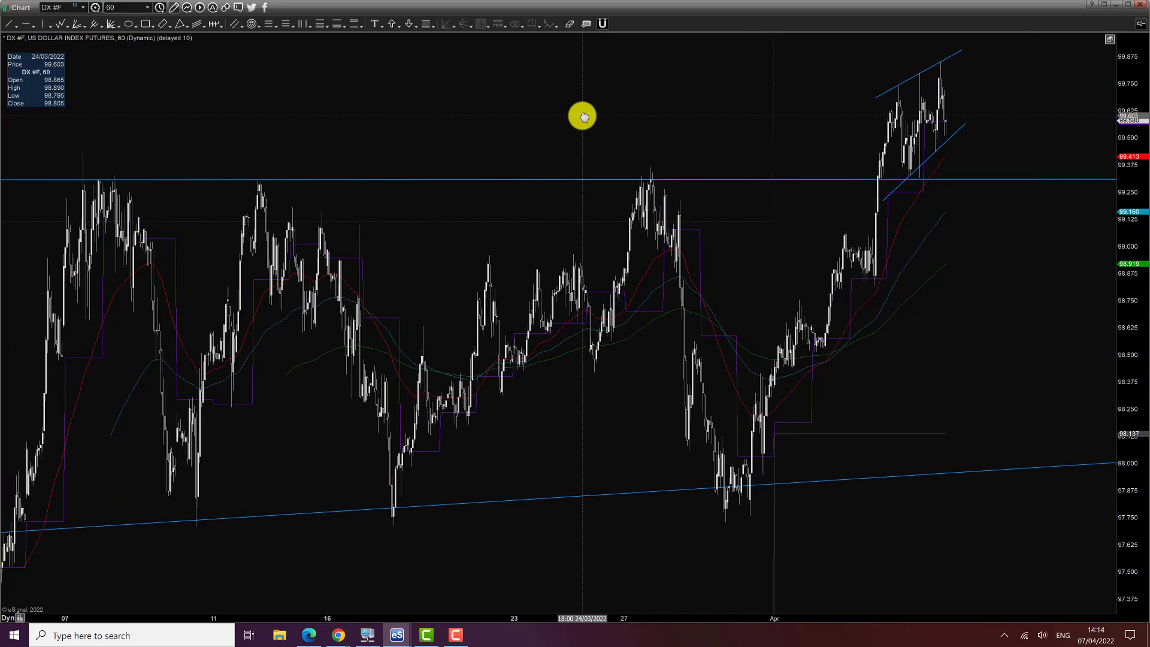
# - Switch the dollar index to daily bars, widen them so fewer months show, and shift slightly earlier
pyautogui.write('D')
pyautogui.press('Return')
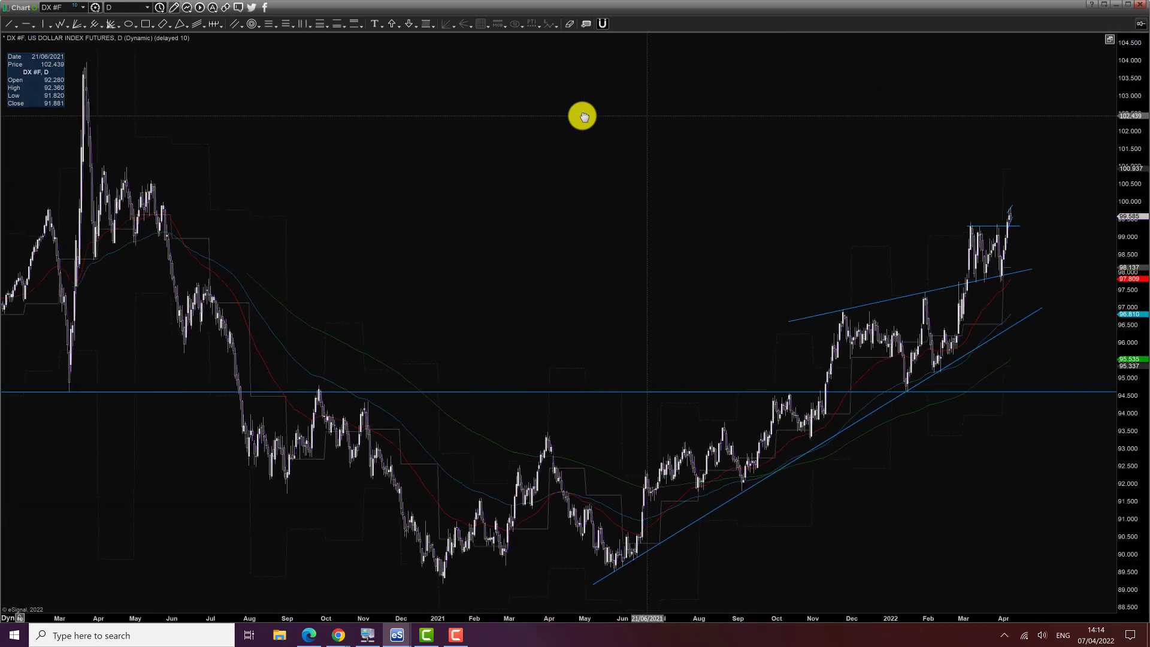
pyautogui.moveTo(907, 617); pyautogui.dragTo(383, 610)
pyautogui.moveTo(383, 214); pyautogui.dragTo(401, 210)
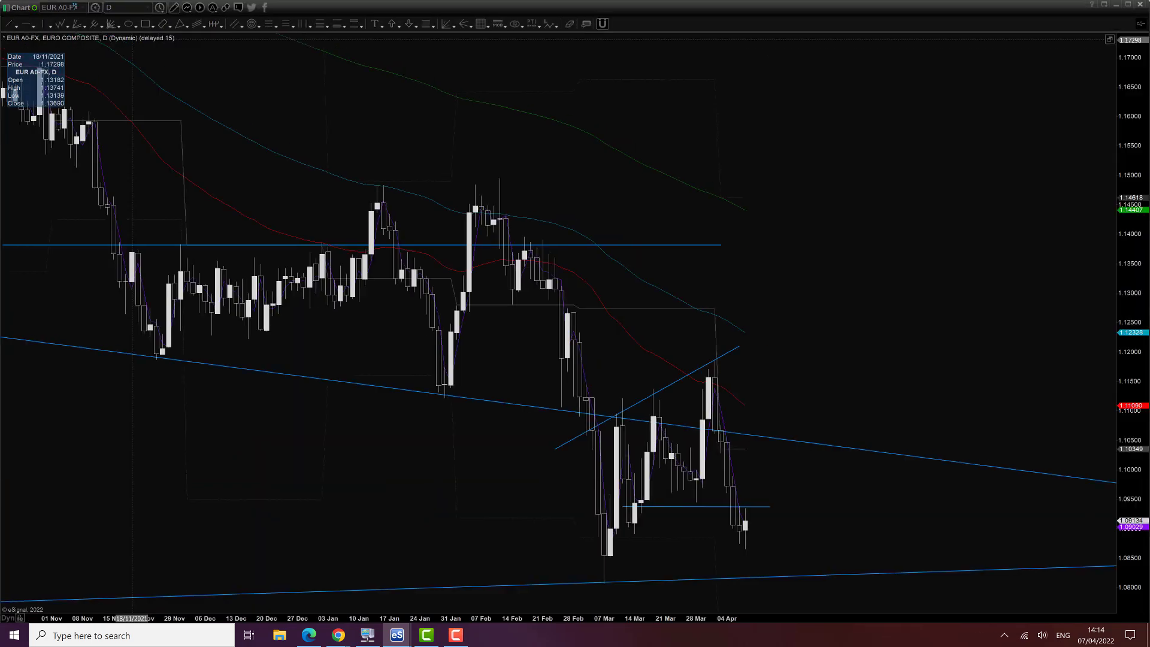
# - Show the euro on monthly bars, first spanning decades, then zoomed to 2015 onward
pyautogui.click(398, 464)
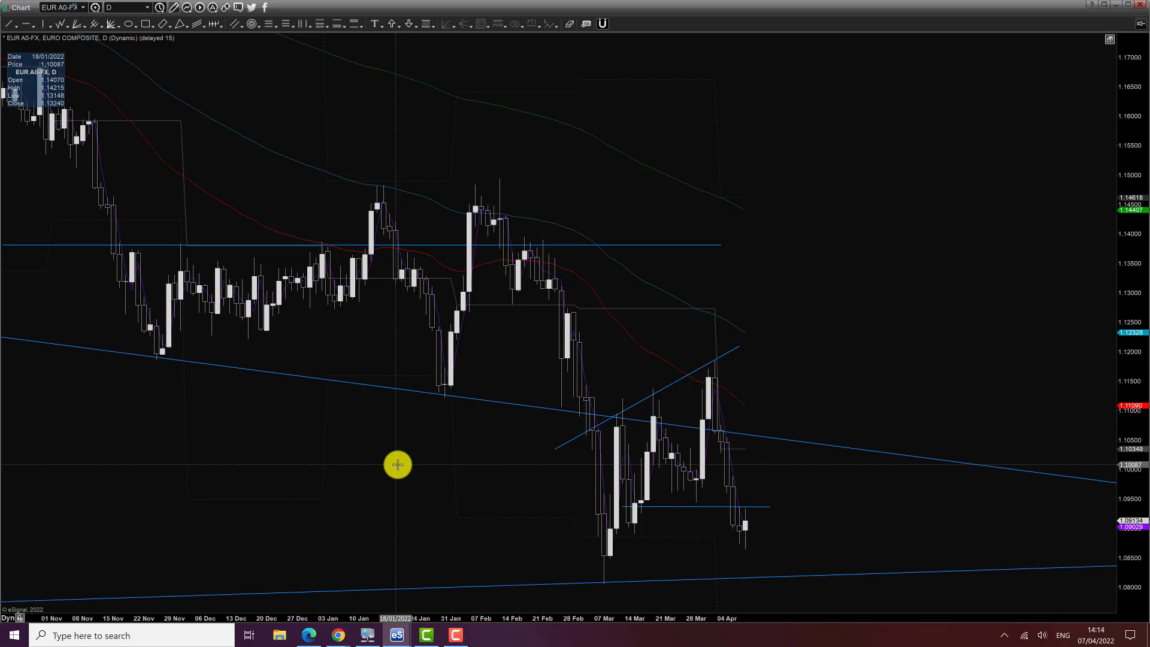
pyautogui.write('M')
pyautogui.press('Return')
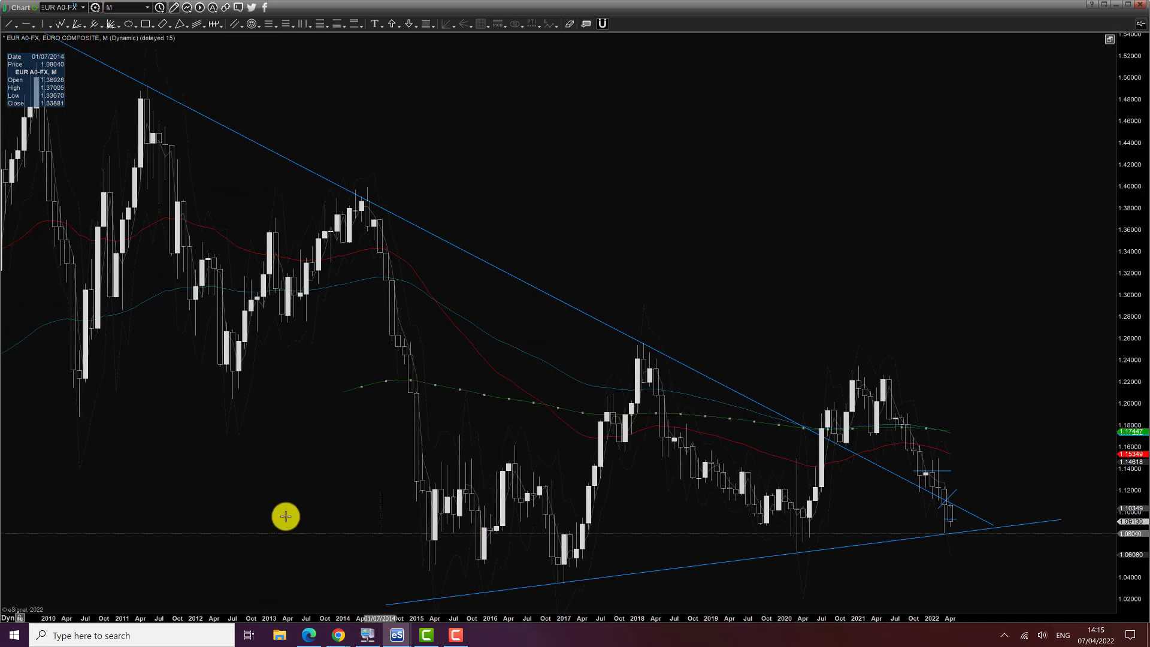
pyautogui.moveTo(495, 616); pyautogui.dragTo(770, 593)
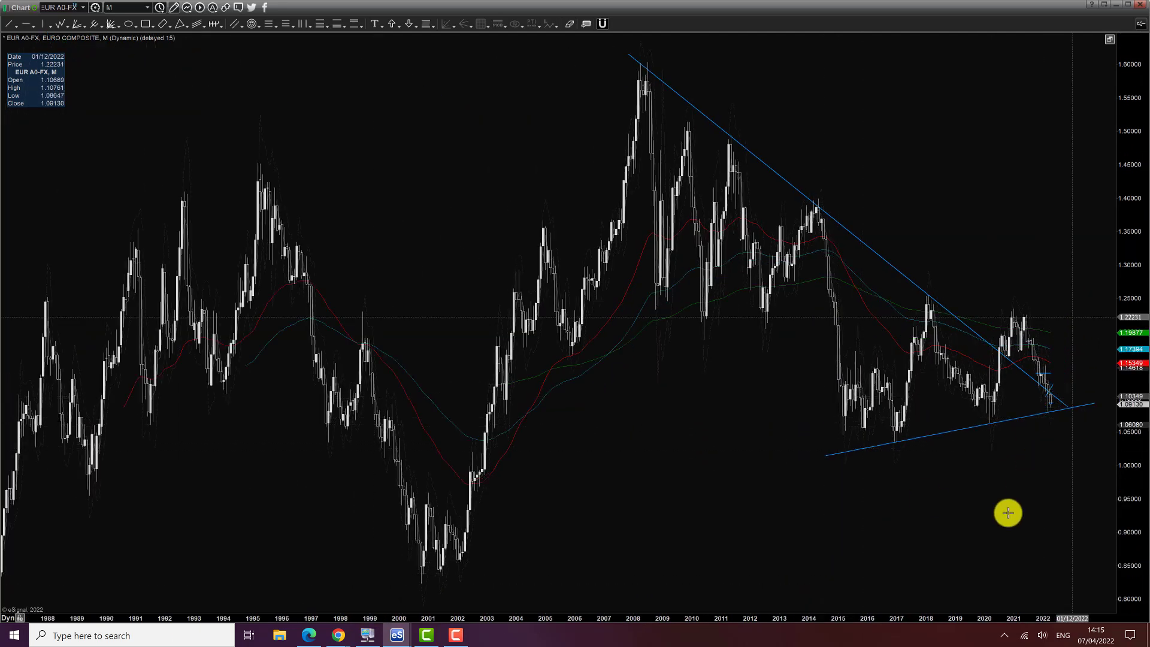
pyautogui.moveTo(925, 619); pyautogui.dragTo(406, 617)
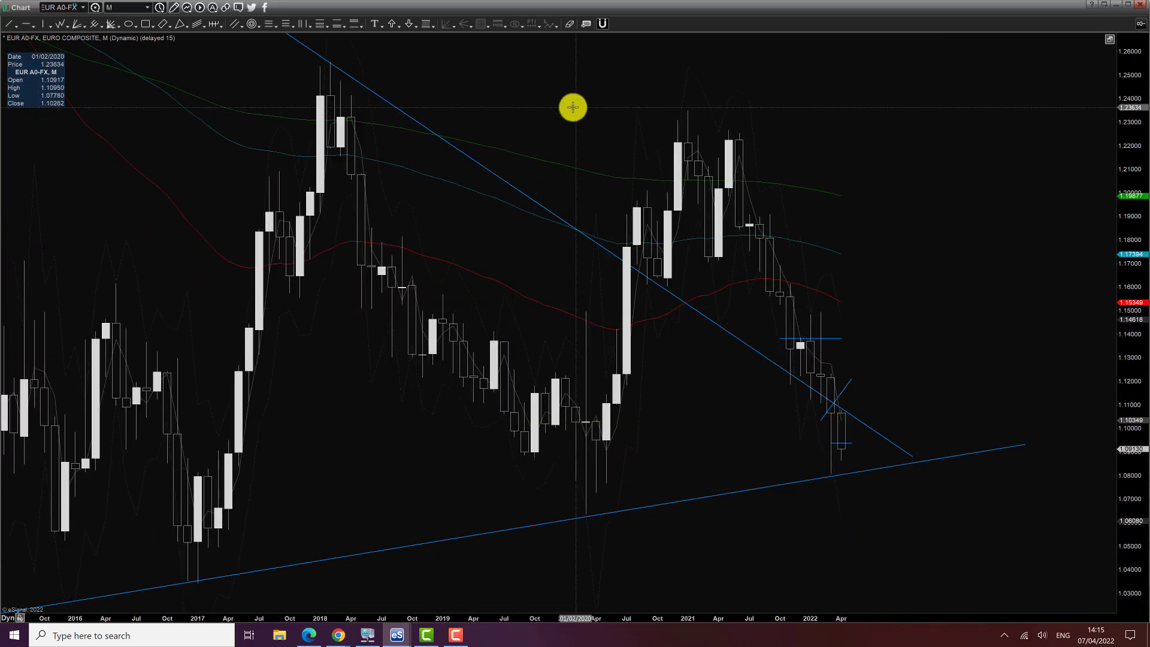
# - Switch the euro back to daily bars panned to show early January onward
pyautogui.write('D')
pyautogui.press('Return')
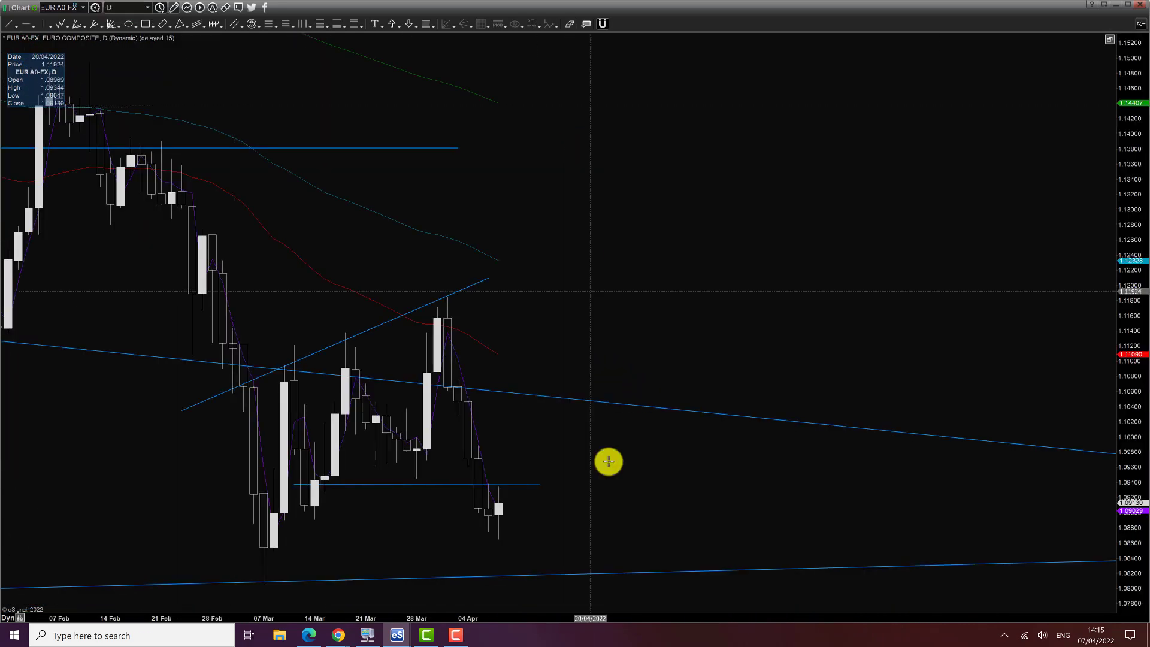
pyautogui.moveTo(126, 462); pyautogui.dragTo(444, 446)
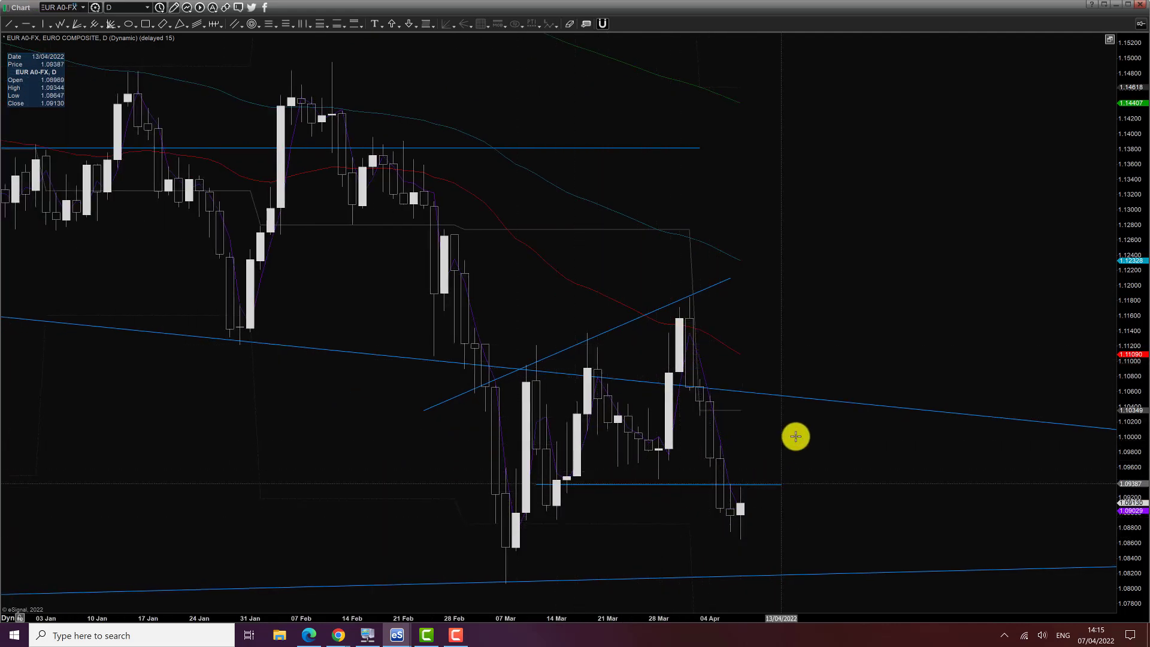
# - Put the euro on 60-minute bars and compress the time scale for more hourly history
pyautogui.press('Return')
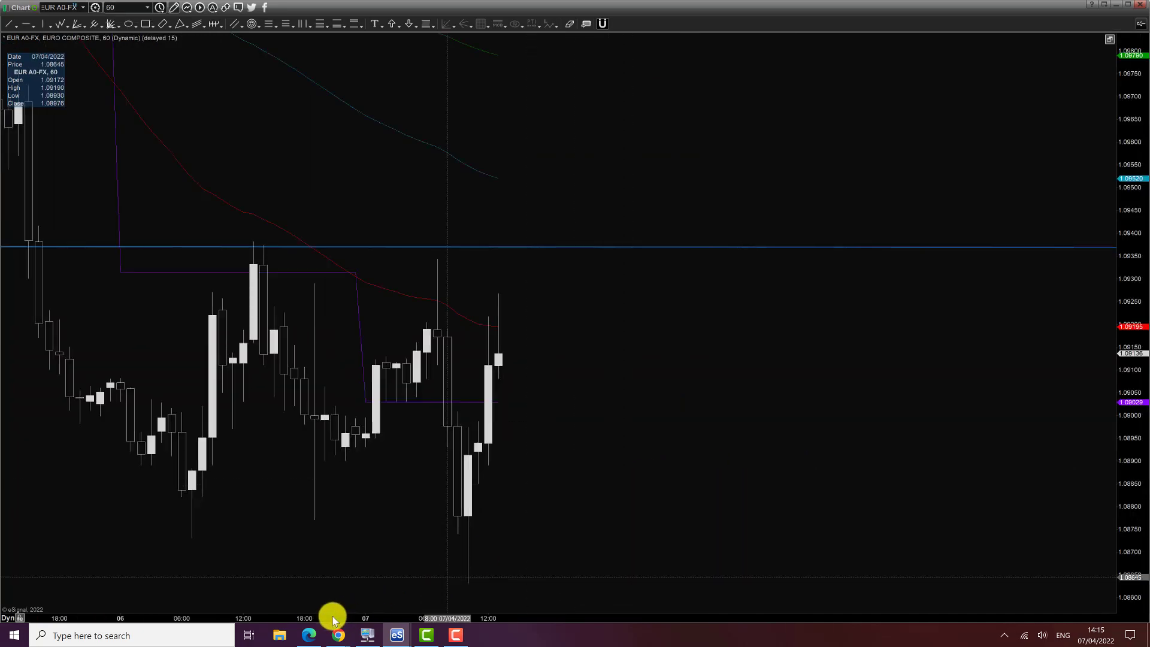
pyautogui.moveTo(333, 617); pyautogui.dragTo(680, 587)
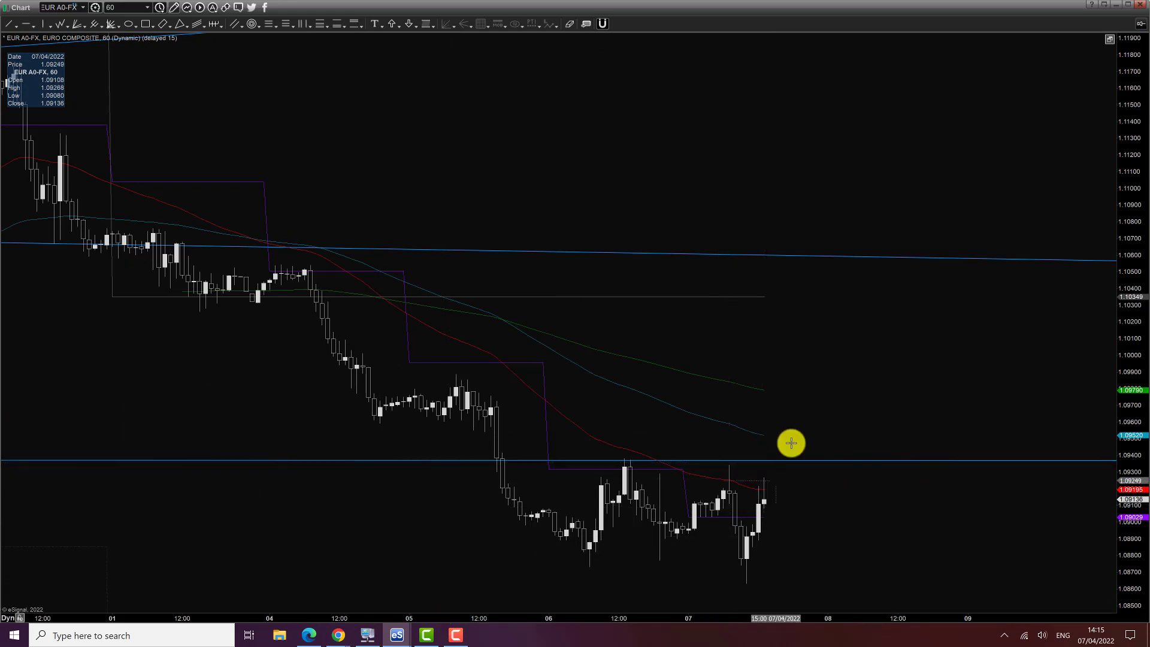
pyautogui.moveTo(405, 616); pyautogui.dragTo(719, 581)
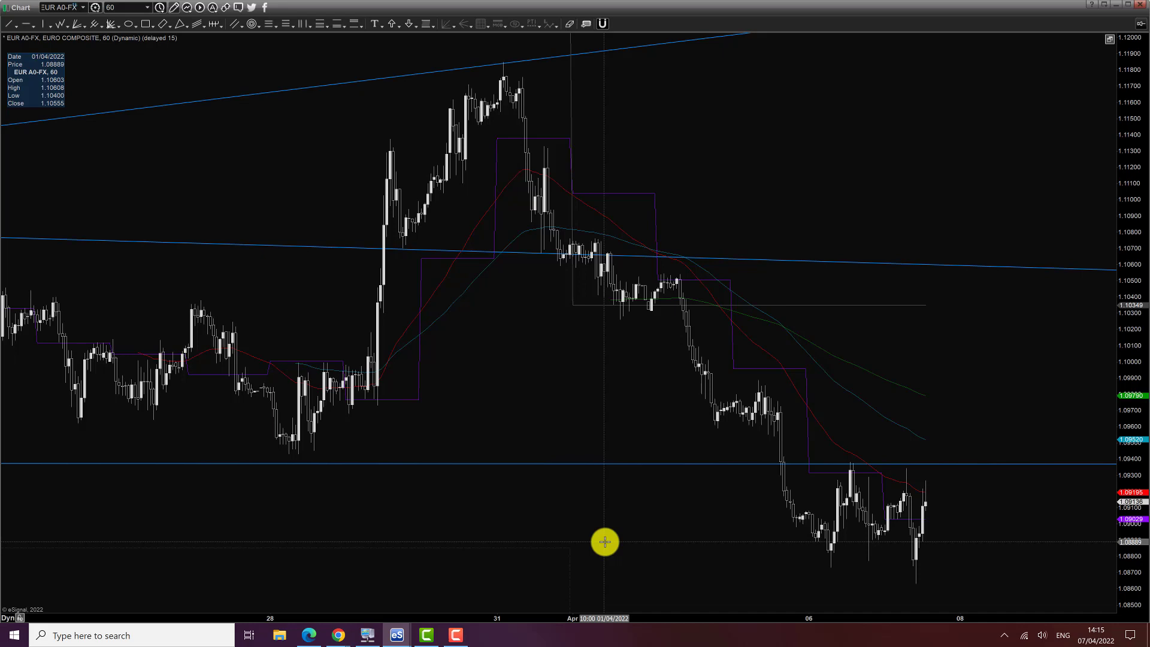
# - Open the COT Index Grid at reduced zoom and expand the Euro FX COT charts
pyautogui.click(338, 635)
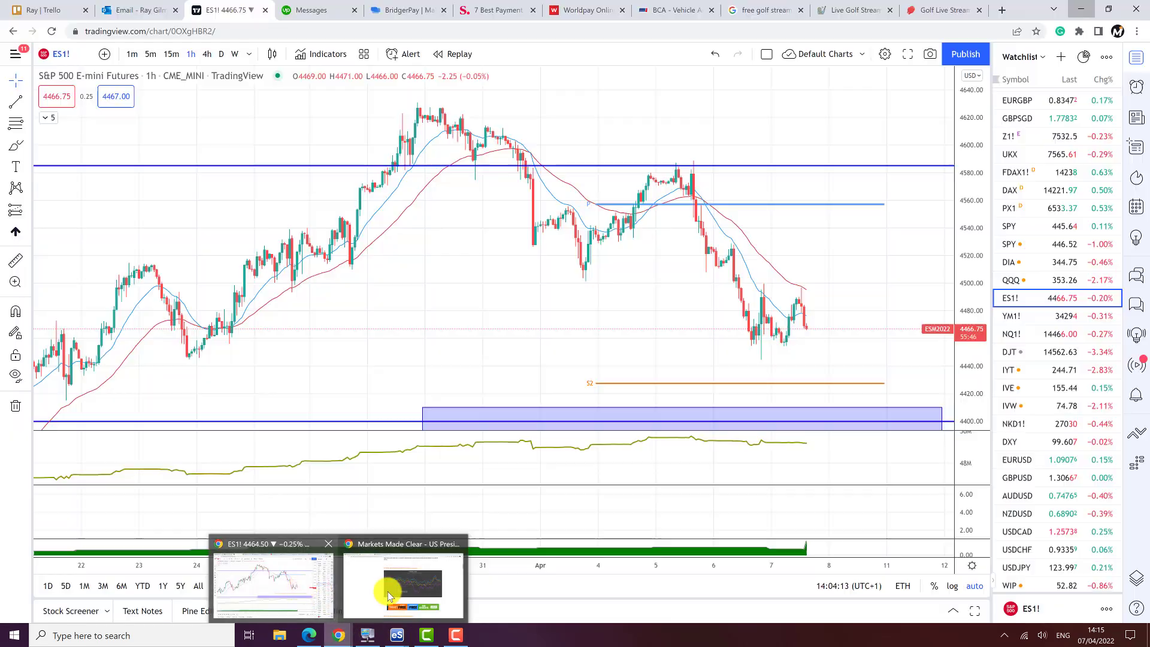
pyautogui.click(387, 591)
pyautogui.click(91, 12)
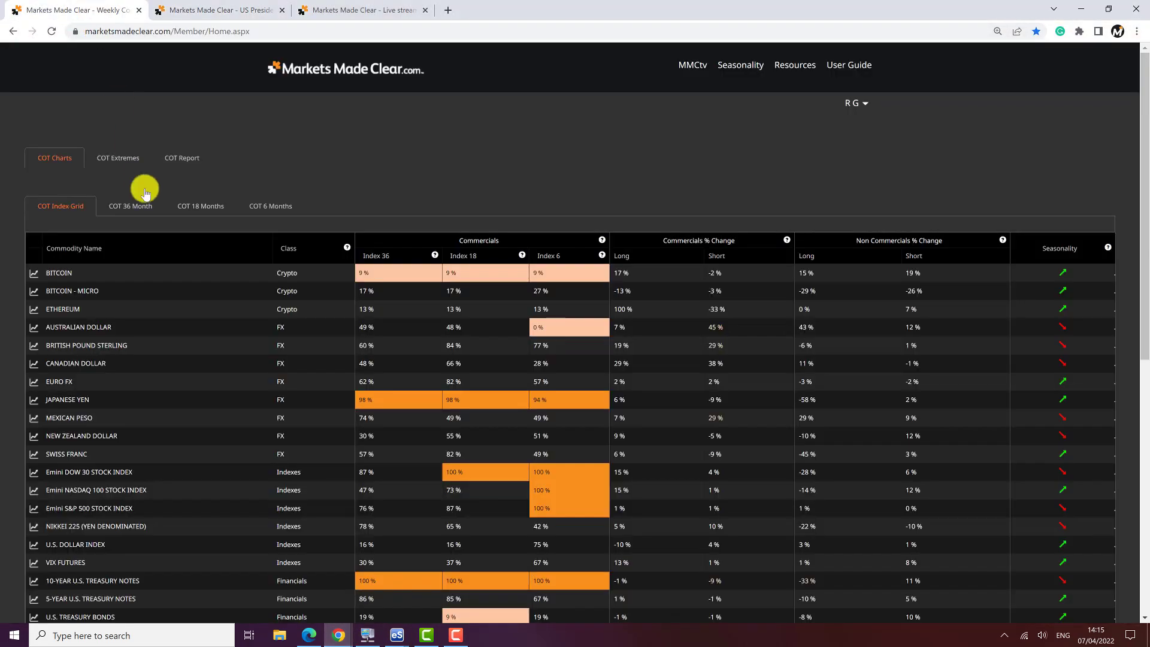
pyautogui.hotkey('ctrl', '-')
pyautogui.hotkey('ctrl', '-')
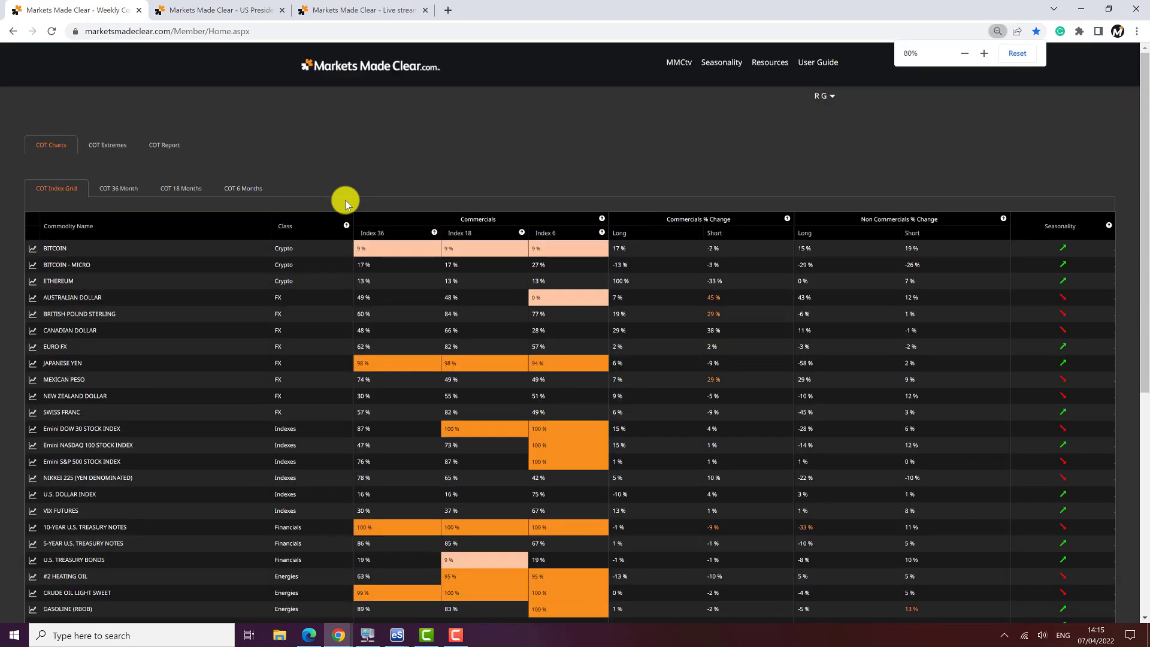
pyautogui.click(32, 348)
pyautogui.scroll(-5, 16, 375)
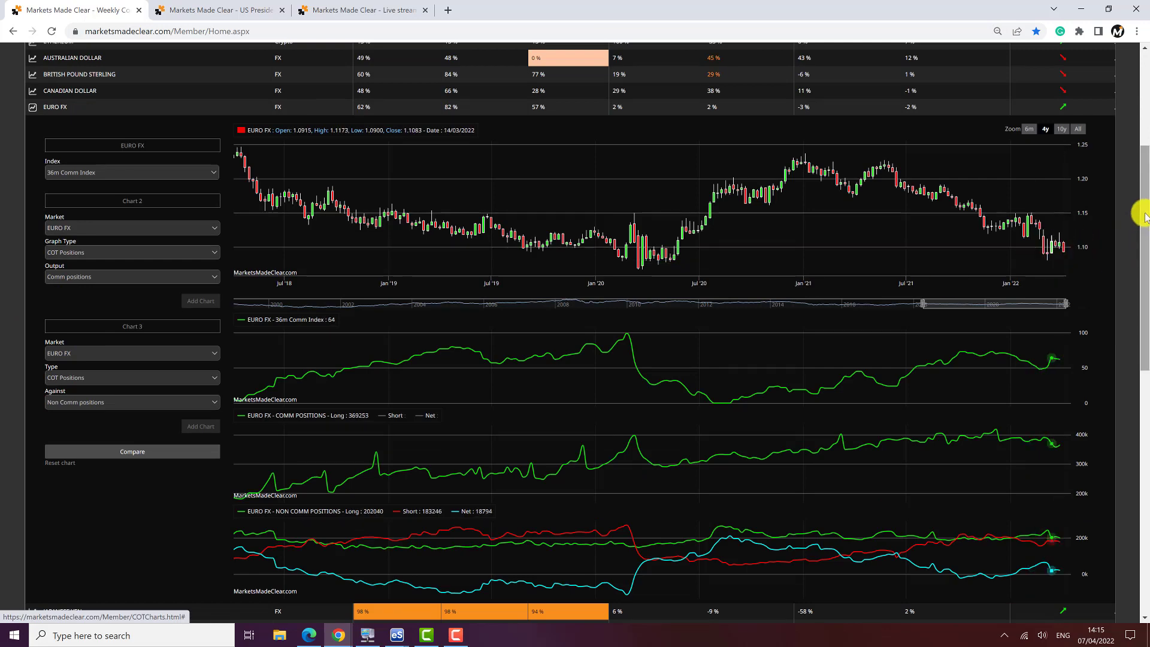
pyautogui.moveTo(1142, 216); pyautogui.dragTo(1144, 233)
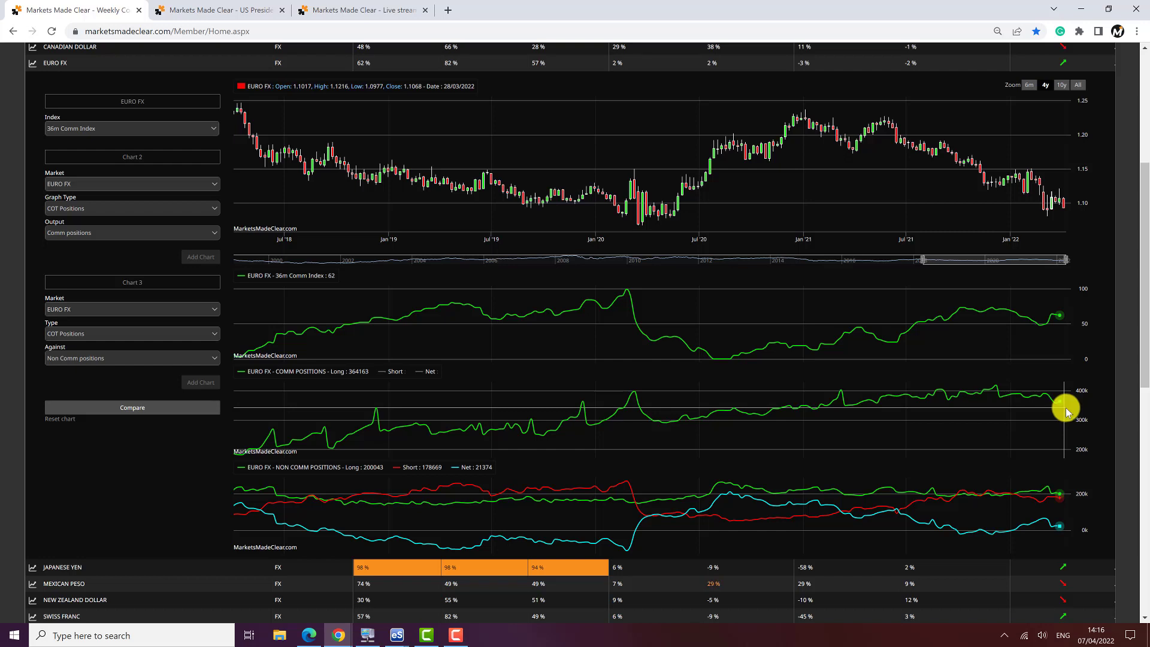
pyautogui.moveTo(847, 125)
pyautogui.mouseDown()
pyautogui.moveTo(940, 127)
pyautogui.moveTo(1053, 210)
pyautogui.mouseUp()
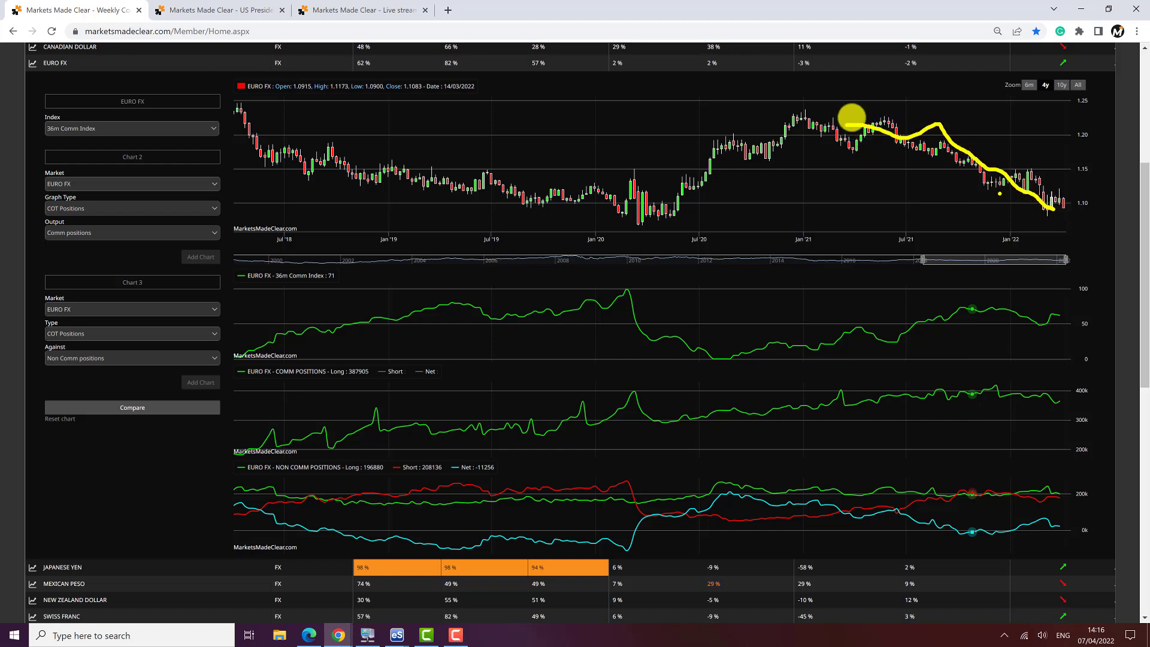
pyautogui.click(995, 185)
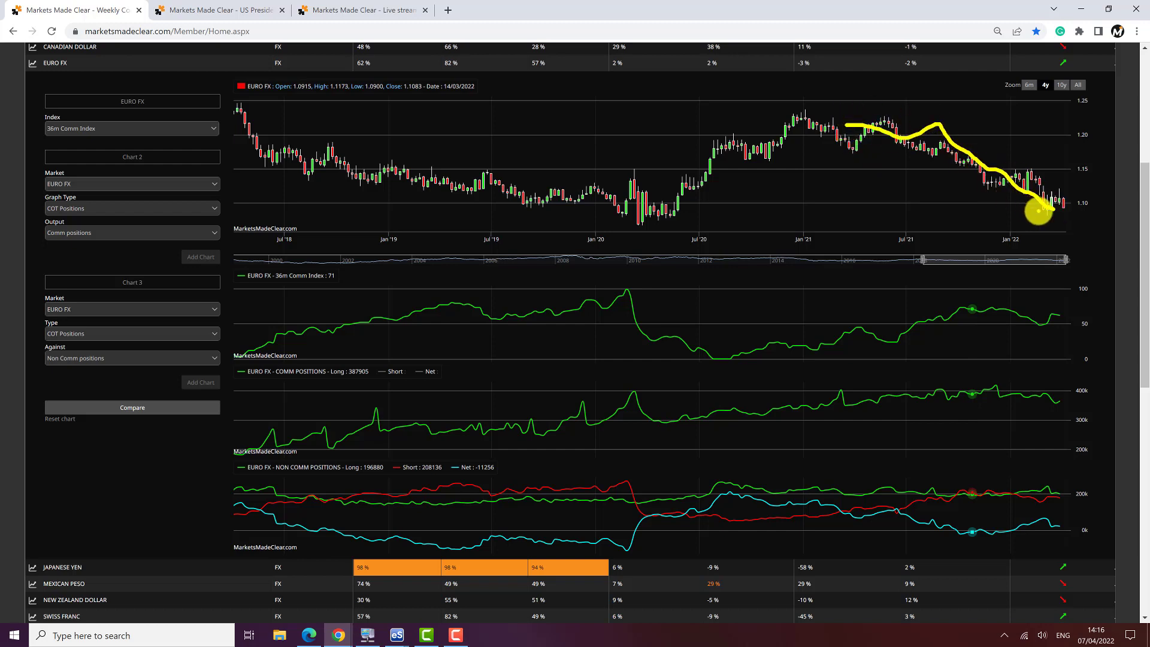
pyautogui.moveTo(1068, 216)
pyautogui.mouseDown()
pyautogui.moveTo(1062, 200)
pyautogui.moveTo(554, 190)
pyautogui.moveTo(714, 207)
pyautogui.mouseUp()
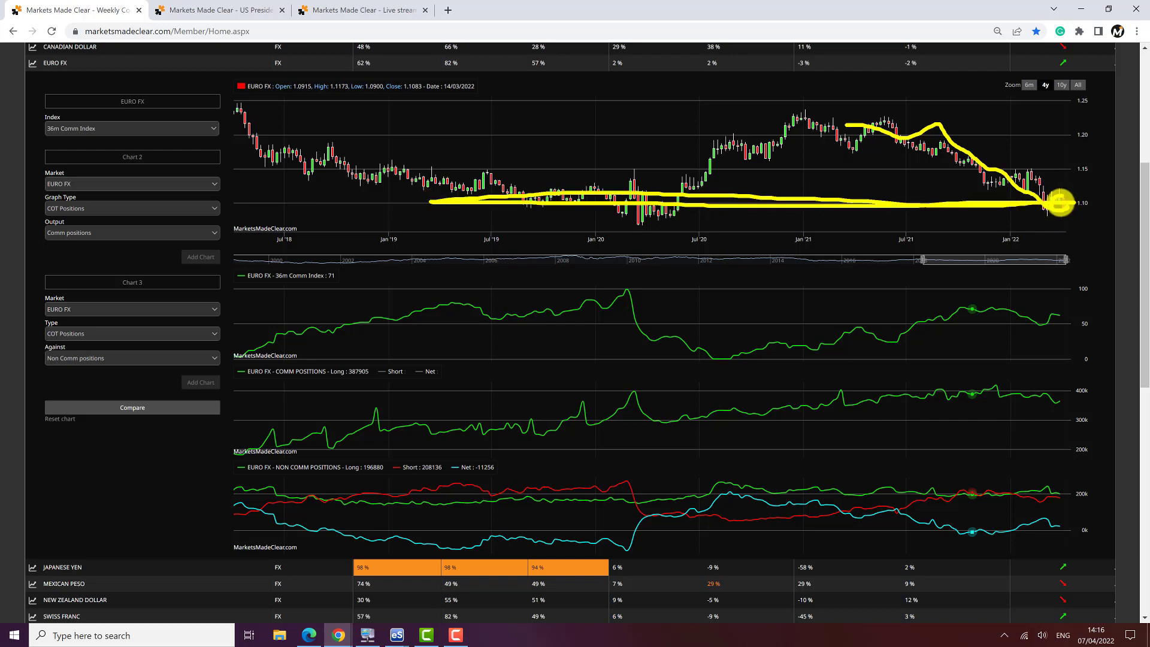
pyautogui.press('Escape')
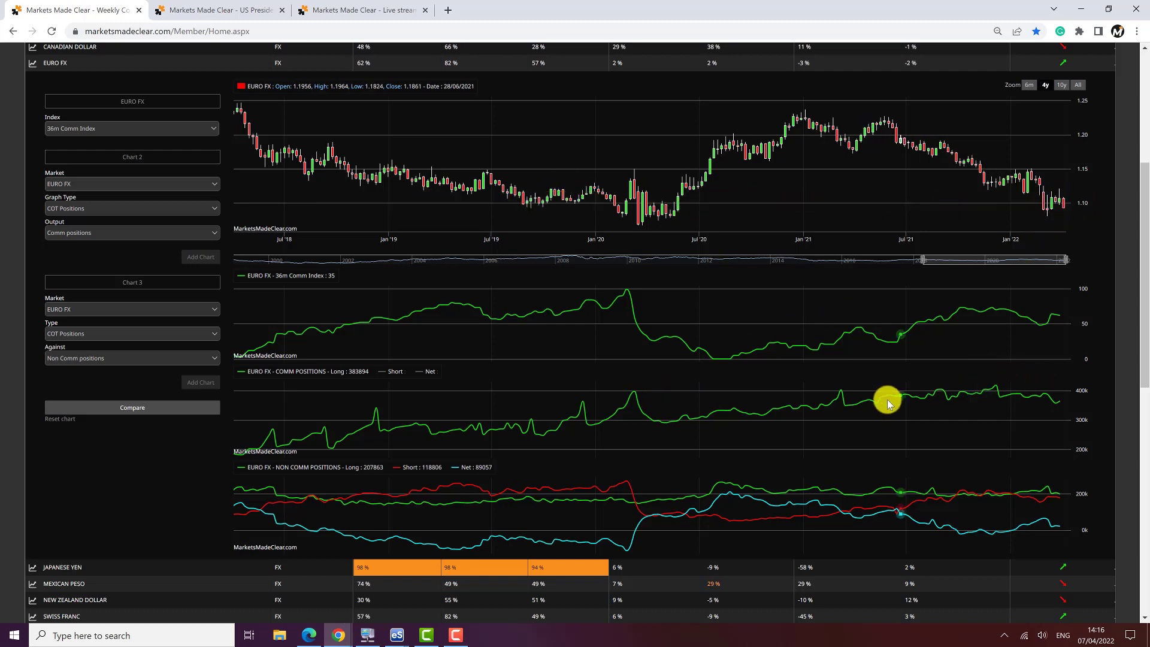
pyautogui.moveTo(551, 211)
pyautogui.mouseDown()
pyautogui.moveTo(629, 192)
pyautogui.moveTo(659, 205)
pyautogui.mouseUp()
pyautogui.moveTo(543, 443)
pyautogui.mouseDown()
pyautogui.moveTo(650, 385)
pyautogui.moveTo(534, 408)
pyautogui.moveTo(564, 450)
pyautogui.mouseUp()
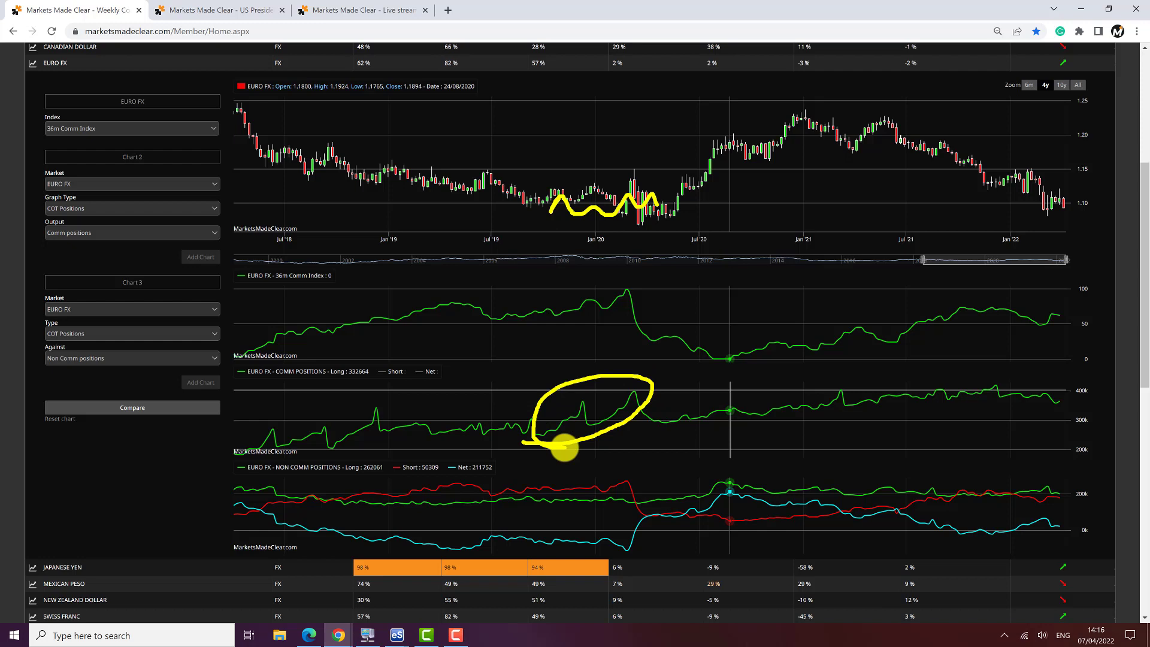
pyautogui.moveTo(552, 434)
pyautogui.mouseDown()
pyautogui.moveTo(585, 403)
pyautogui.moveTo(633, 386)
pyautogui.mouseUp()
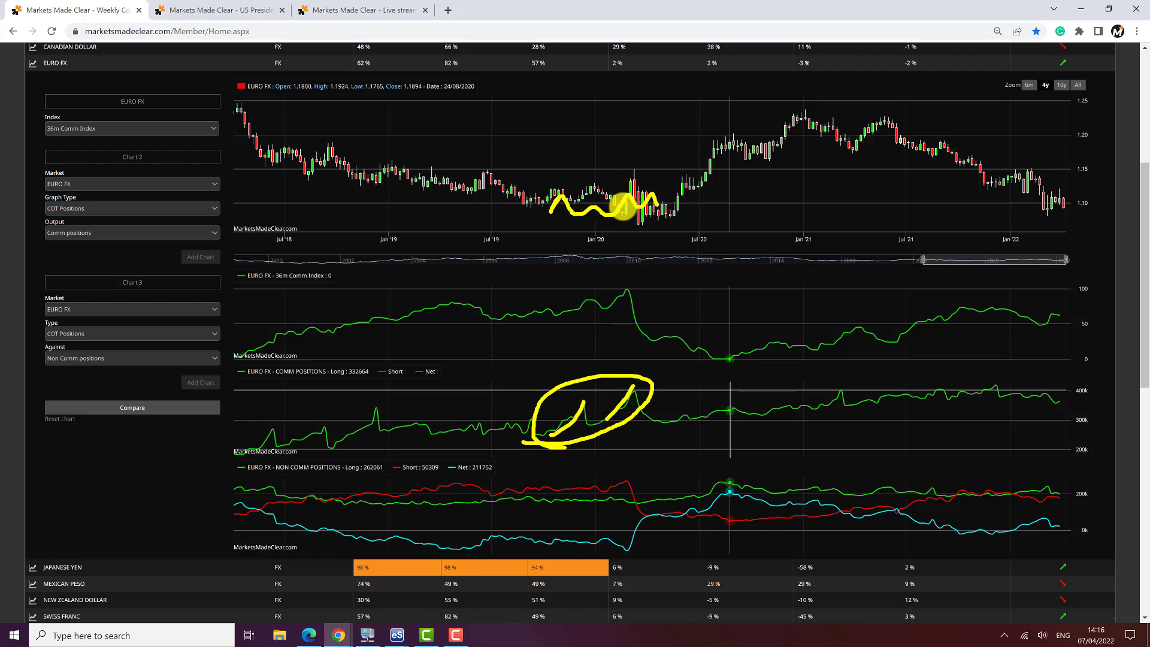
pyautogui.moveTo(638, 157)
pyautogui.mouseDown()
pyautogui.moveTo(624, 218)
pyautogui.moveTo(637, 158)
pyautogui.mouseUp()
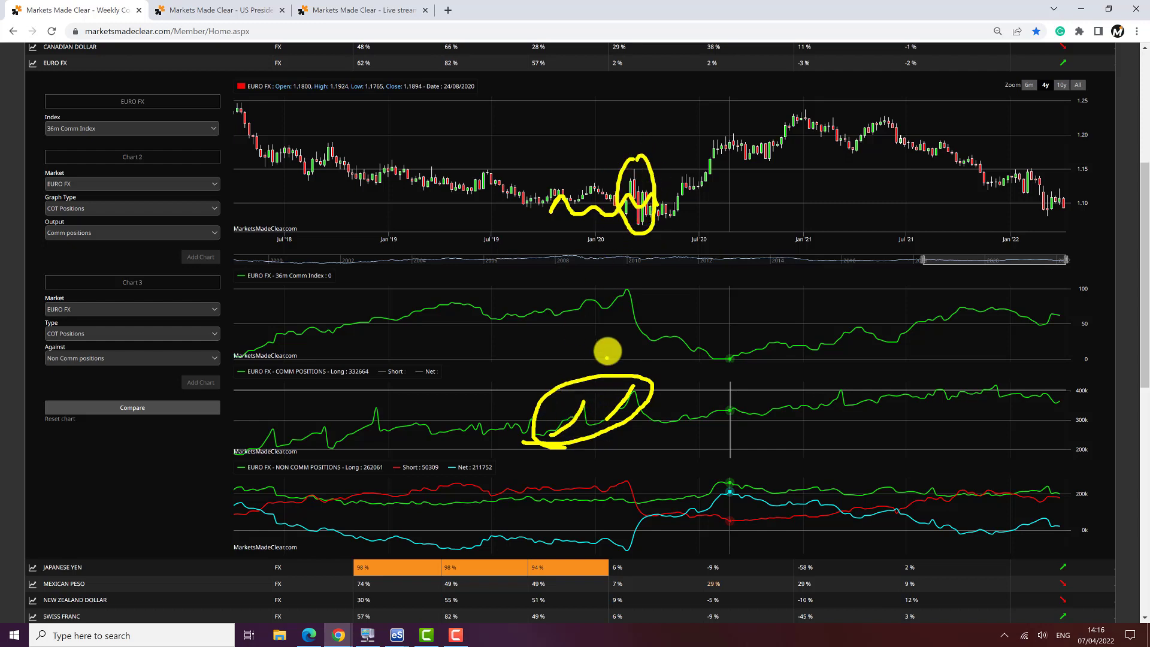
pyautogui.moveTo(660, 213)
pyautogui.mouseDown()
pyautogui.moveTo(711, 154)
pyautogui.moveTo(775, 116)
pyautogui.moveTo(776, 131)
pyautogui.mouseUp()
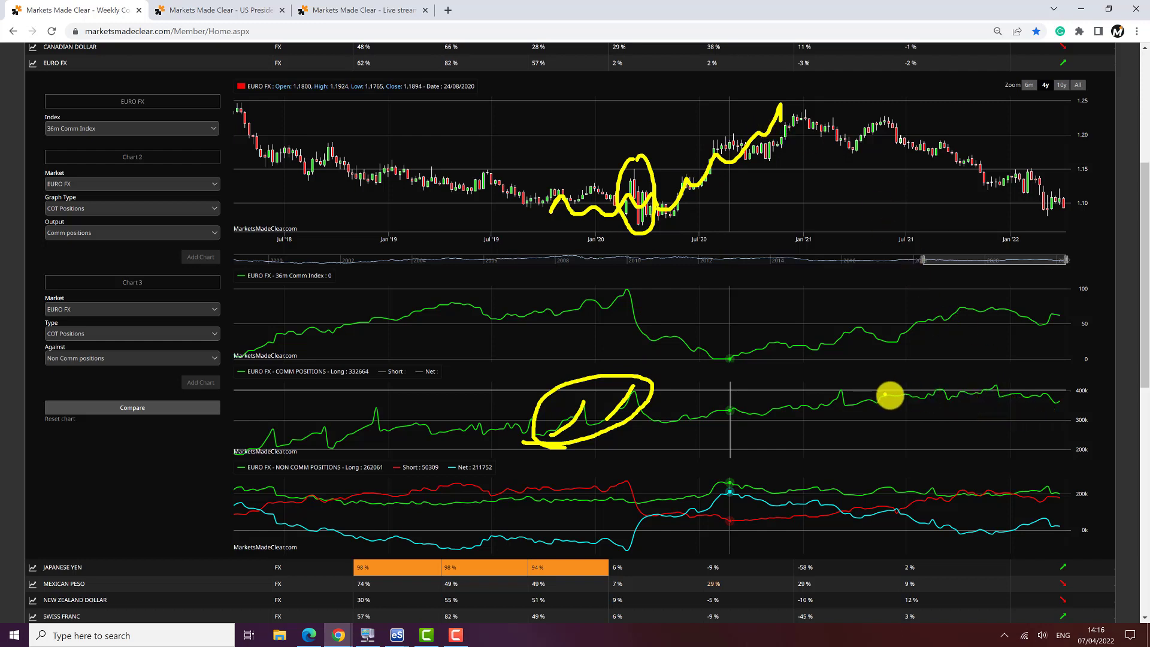
pyautogui.moveTo(884, 394)
pyautogui.mouseDown()
pyautogui.moveTo(1053, 398)
pyautogui.moveTo(1070, 366)
pyautogui.mouseUp()
pyautogui.click(1063, 324)
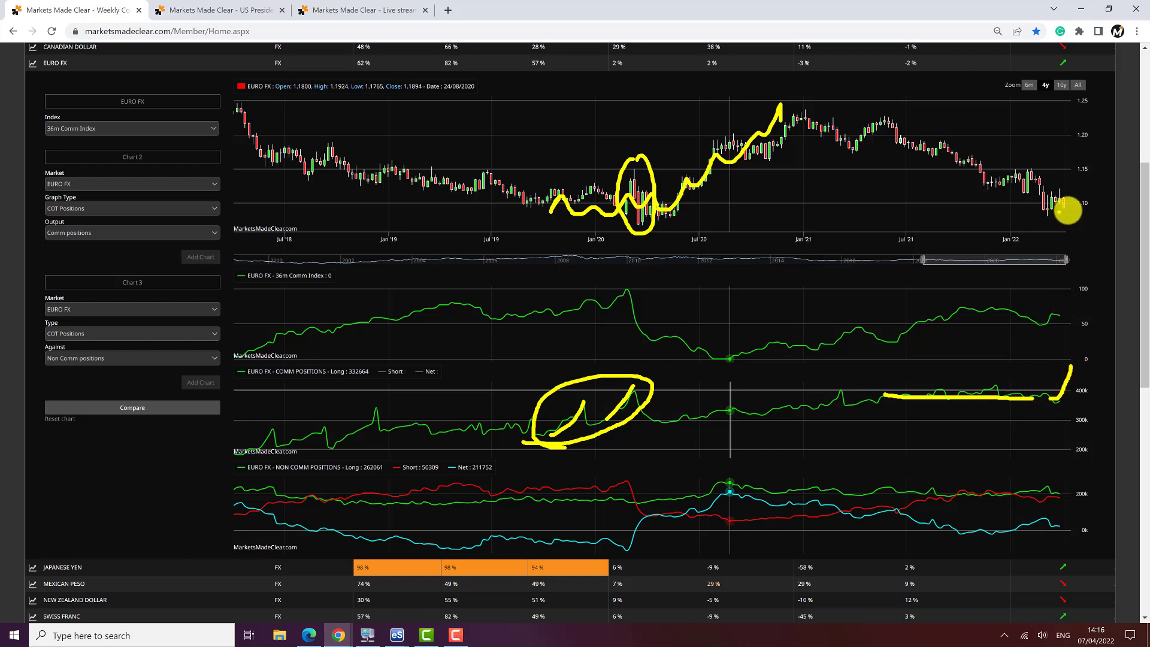
pyautogui.moveTo(1059, 192)
pyautogui.mouseDown()
pyautogui.moveTo(1041, 210)
pyautogui.moveTo(1058, 187)
pyautogui.moveTo(1043, 194)
pyautogui.mouseUp()
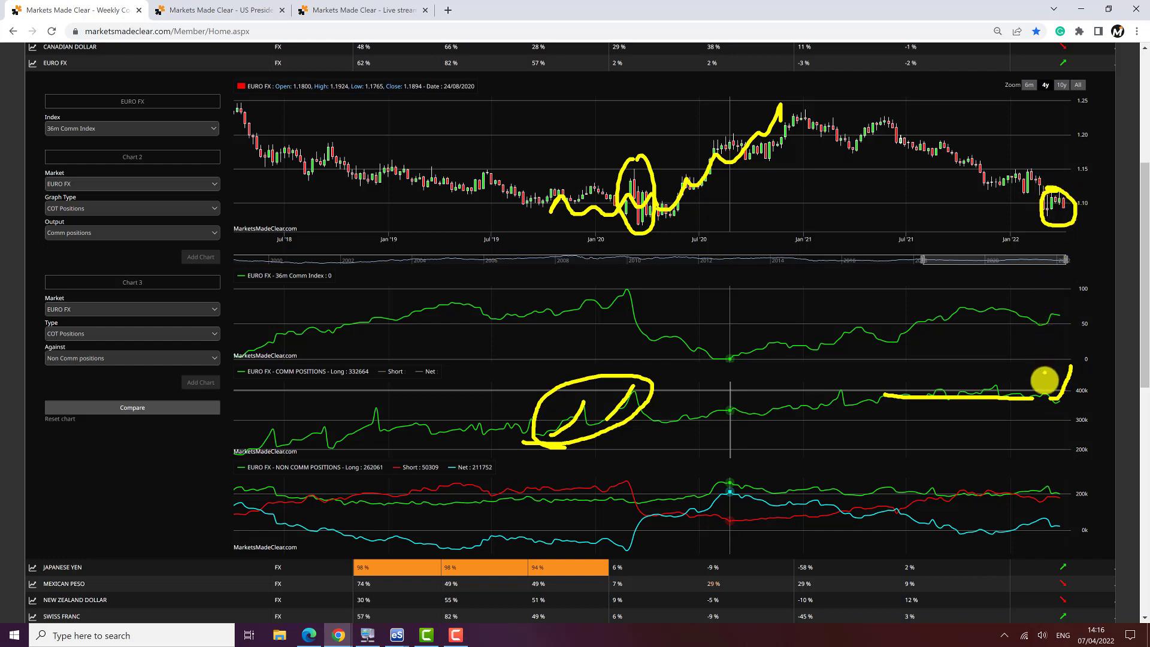
pyautogui.press('Escape')
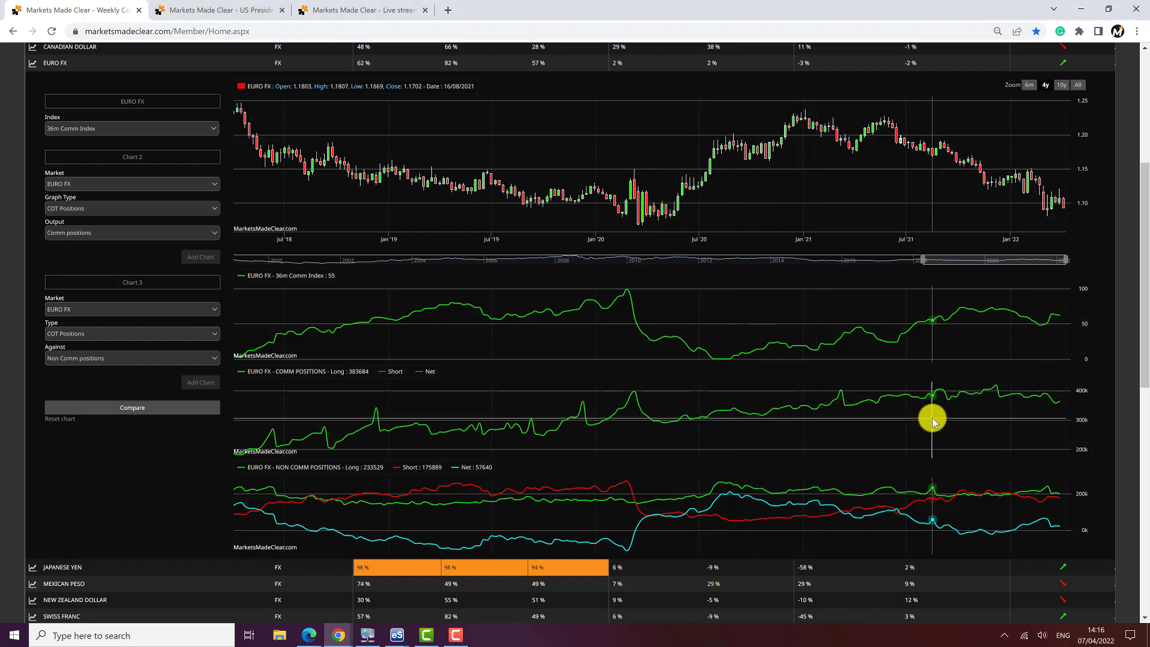
pyautogui.moveTo(397, 635)
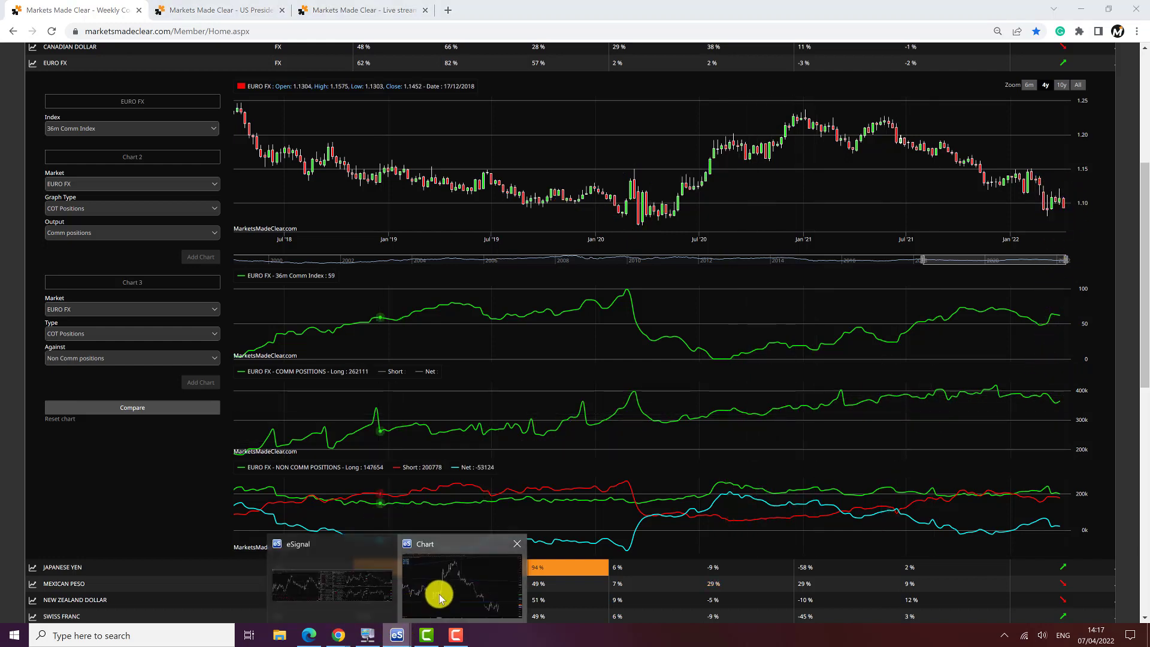
# - Put EUR A0-FX on daily bars starting around June, sketch a rebound projection, then clear it
pyautogui.click(439, 592)
pyautogui.write('D')
pyautogui.press('Return')
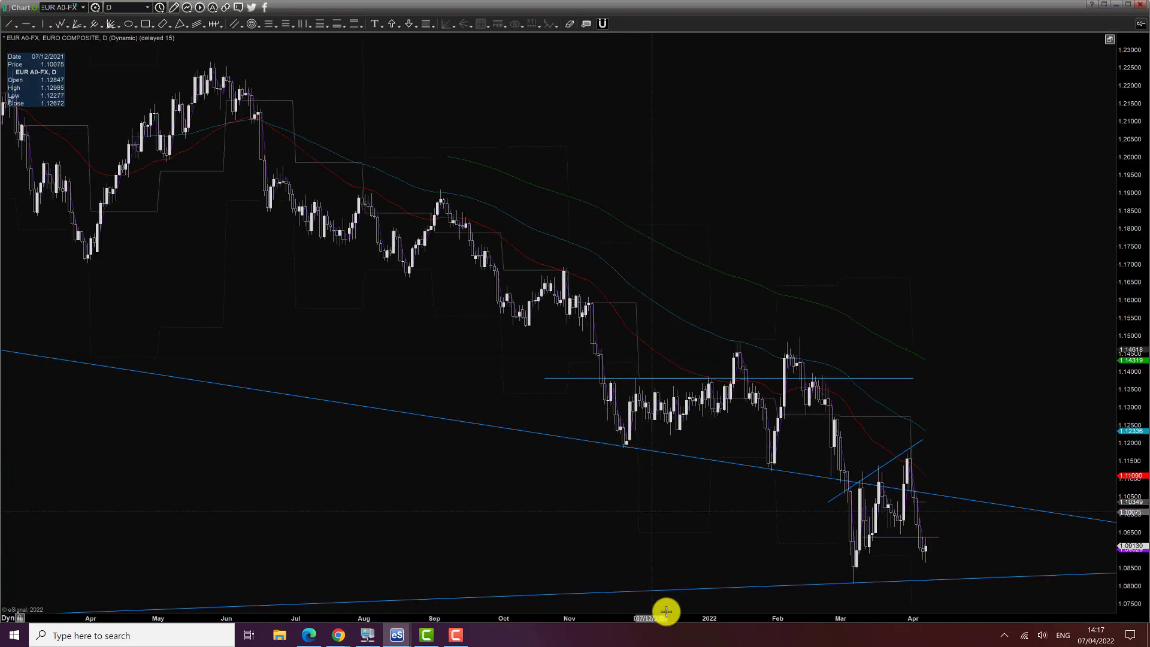
pyautogui.moveTo(663, 616); pyautogui.dragTo(593, 623)
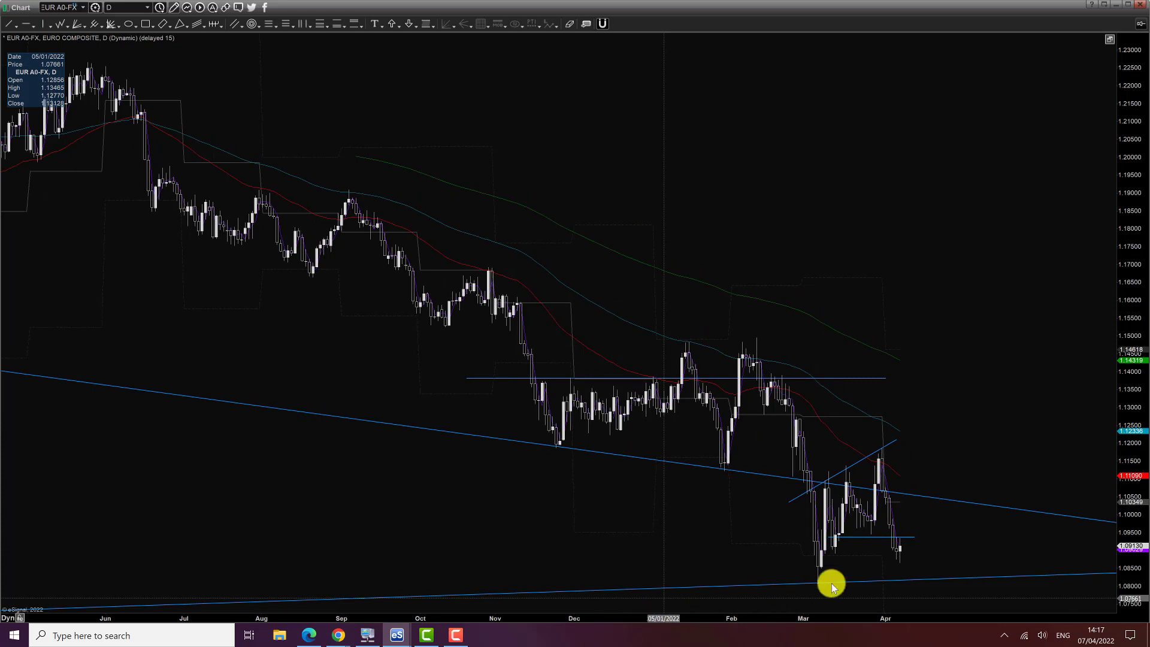
pyautogui.moveTo(905, 555)
pyautogui.mouseDown()
pyautogui.moveTo(923, 491)
pyautogui.moveTo(968, 495)
pyautogui.moveTo(1035, 595)
pyautogui.mouseUp()
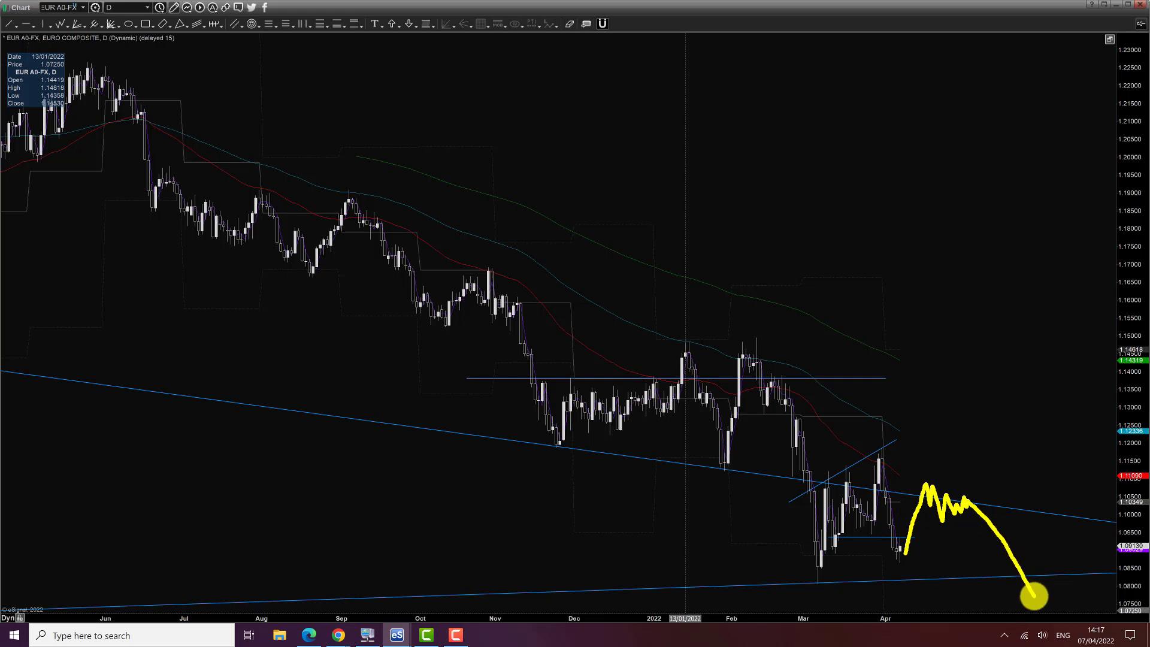
pyautogui.press('Escape')
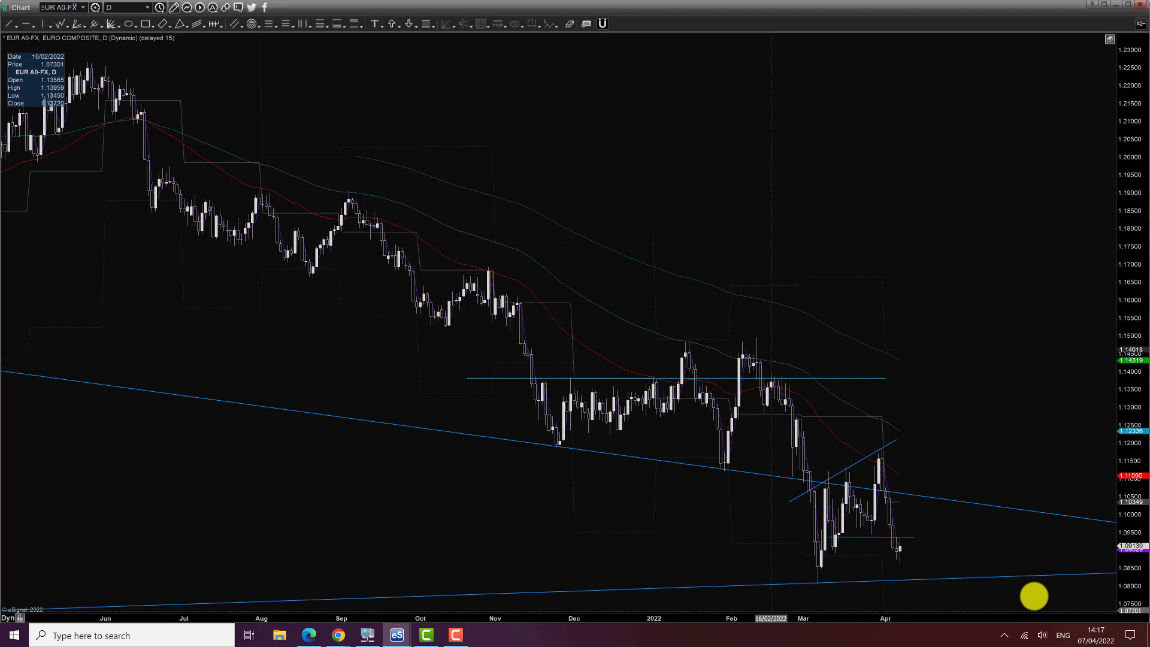
# - Mark the lower trendline and recent support in yellow, project a steep rally toward 1.16, then clear
pyautogui.moveTo(788, 577); pyautogui.dragTo(942, 576)
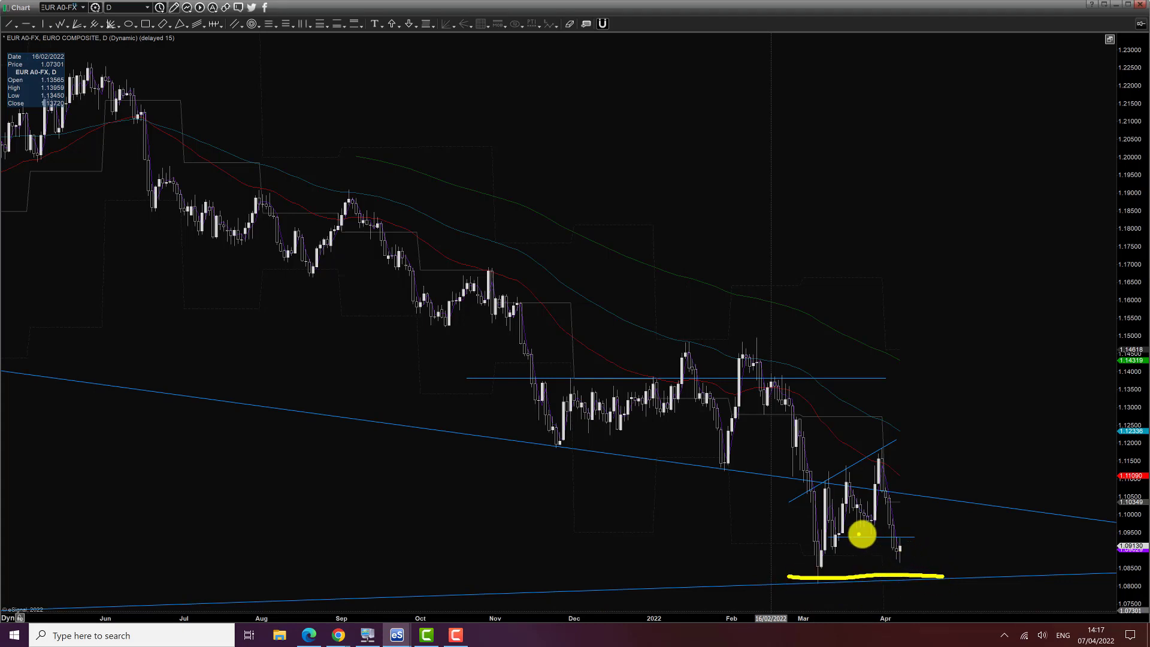
pyautogui.moveTo(858, 533); pyautogui.dragTo(934, 533)
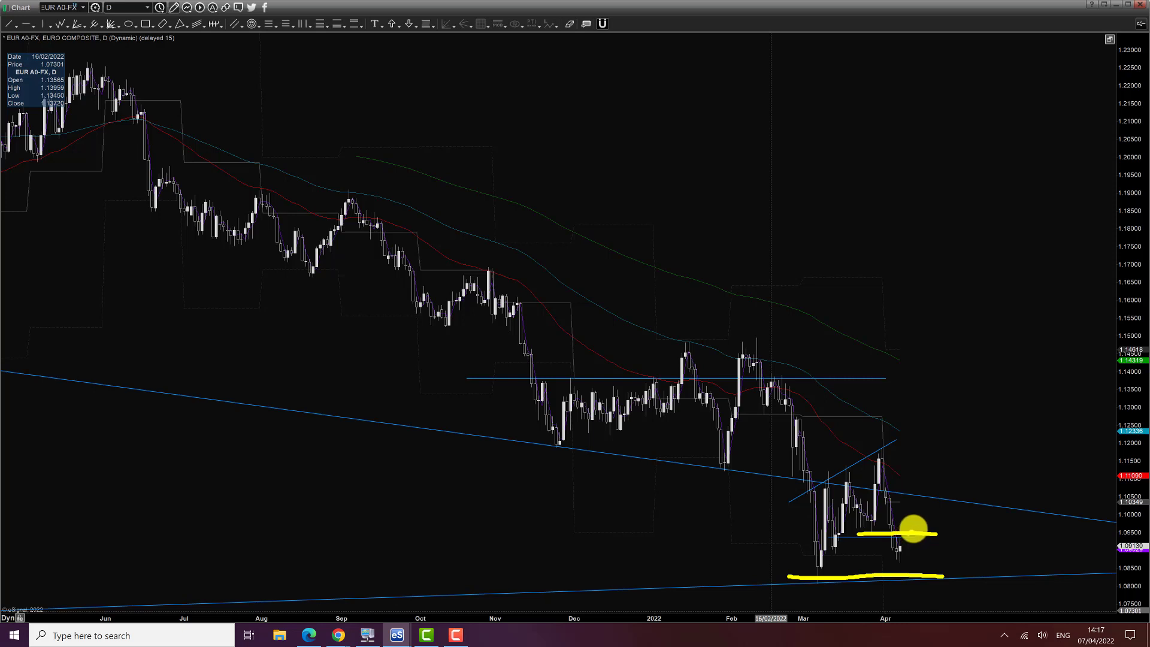
pyautogui.moveTo(913, 530); pyautogui.dragTo(979, 295)
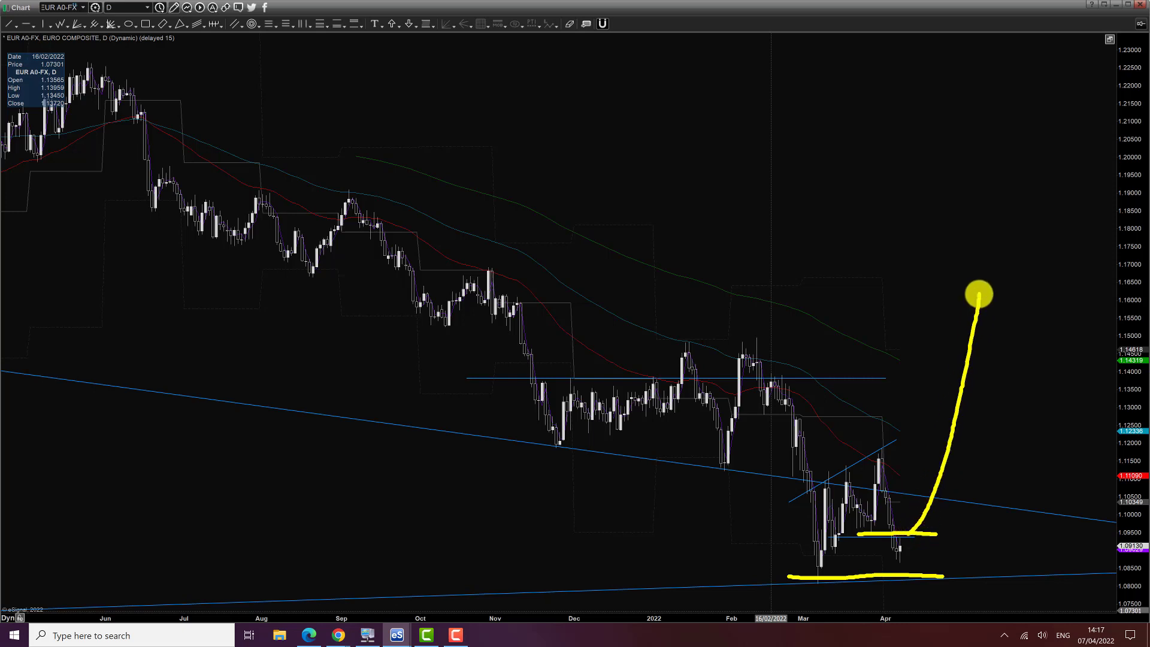
pyautogui.press('Escape')
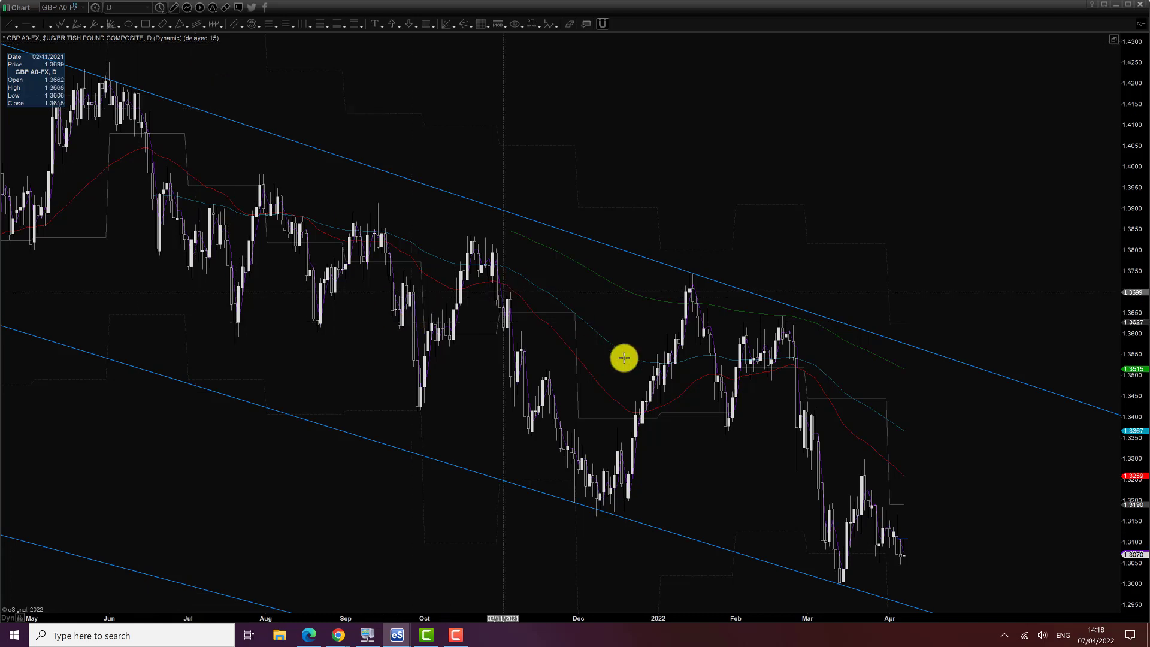
# - Stretch GBP A0-FX to October–April, mark the October double top, December lows and key swings, then clear
pyautogui.moveTo(744, 616); pyautogui.dragTo(592, 604)
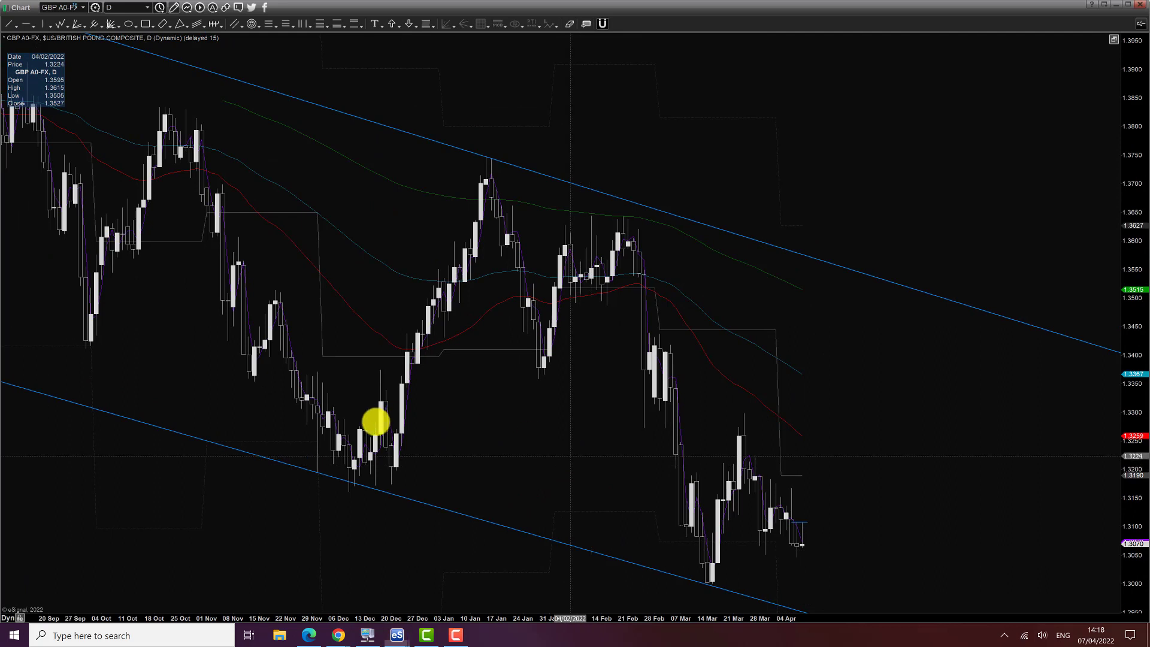
pyautogui.moveTo(392, 408)
pyautogui.mouseDown()
pyautogui.moveTo(331, 437)
pyautogui.moveTo(415, 446)
pyautogui.mouseUp()
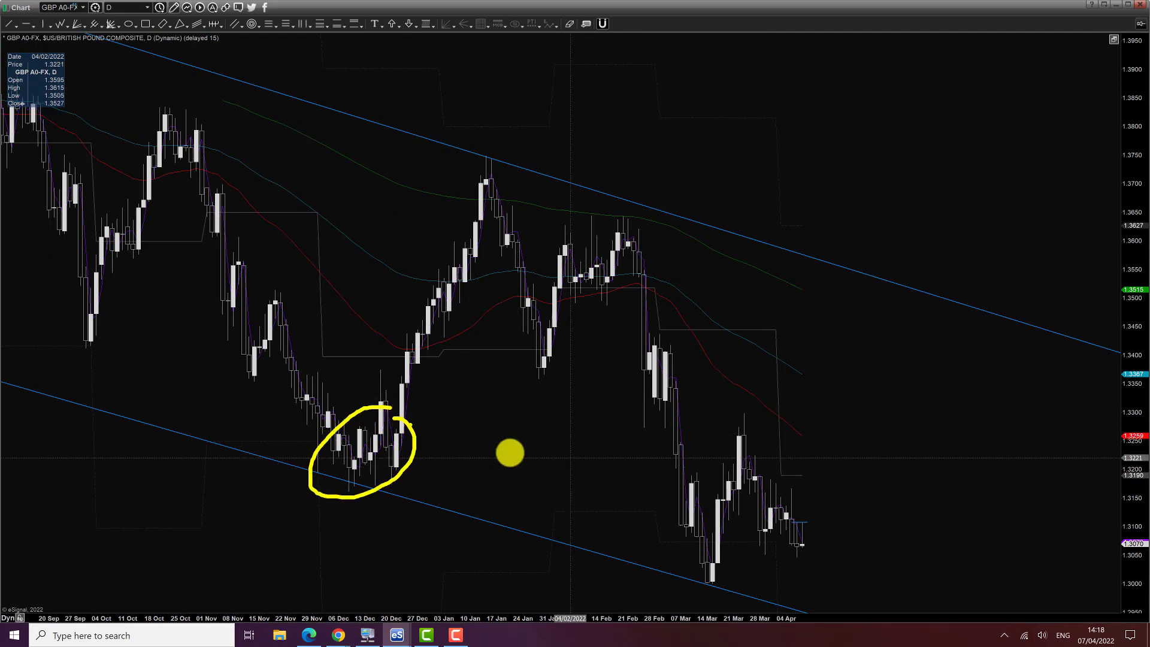
pyautogui.moveTo(705, 592)
pyautogui.mouseDown()
pyautogui.moveTo(750, 436)
pyautogui.moveTo(810, 569)
pyautogui.mouseUp()
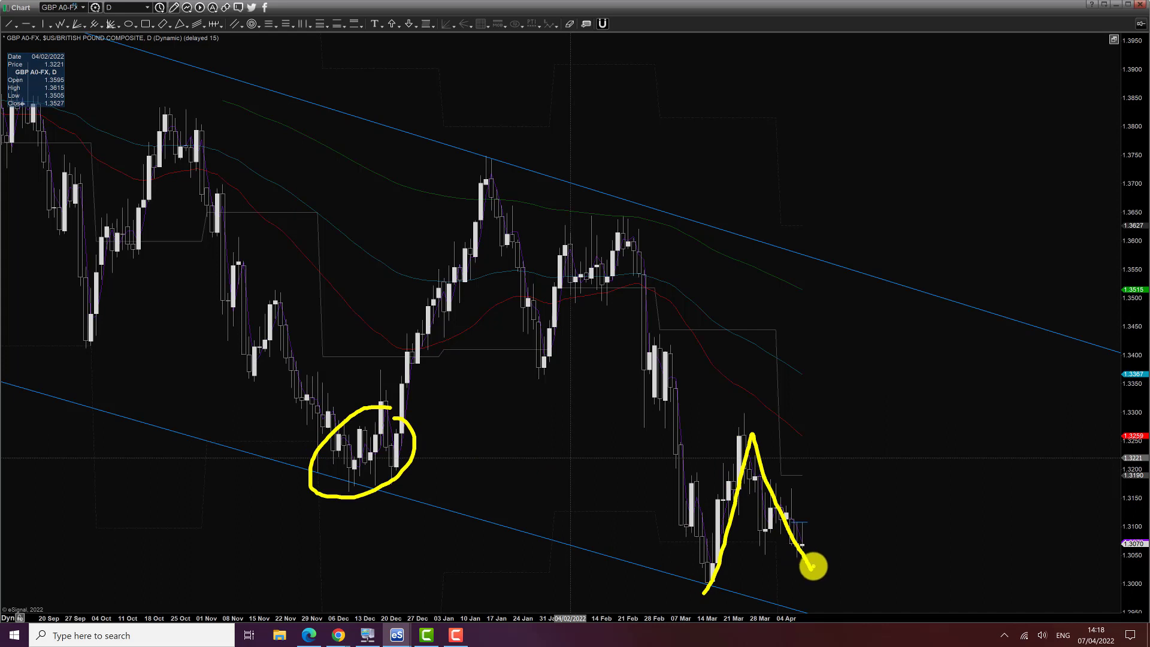
pyautogui.moveTo(139, 178)
pyautogui.mouseDown()
pyautogui.moveTo(155, 130)
pyautogui.moveTo(190, 110)
pyautogui.moveTo(214, 240)
pyautogui.mouseUp()
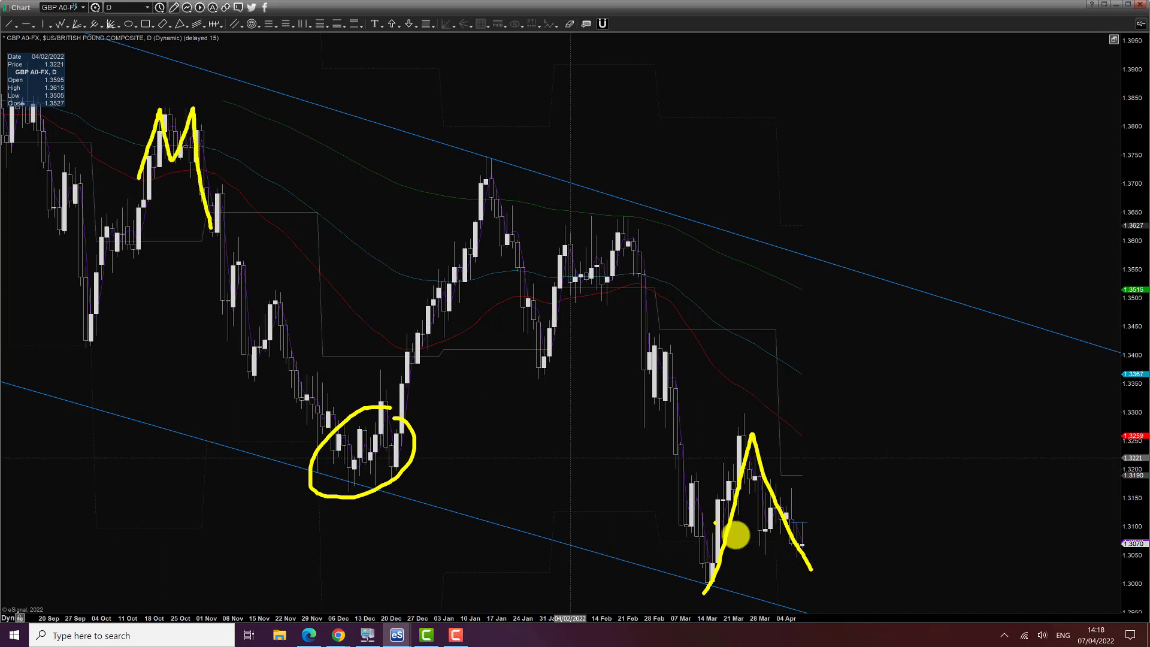
pyautogui.moveTo(604, 228)
pyautogui.mouseDown()
pyautogui.moveTo(626, 288)
pyautogui.moveTo(597, 267)
pyautogui.mouseUp()
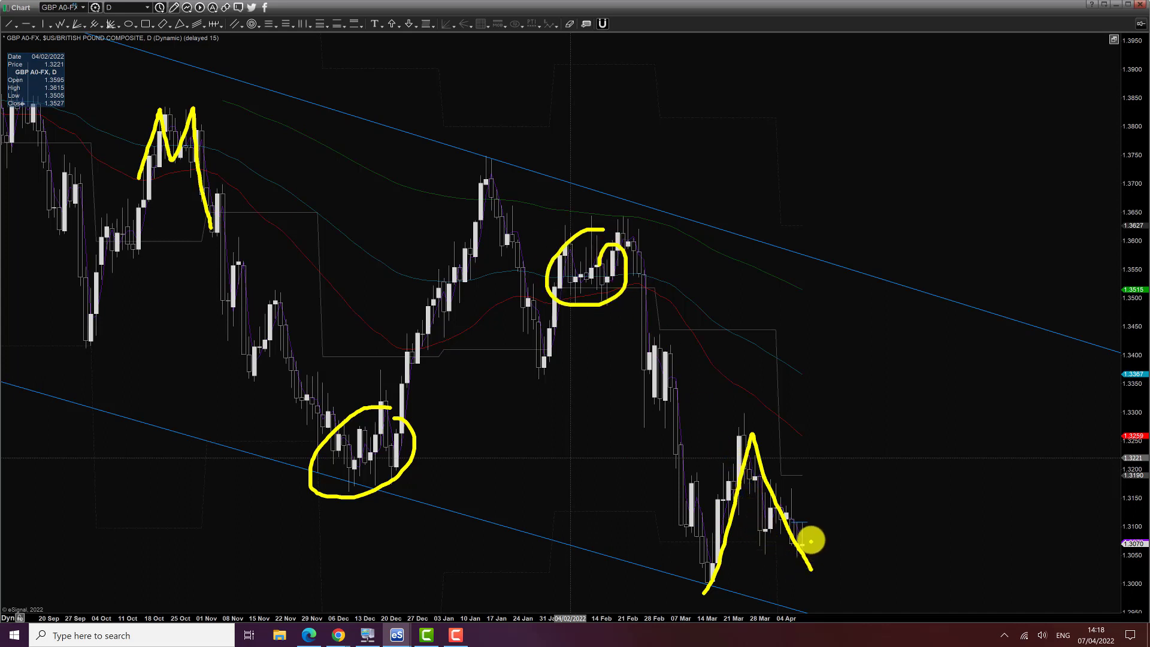
pyautogui.moveTo(811, 536); pyautogui.dragTo(814, 578)
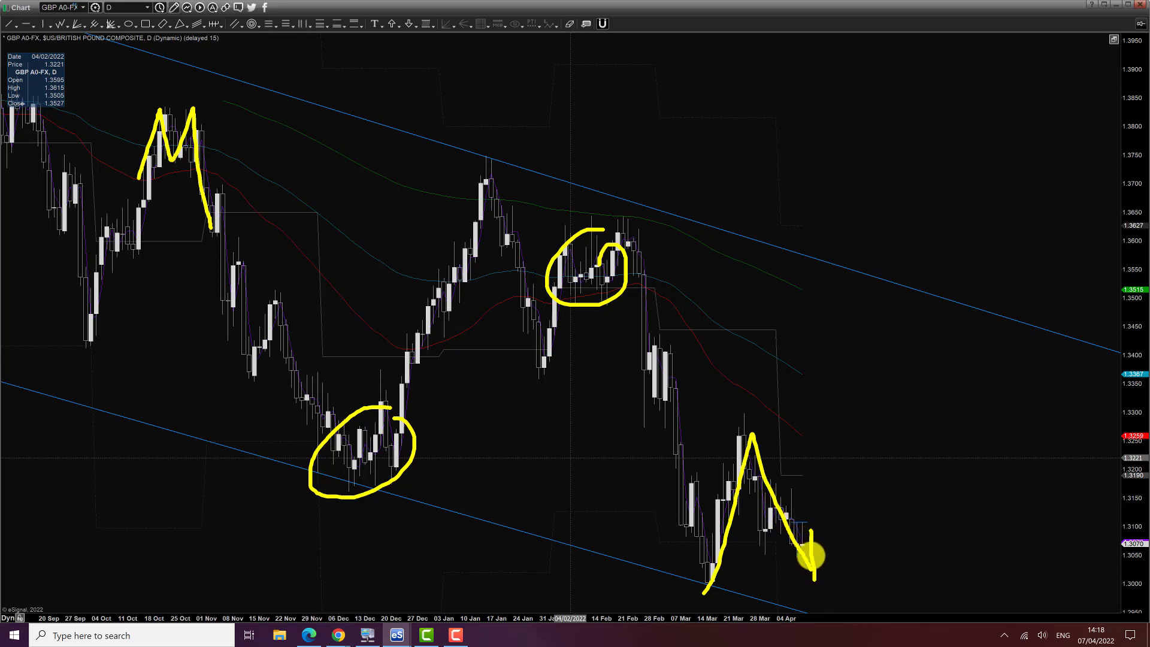
pyautogui.moveTo(811, 585); pyautogui.dragTo(829, 458)
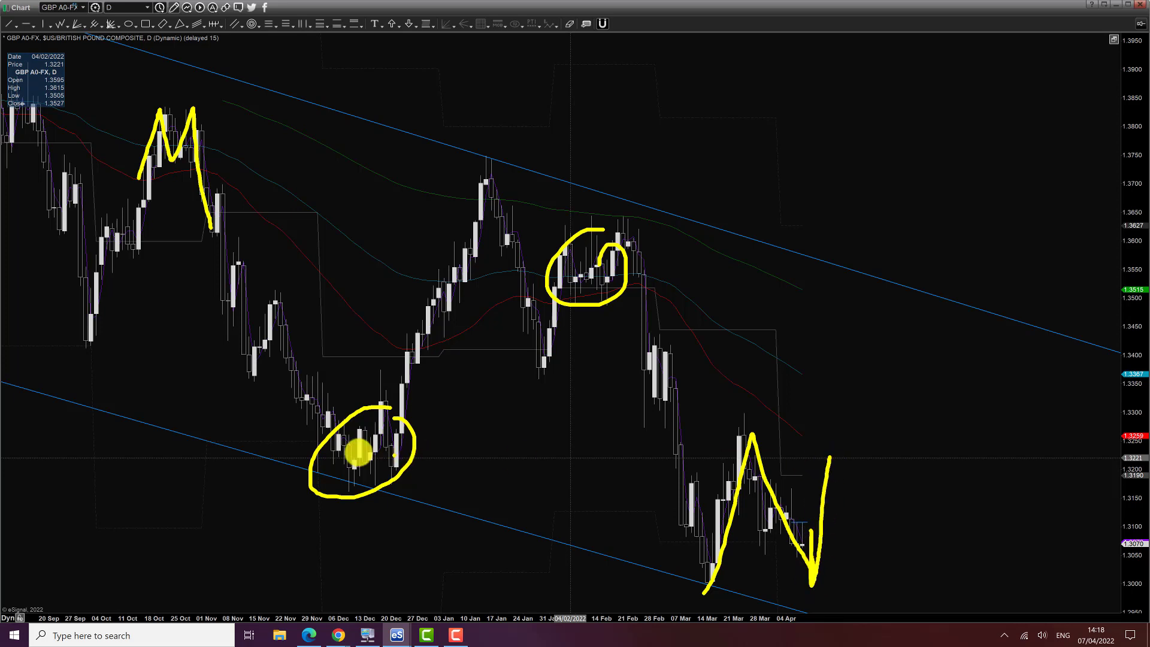
pyautogui.moveTo(397, 465); pyautogui.dragTo(445, 335)
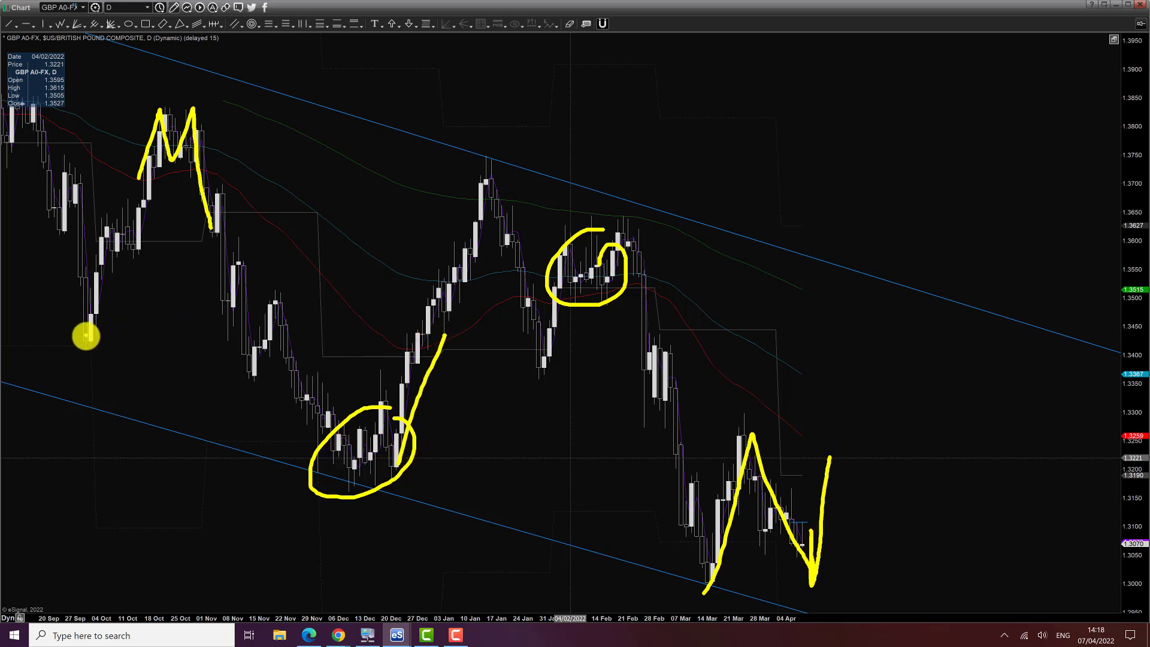
pyautogui.moveTo(87, 335); pyautogui.dragTo(120, 249)
pyautogui.press('Escape')
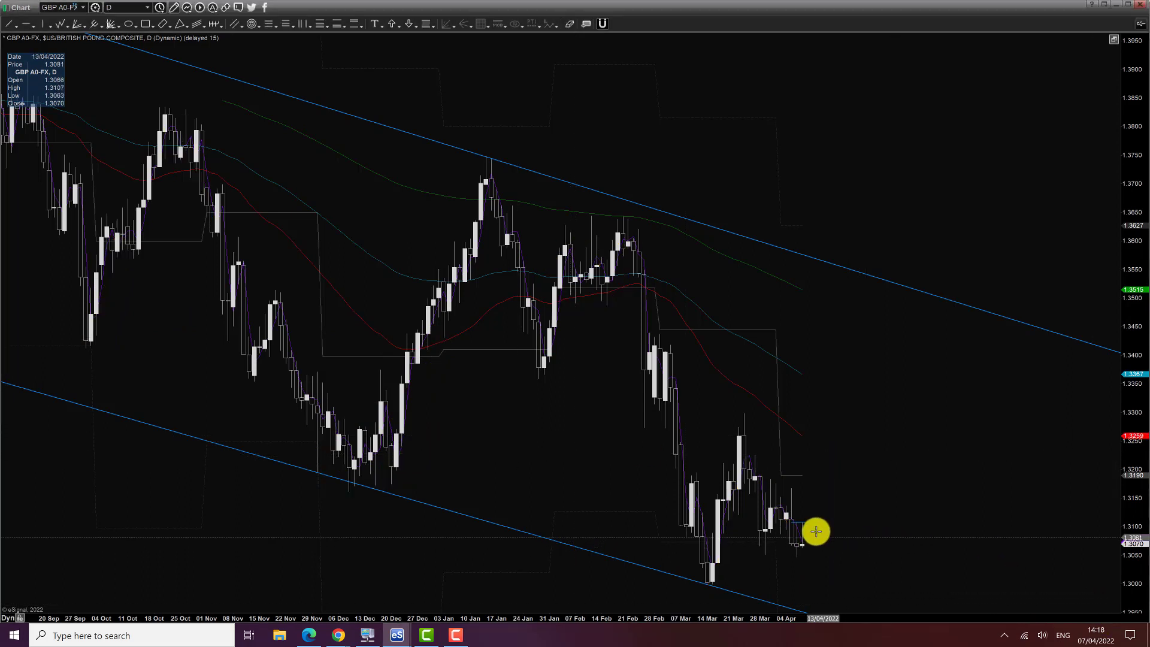
# - Sketch a choppy dip into a V-shaped rebound after the latest candle, then erase it
pyautogui.moveTo(808, 533); pyautogui.dragTo(809, 572)
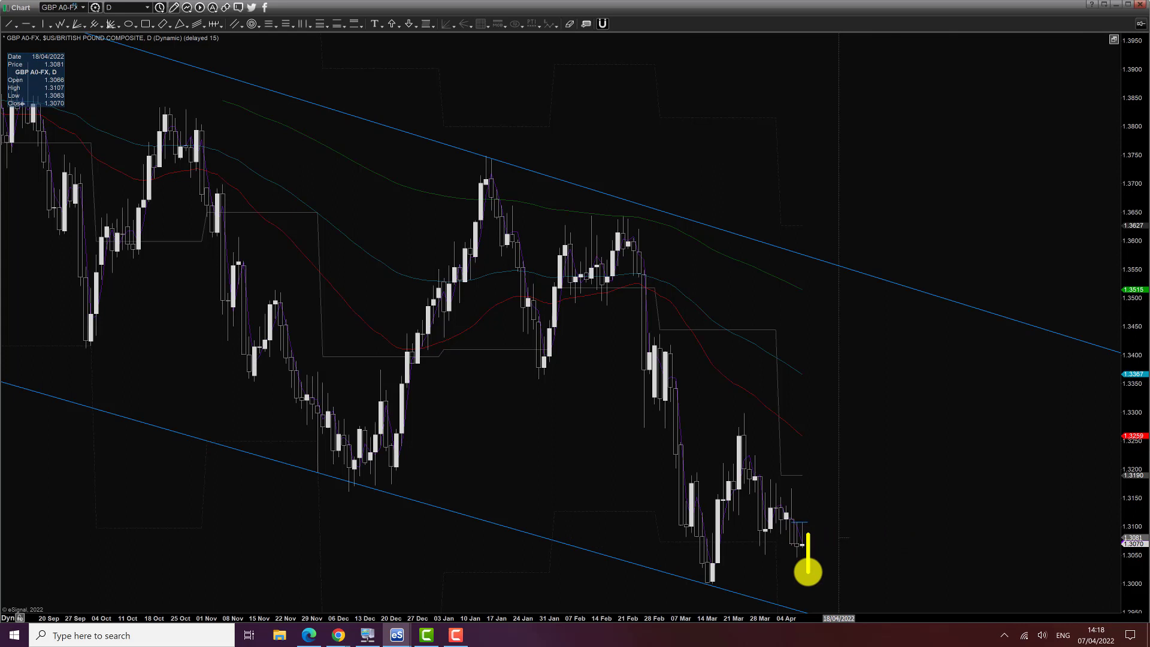
pyautogui.moveTo(808, 572); pyautogui.dragTo(831, 466)
pyautogui.moveTo(788, 518)
pyautogui.mouseDown()
pyautogui.moveTo(799, 531)
pyautogui.moveTo(810, 500)
pyautogui.mouseUp()
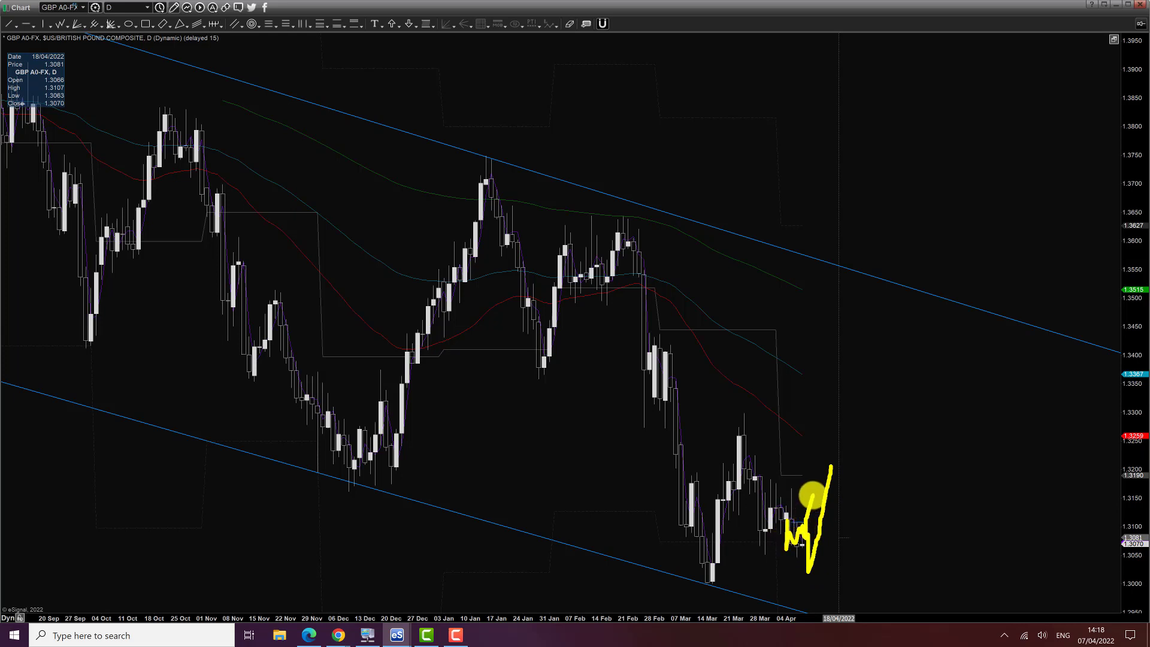
pyautogui.press('Escape')
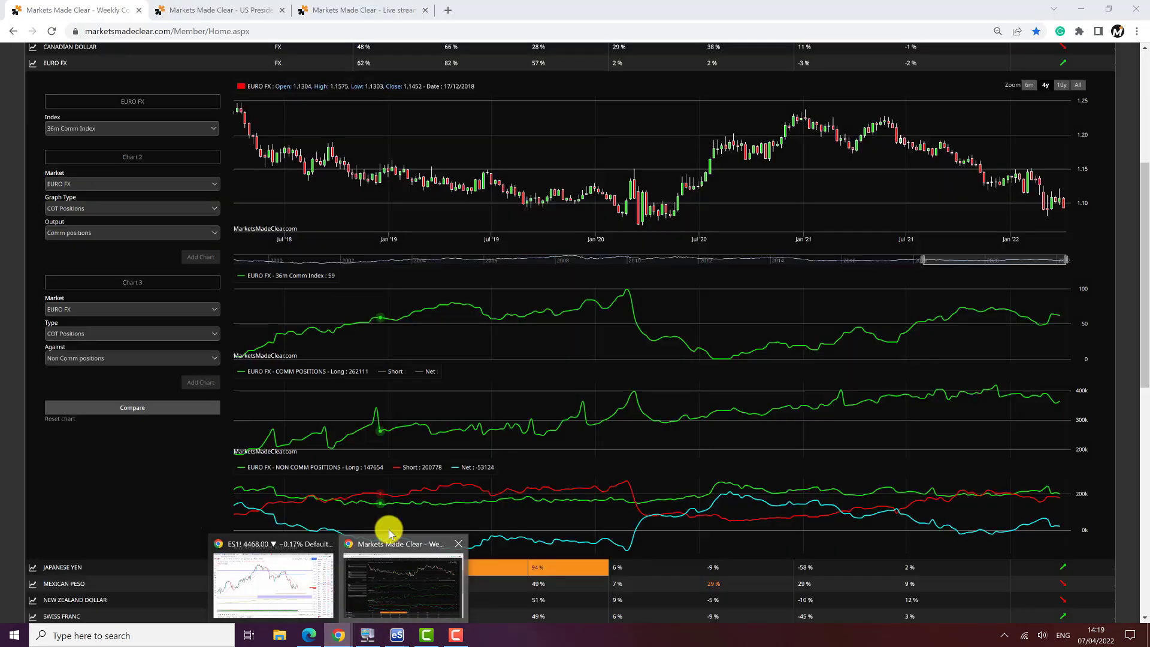
# - In Chrome, bring up the US Presidential Cycles page at the British Pound seasonal chart
pyautogui.click(386, 536)
pyautogui.click(243, 10)
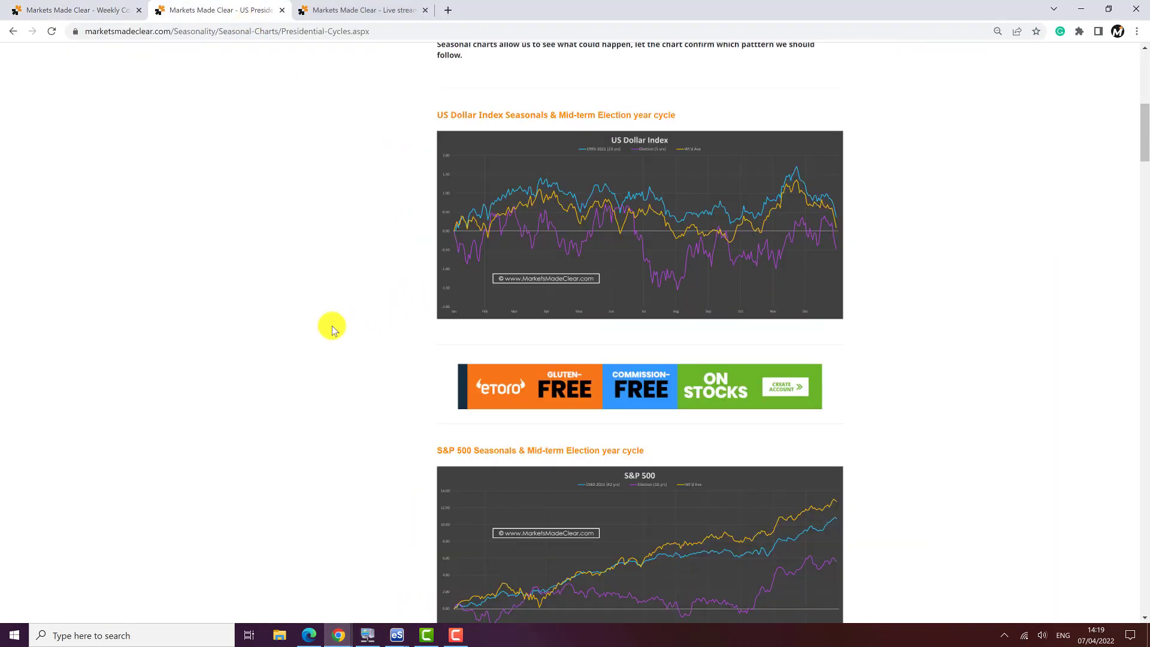
pyautogui.scroll(-8, 317, 332)
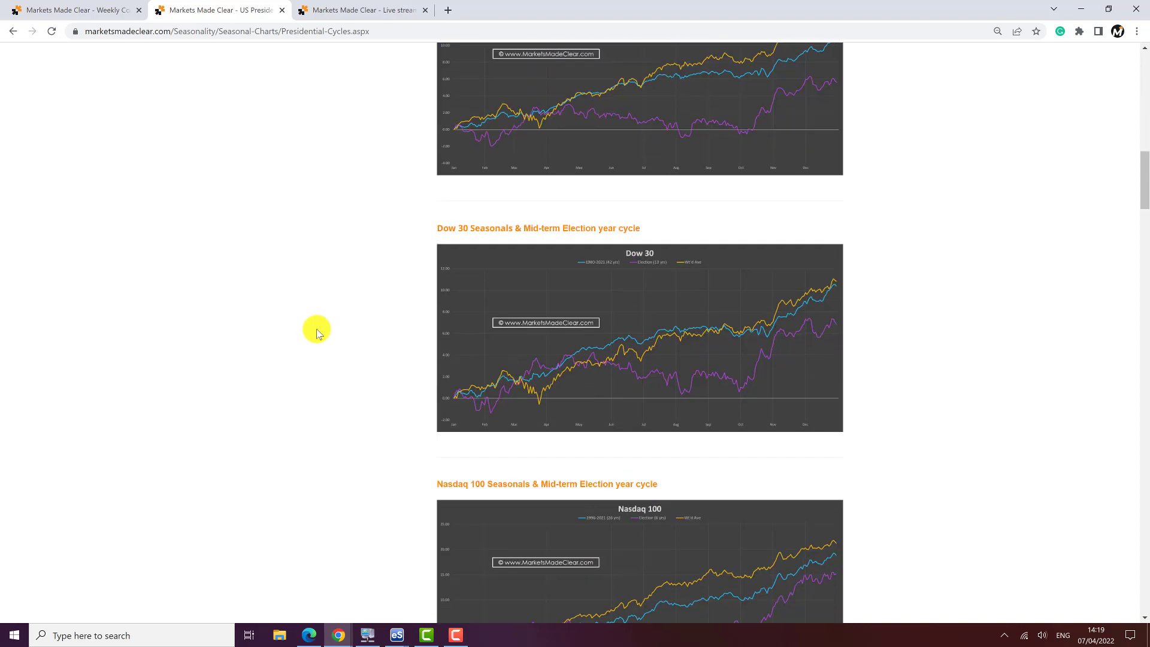
pyautogui.scroll(-14, 317, 331)
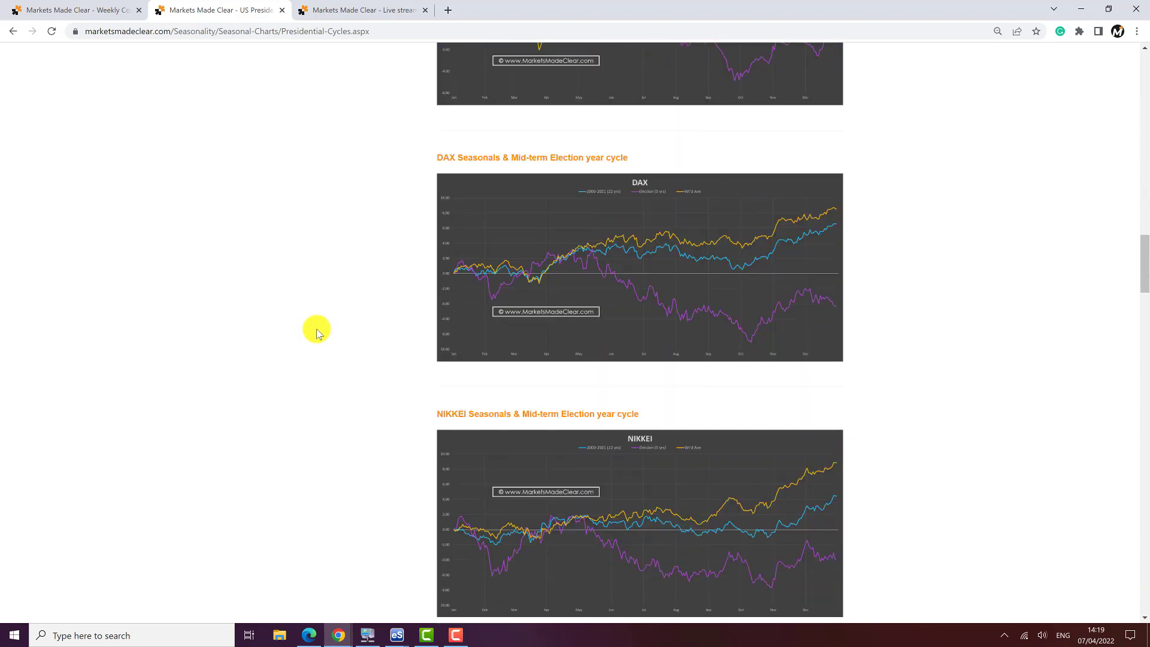
pyautogui.scroll(-8, 317, 333)
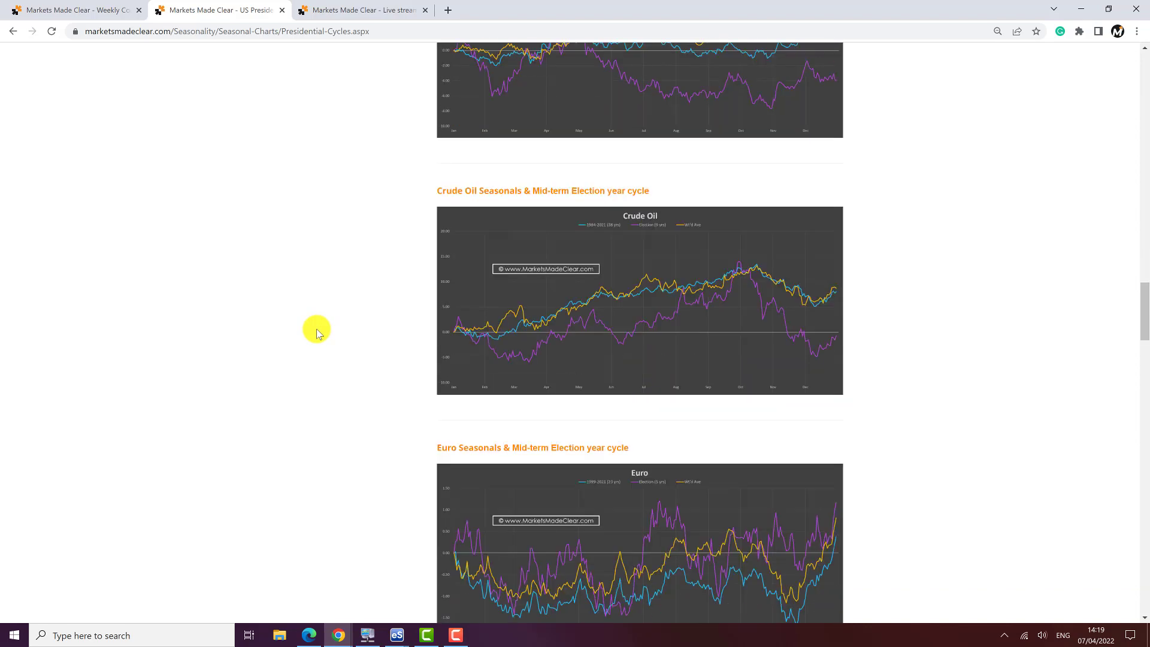
pyautogui.scroll(-6, 316, 331)
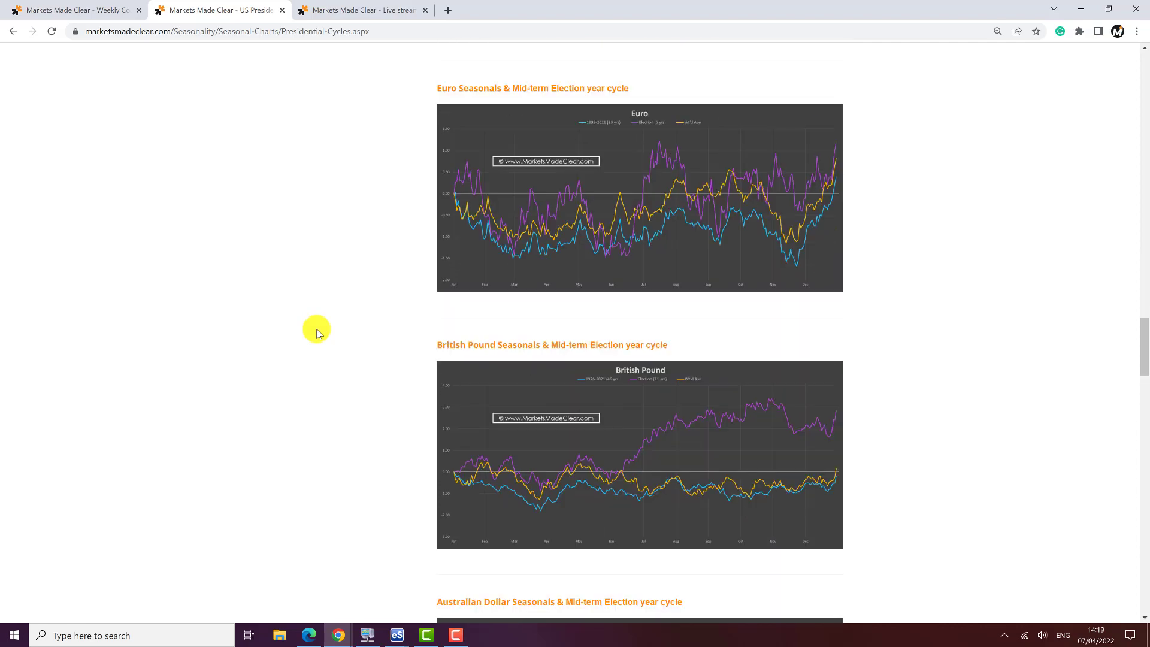
pyautogui.scroll(-2, 317, 329)
pyautogui.keyDown('ctrl'); pyautogui.scroll(3, 316, 329); pyautogui.keyUp('ctrl')
pyautogui.scroll(-2, 316, 329)
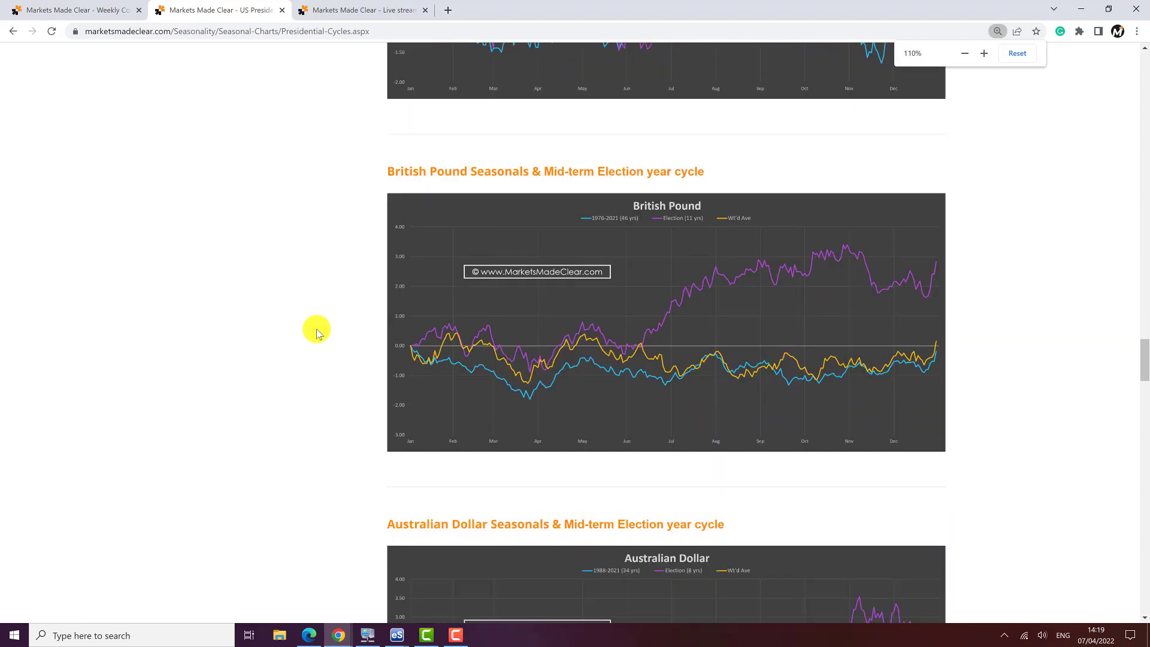
pyautogui.keyDown('ctrl'); pyautogui.scroll(1, 314, 330); pyautogui.keyUp('ctrl')
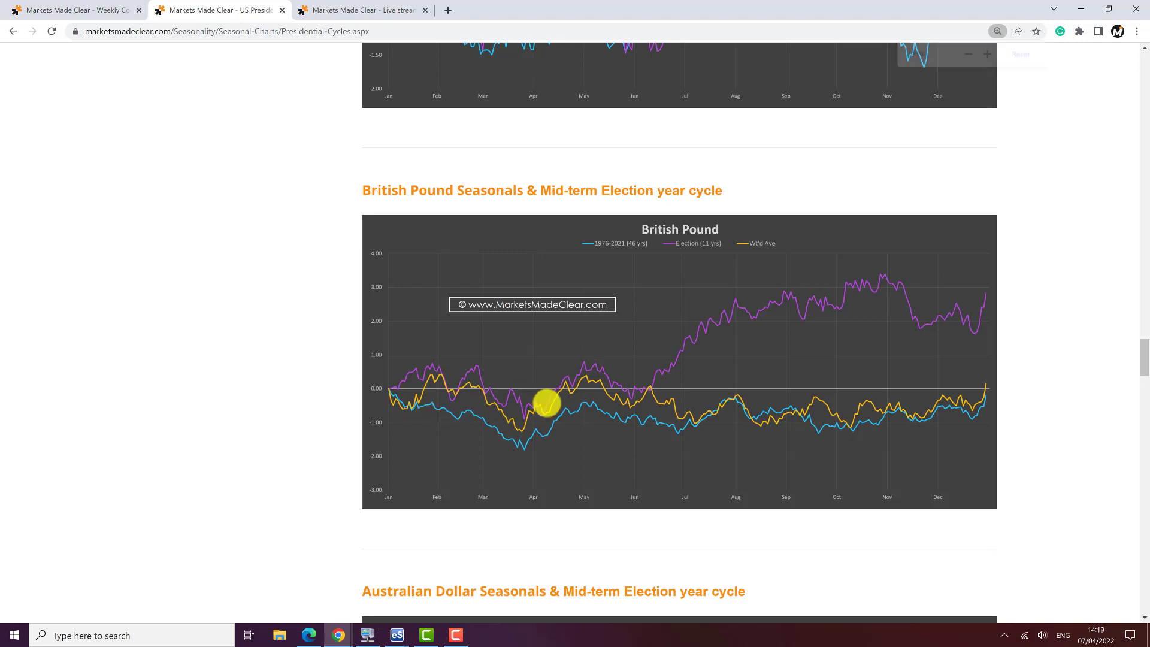
# - Mark the late-March/April low and the April rise on the British Pound seasonal line
pyautogui.moveTo(549, 414); pyautogui.dragTo(572, 382)
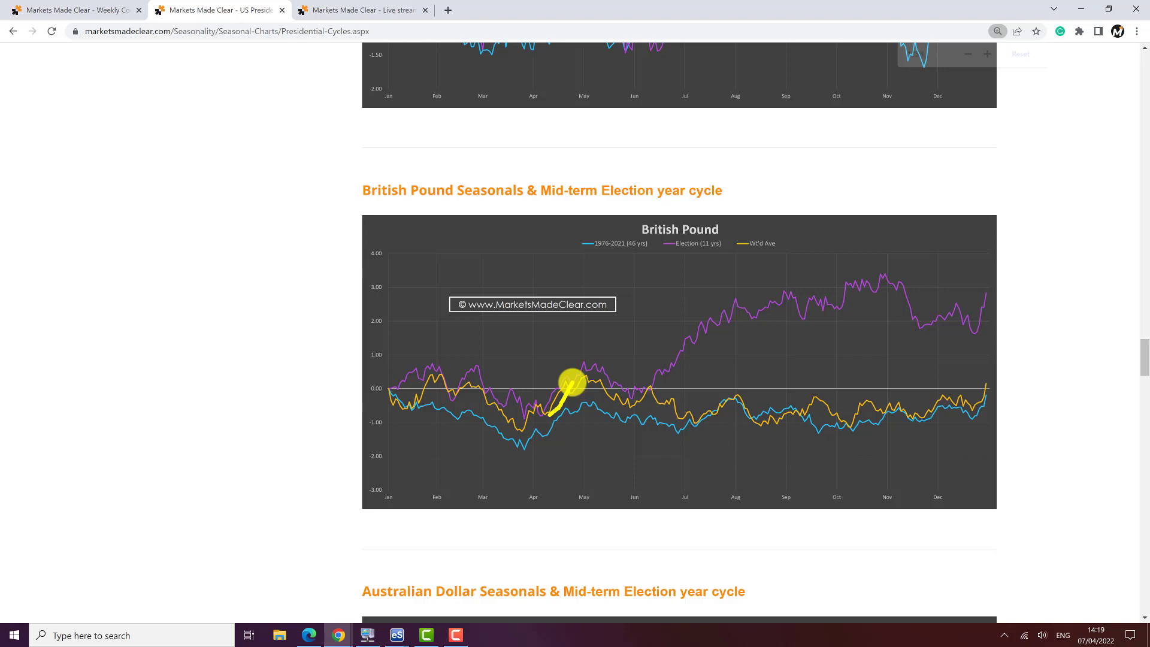
pyautogui.moveTo(523, 421); pyautogui.dragTo(524, 454)
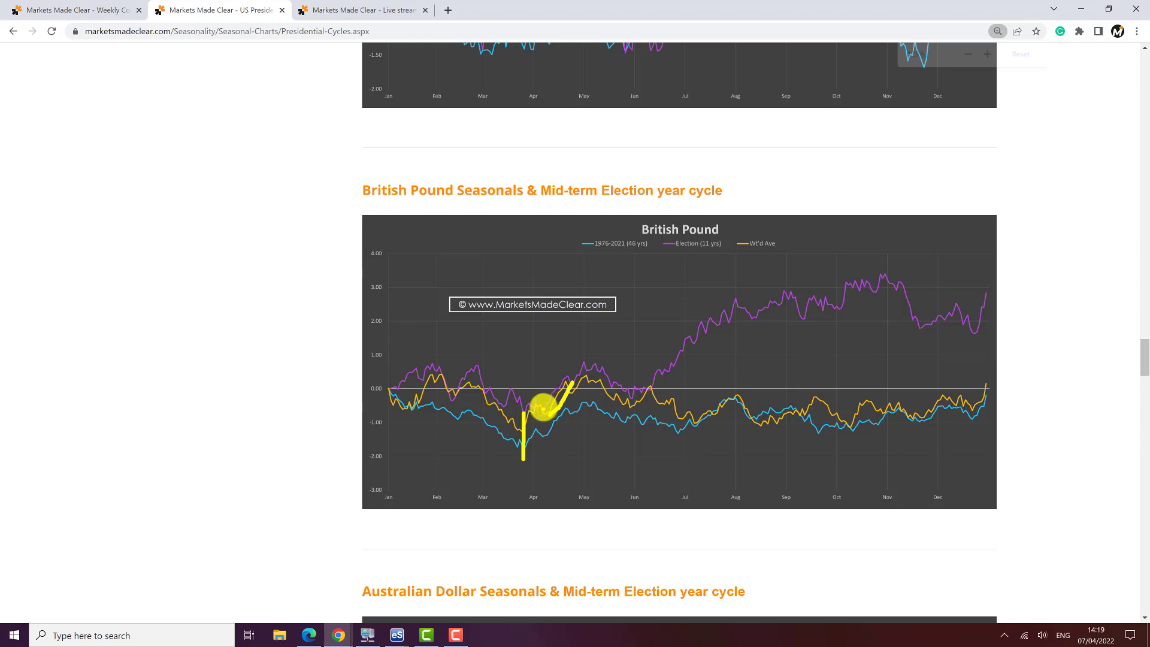
pyautogui.moveTo(542, 403); pyautogui.dragTo(543, 421)
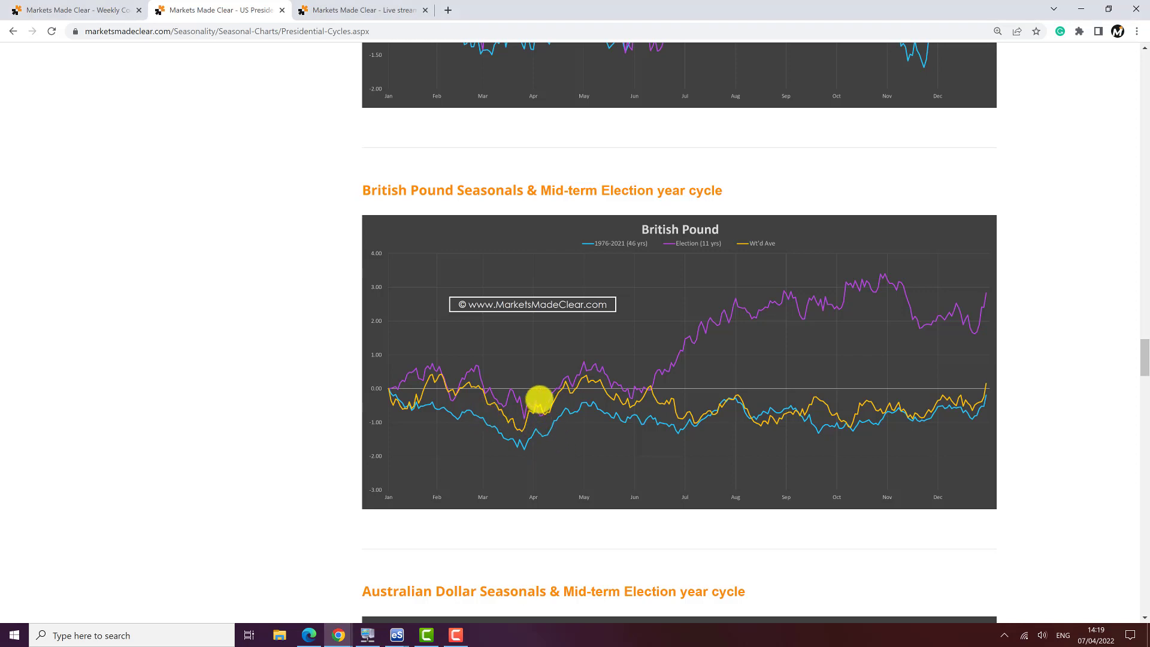
pyautogui.moveTo(527, 395)
pyautogui.mouseDown()
pyautogui.moveTo(544, 391)
pyautogui.moveTo(547, 416)
pyautogui.moveTo(543, 396)
pyautogui.mouseUp()
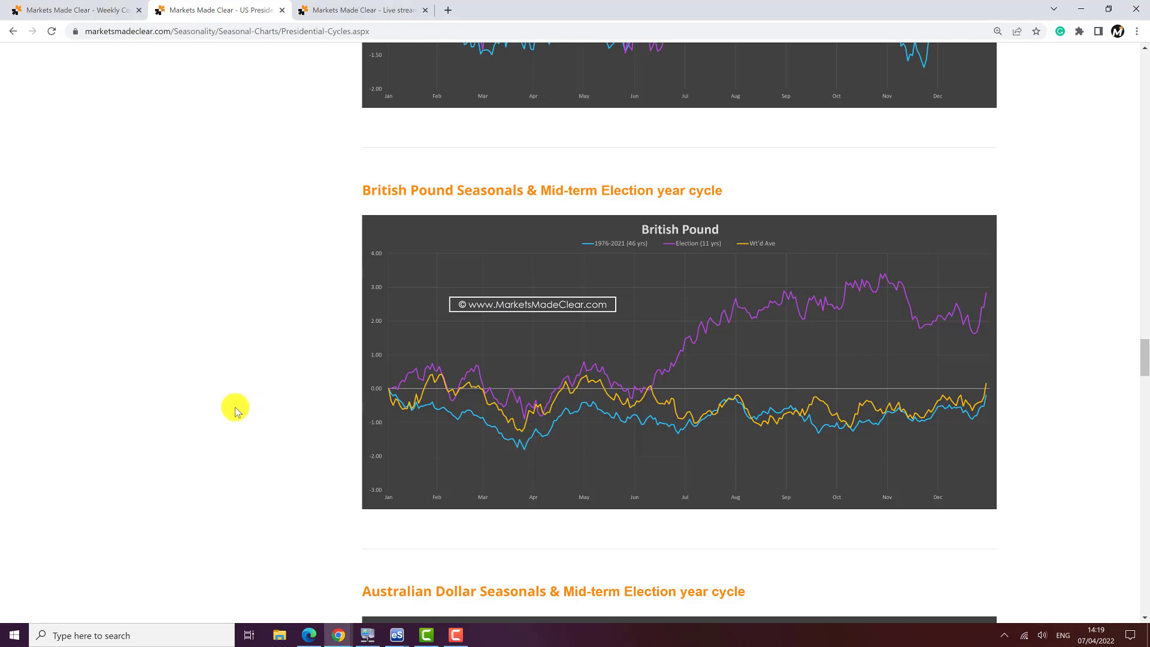
# - Return to the weekly COT charts at 80% zoom and collapse the EURO FX panel
pyautogui.click(104, 12)
pyautogui.hotkey('ctrl', '+')
pyautogui.hotkey('ctrl', '-')
pyautogui.hotkey('ctrl', '-')
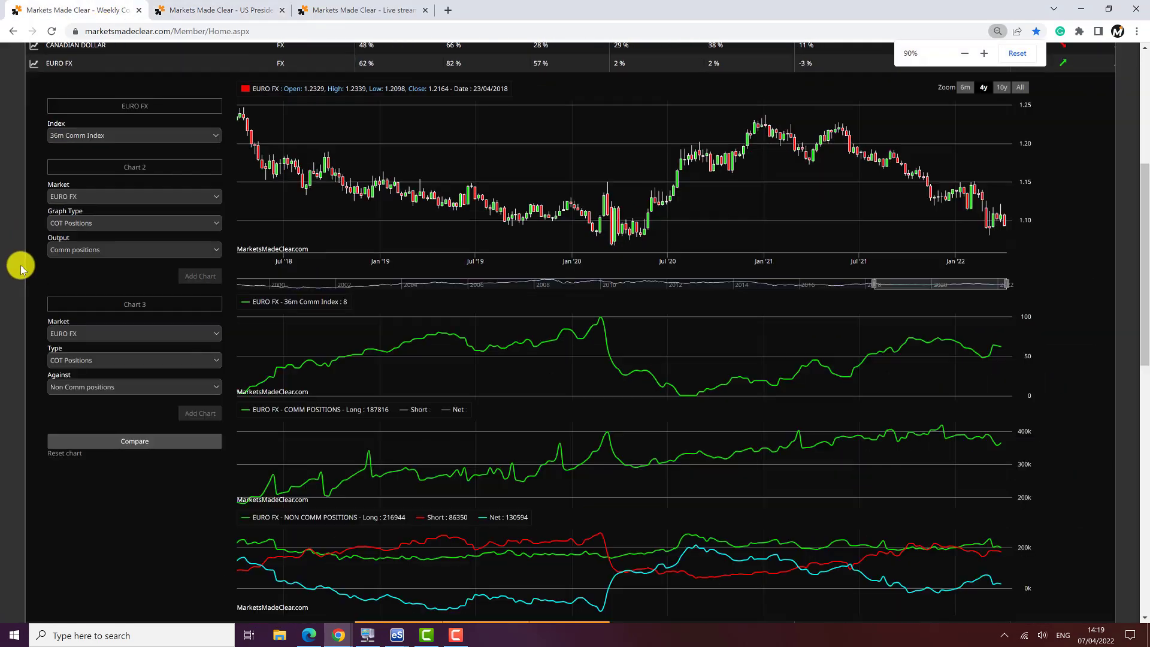
pyautogui.hotkey('ctrl', '+')
pyautogui.click(32, 64)
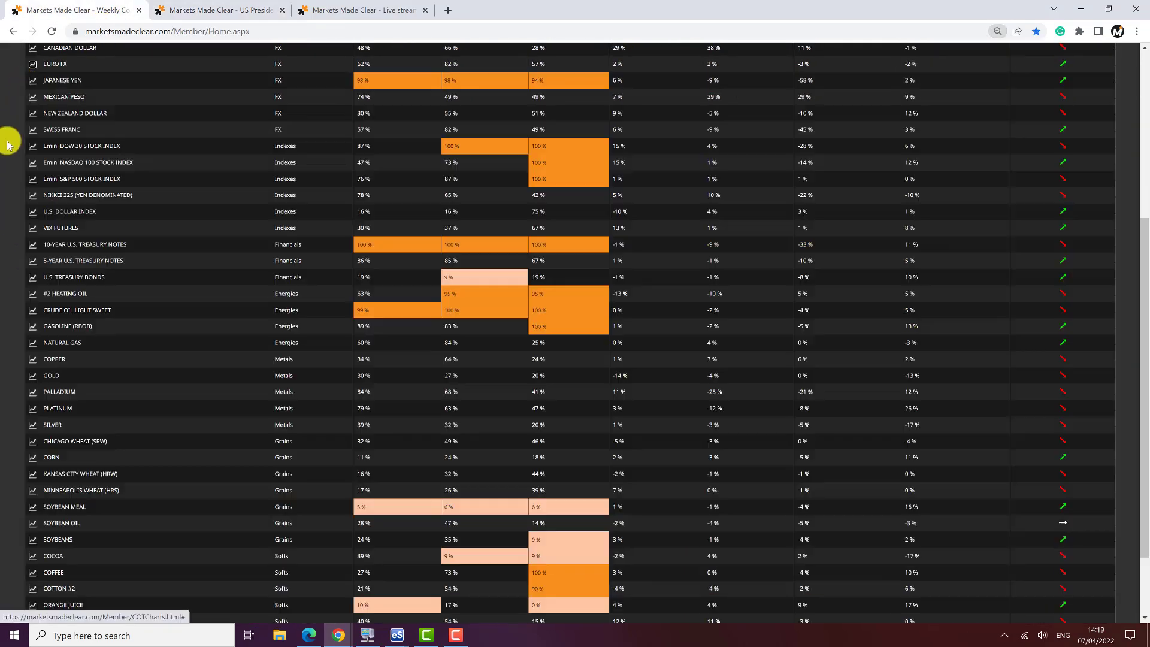
pyautogui.scroll(4, 10, 151)
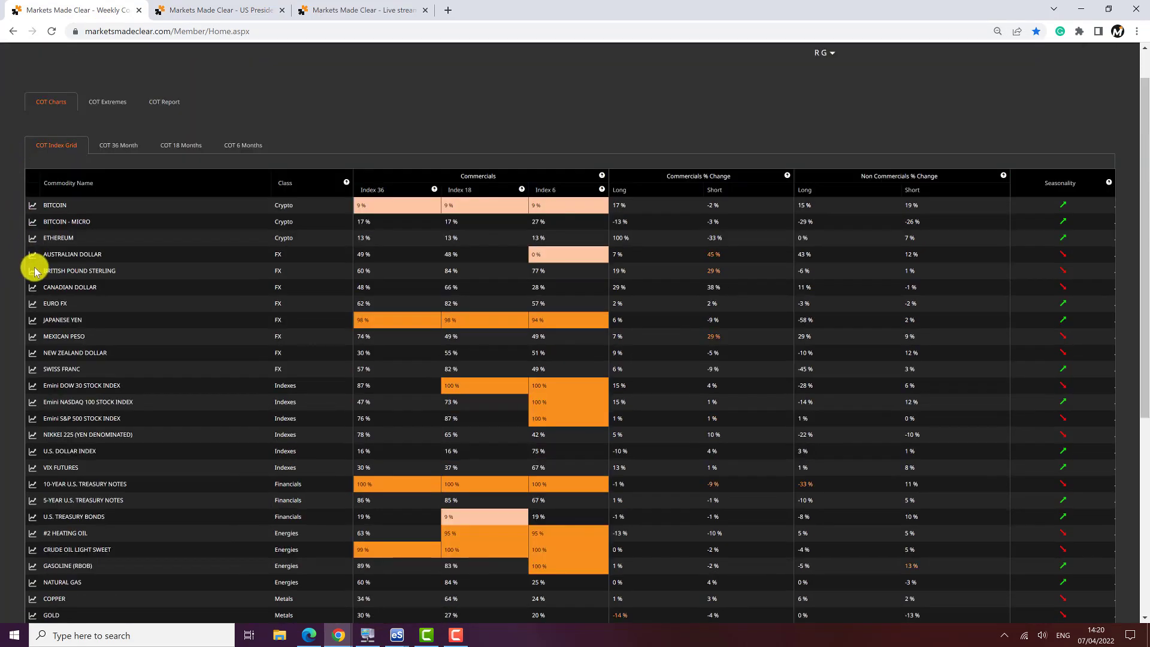
# - Review British Pound Sterling COT charts with Net hidden, mark the latest commercials reading, then collapse
pyautogui.click(22, 280)
pyautogui.scroll(-4, 20, 278)
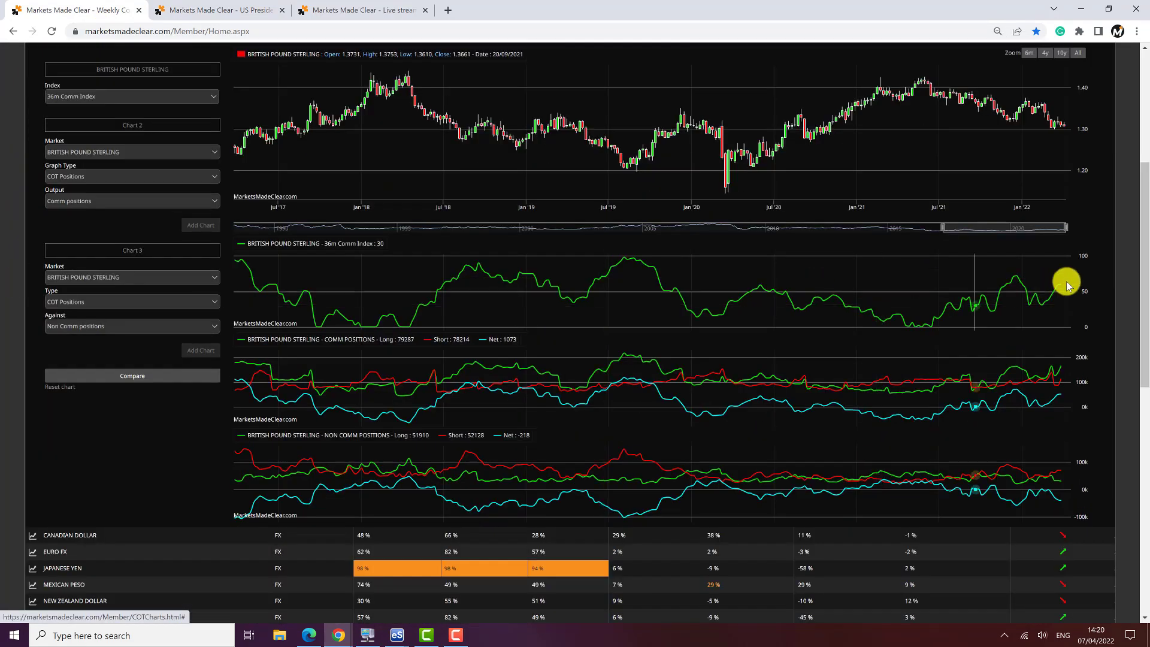
pyautogui.moveTo(1141, 249); pyautogui.dragTo(1144, 227)
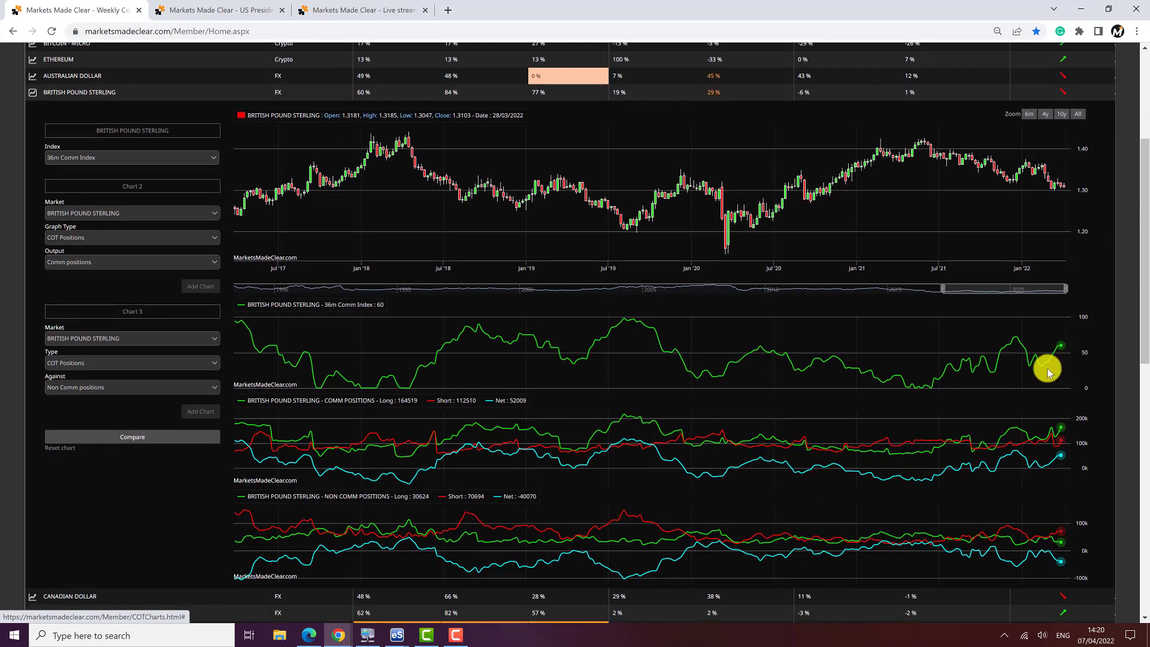
pyautogui.click(517, 402)
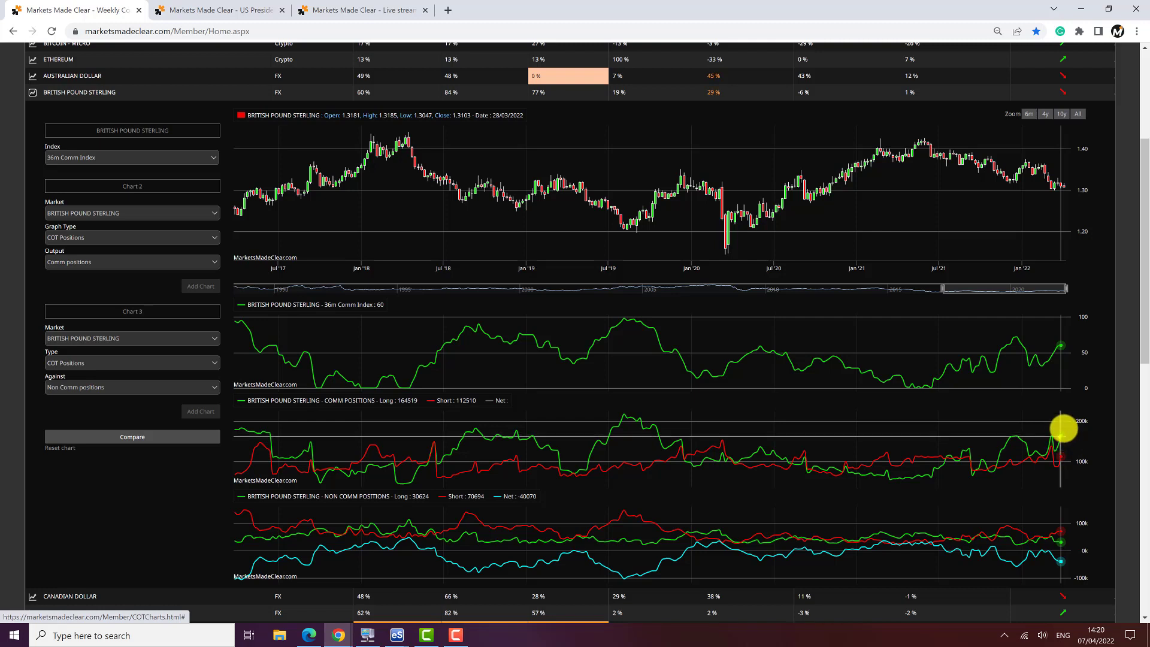
pyautogui.moveTo(1071, 420)
pyautogui.mouseDown()
pyautogui.moveTo(1057, 424)
pyautogui.moveTo(1066, 413)
pyautogui.mouseUp()
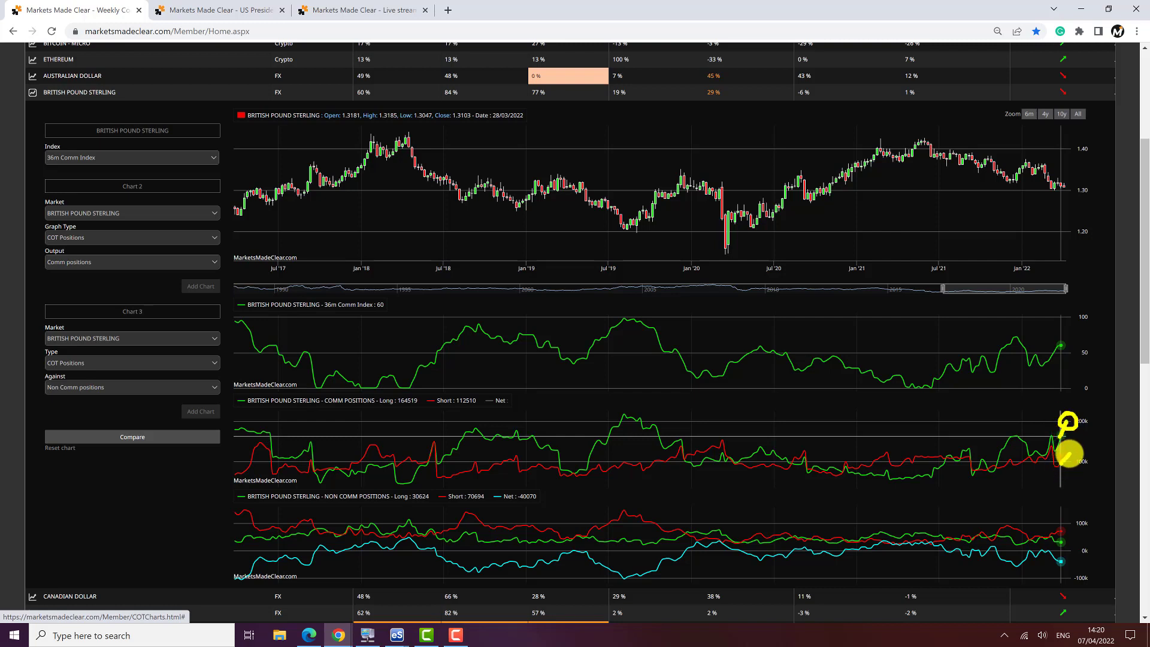
pyautogui.moveTo(1062, 454); pyautogui.dragTo(1080, 482)
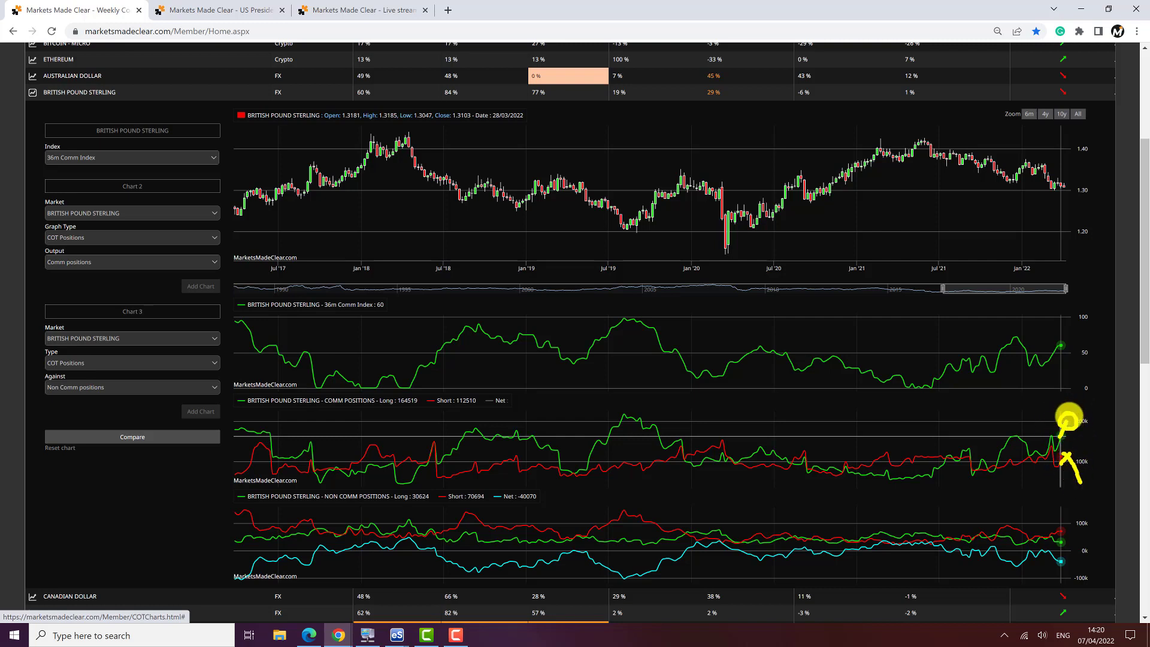
pyautogui.press('Escape')
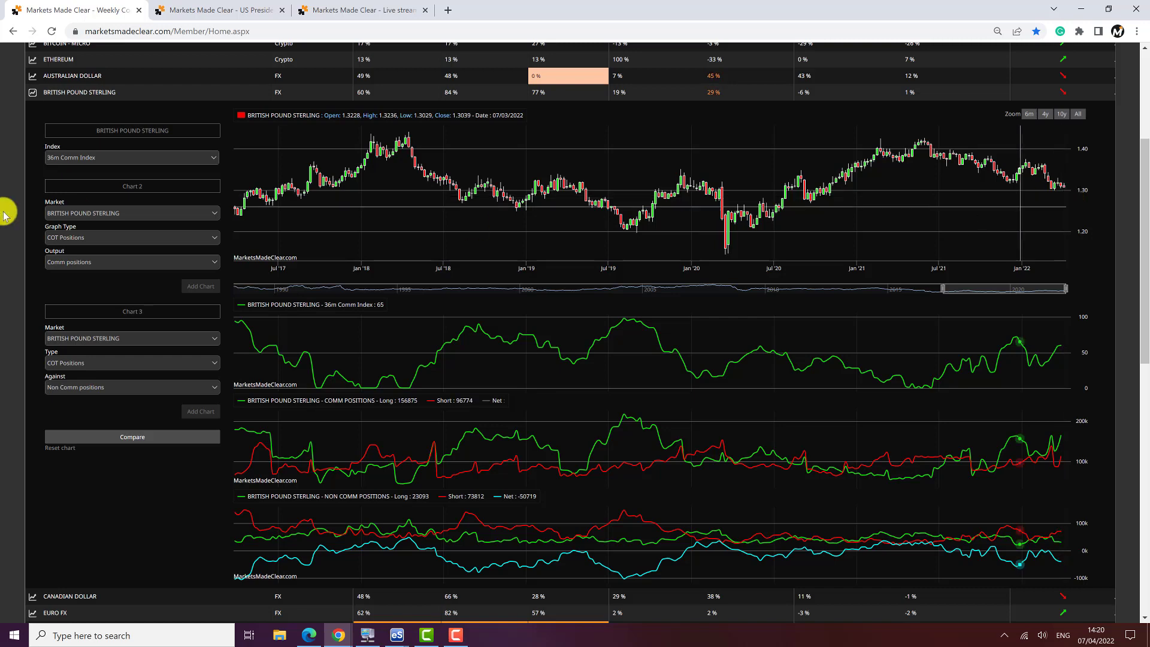
pyautogui.click(33, 93)
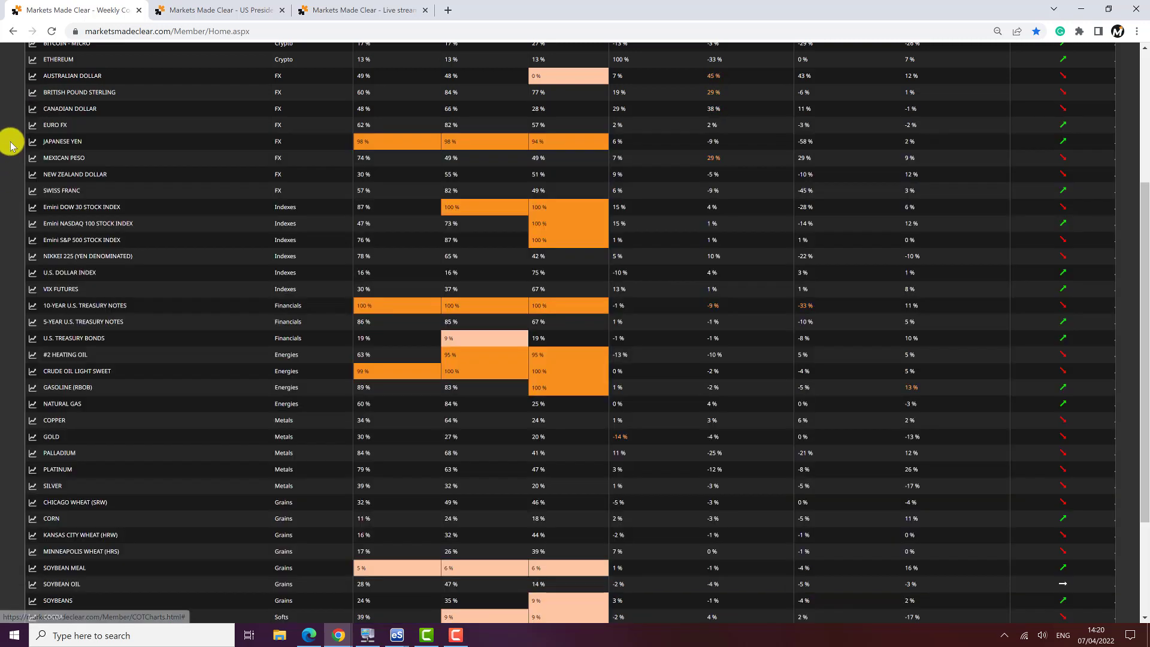
# - Sketch the expected path on the British Pound seasonal chart, then bring eSignal's chart forward
pyautogui.click(227, 12)
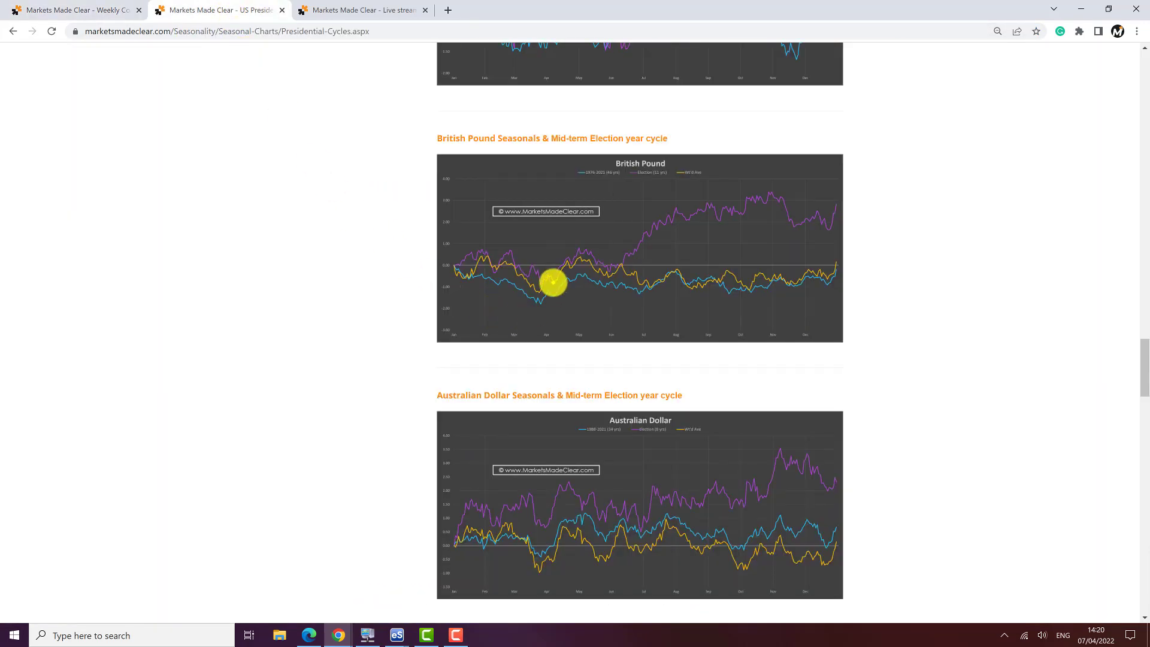
pyautogui.moveTo(552, 283); pyautogui.dragTo(575, 255)
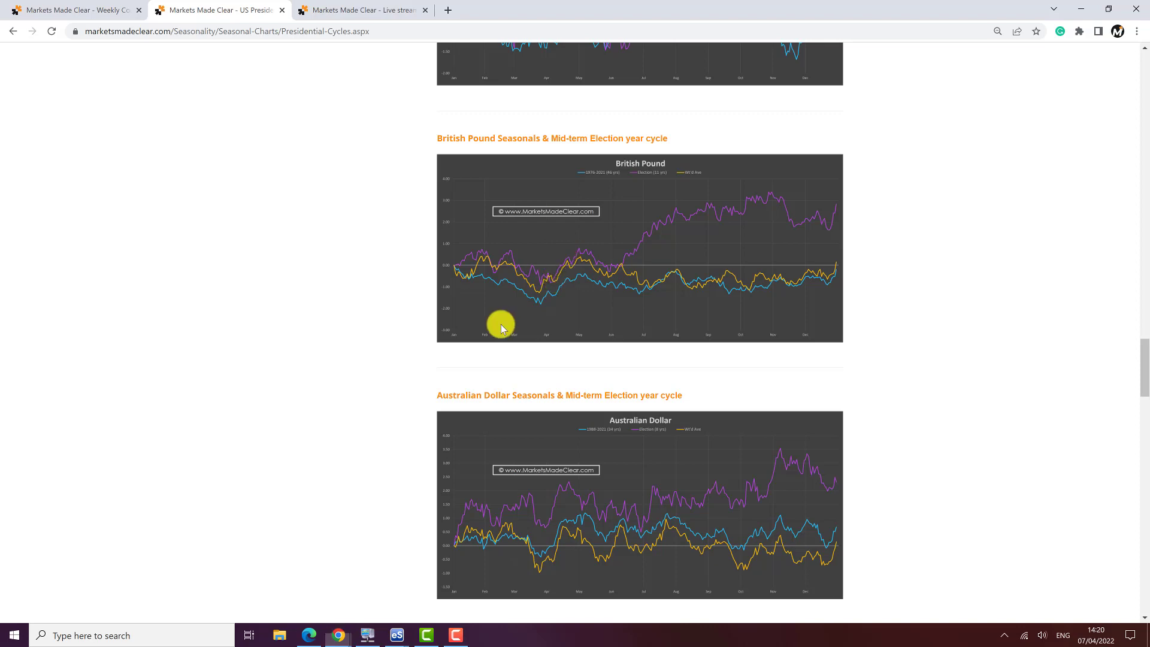
pyautogui.click(397, 635)
pyautogui.click(443, 599)
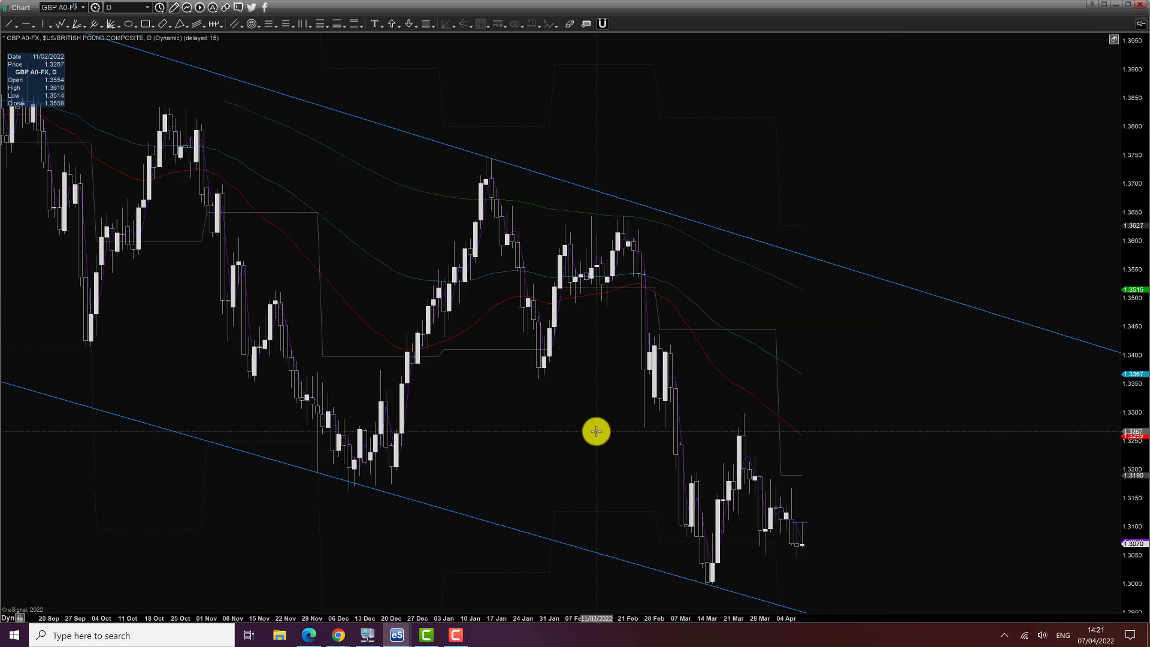
# - View GBP on weekly bars across several years, then on zoomed-in daily bars
pyautogui.write('W')
pyautogui.press('Return')
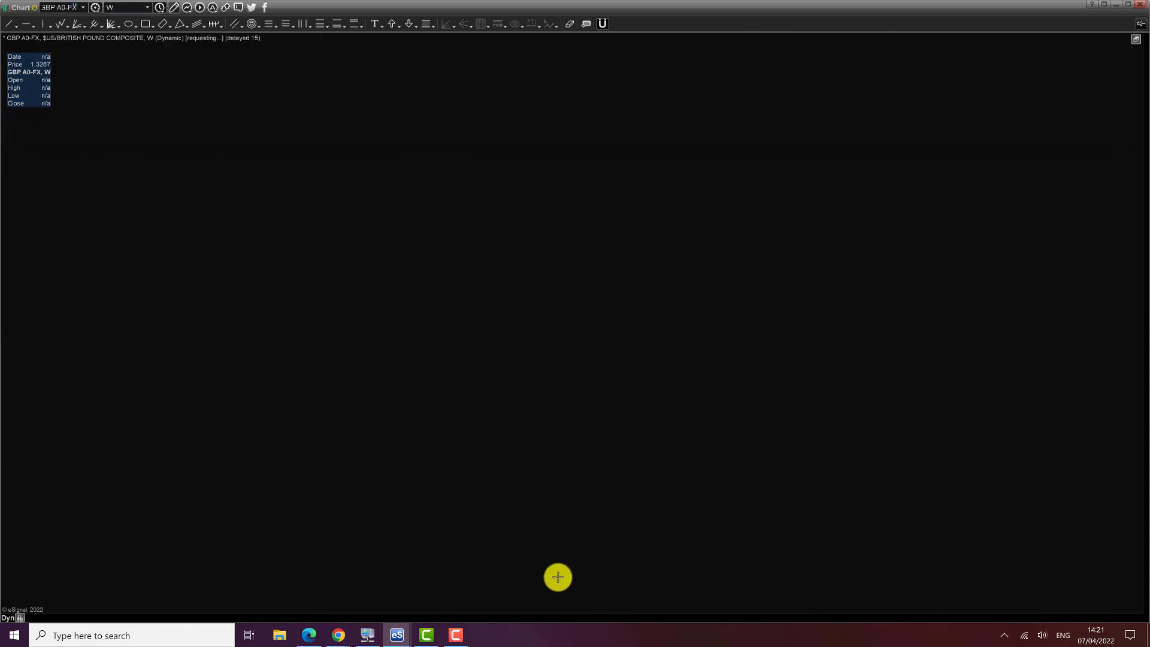
pyautogui.moveTo(515, 617); pyautogui.dragTo(758, 609)
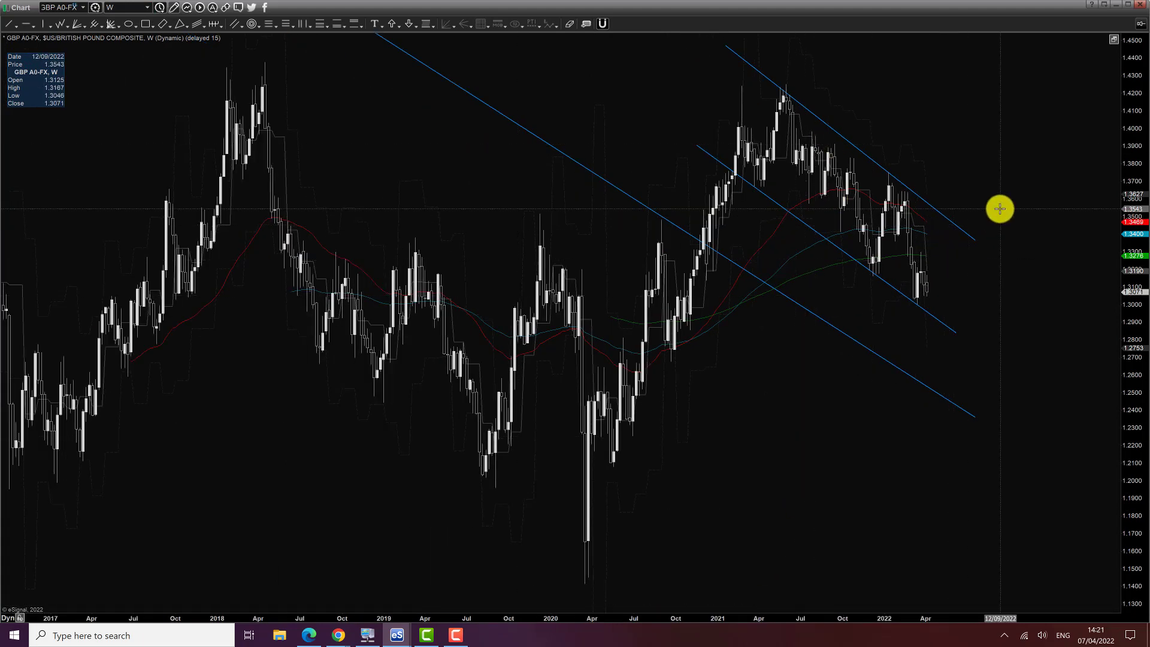
pyautogui.write('D')
pyautogui.press('Return')
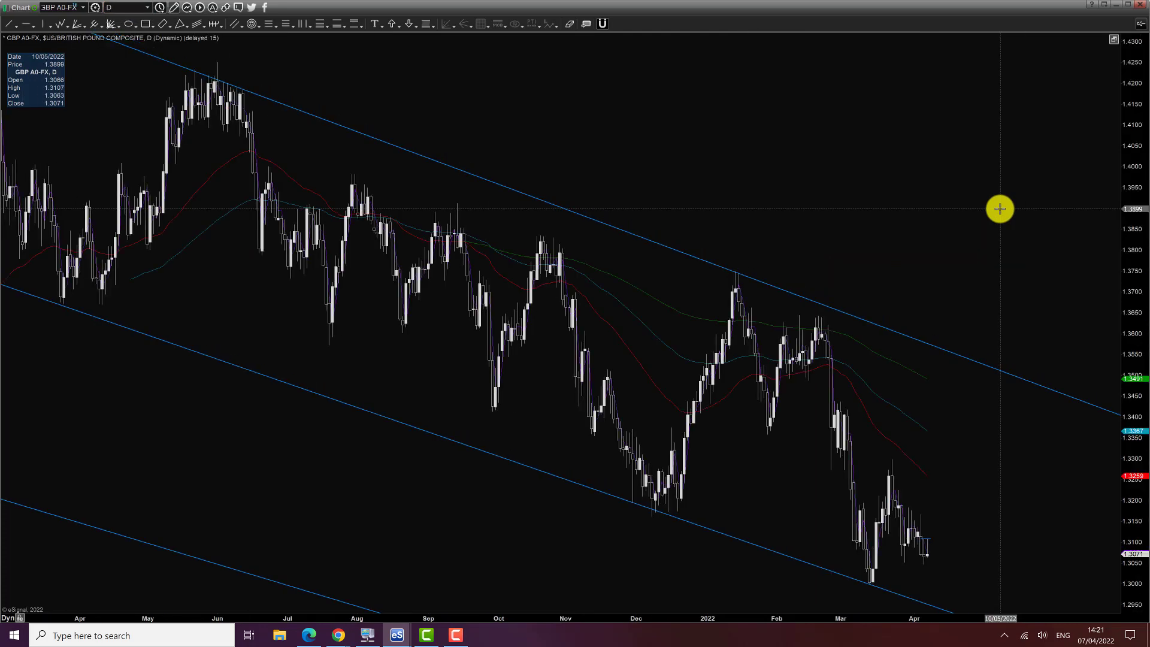
pyautogui.moveTo(872, 616); pyautogui.dragTo(455, 605)
# - Inspect the last week of GBP 60-minute candles, then return to daily bars
pyautogui.write('60')
pyautogui.press('Return')
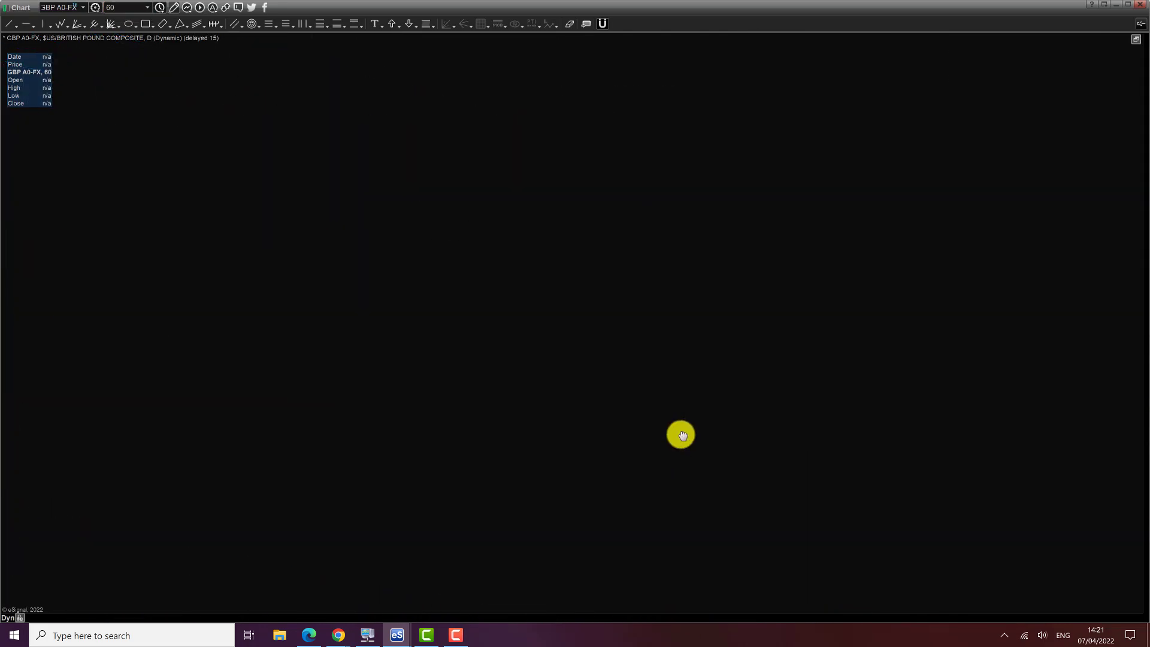
pyautogui.moveTo(457, 604); pyautogui.dragTo(657, 437)
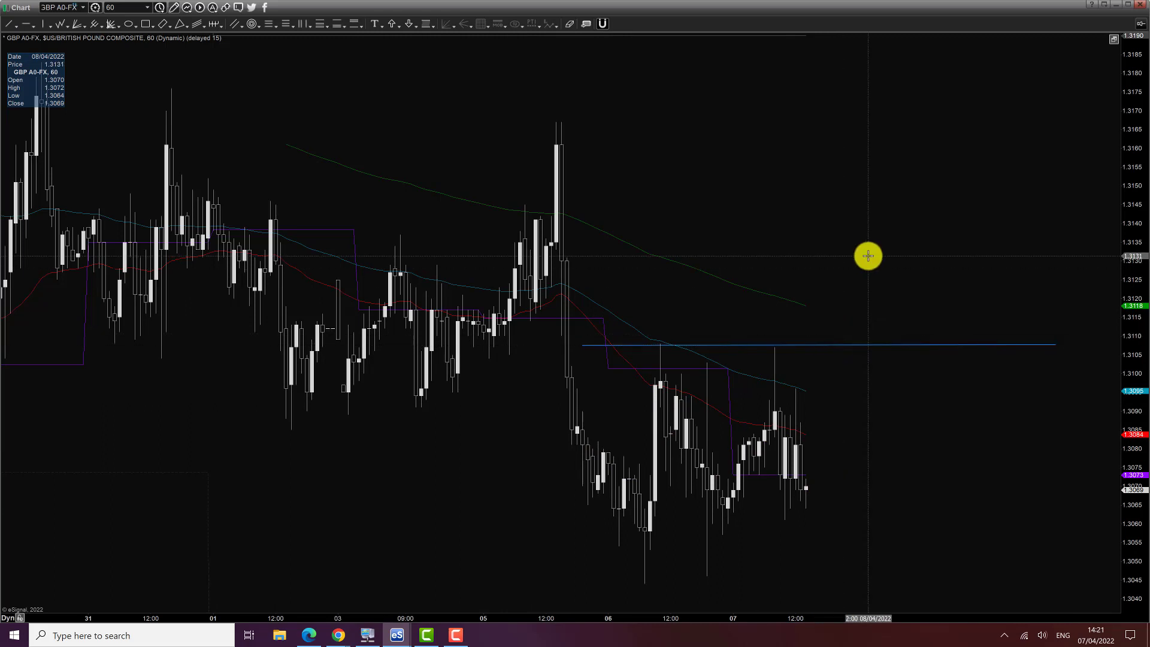
pyautogui.scroll(-3, 670, 592)
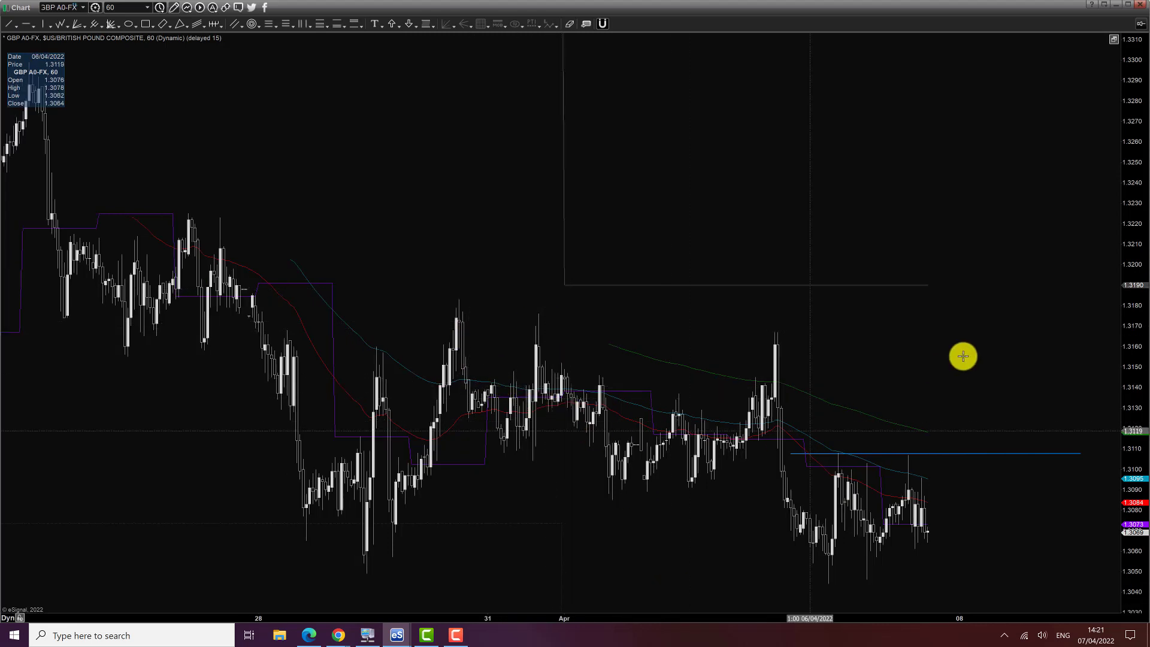
pyautogui.write('D')
pyautogui.press('Return')
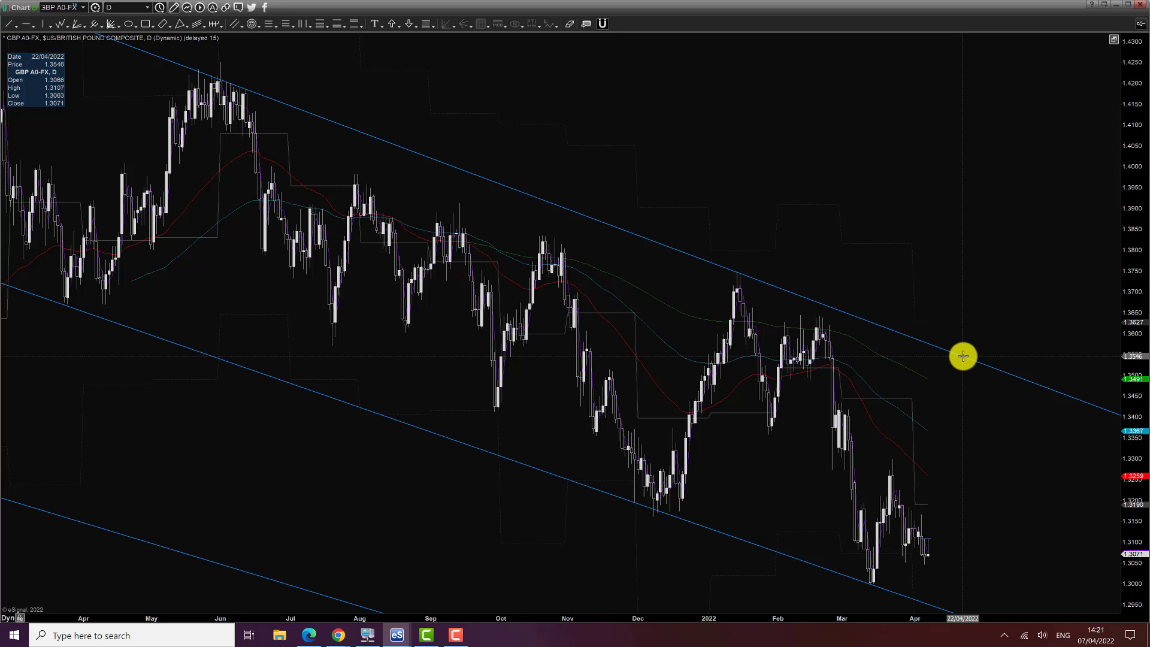
# - Zoom GBP daily to January–April, sketch a dip-then-rally projection, clear it, and pan back
pyautogui.moveTo(909, 618); pyautogui.dragTo(483, 617)
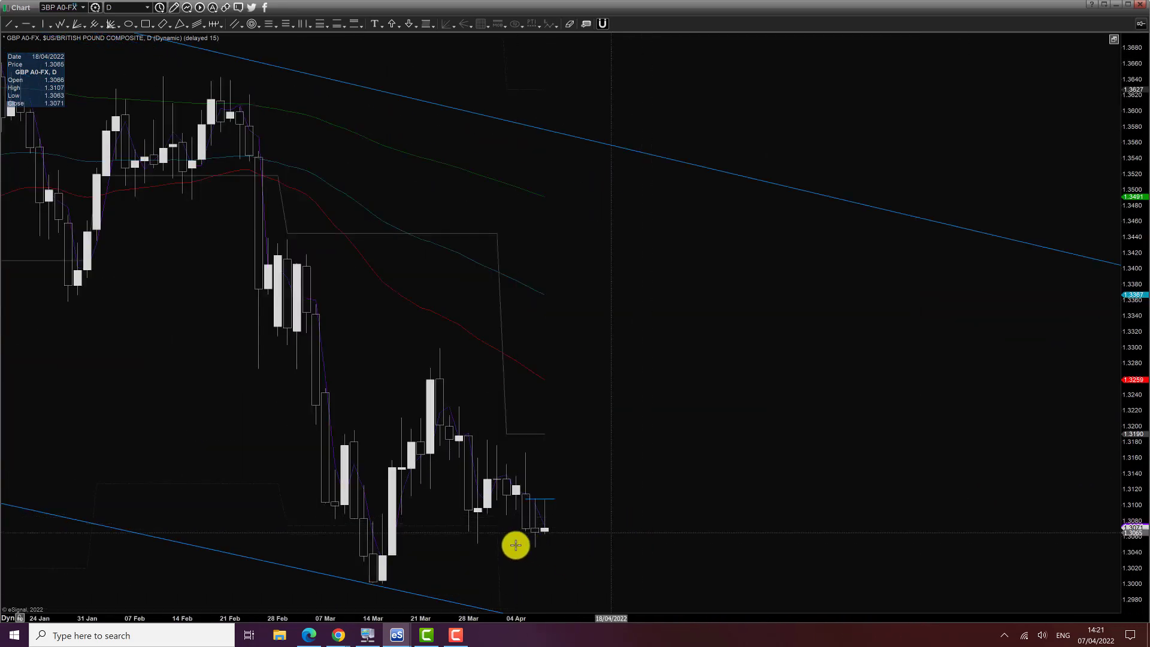
pyautogui.moveTo(552, 520); pyautogui.dragTo(550, 568)
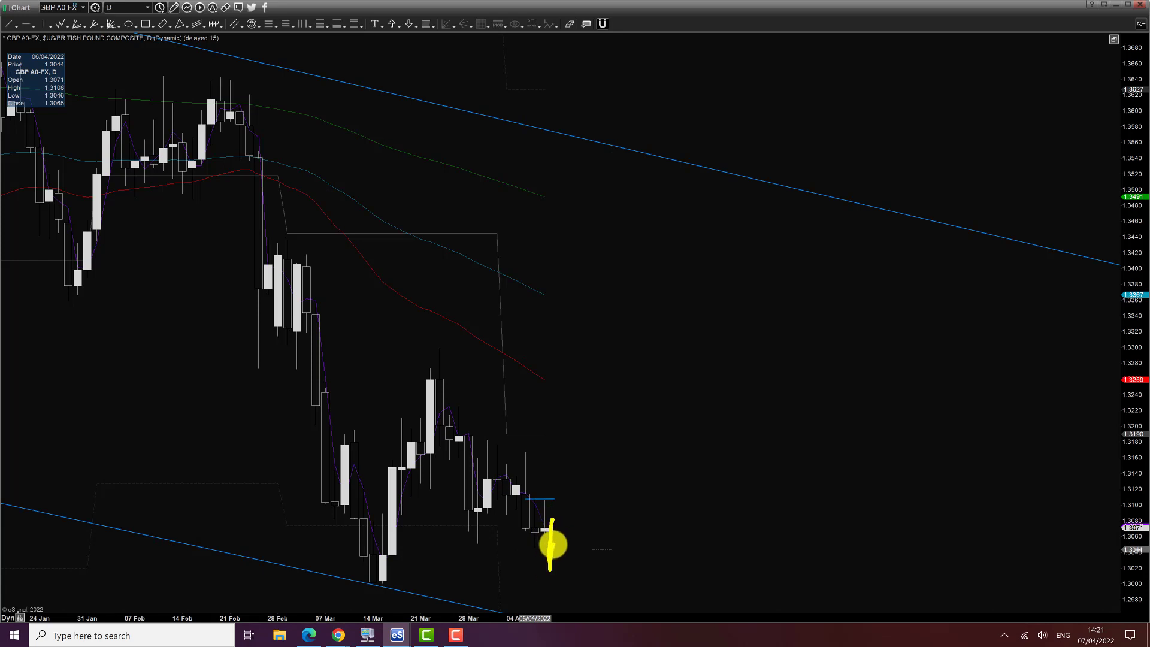
pyautogui.moveTo(552, 544); pyautogui.dragTo(614, 379)
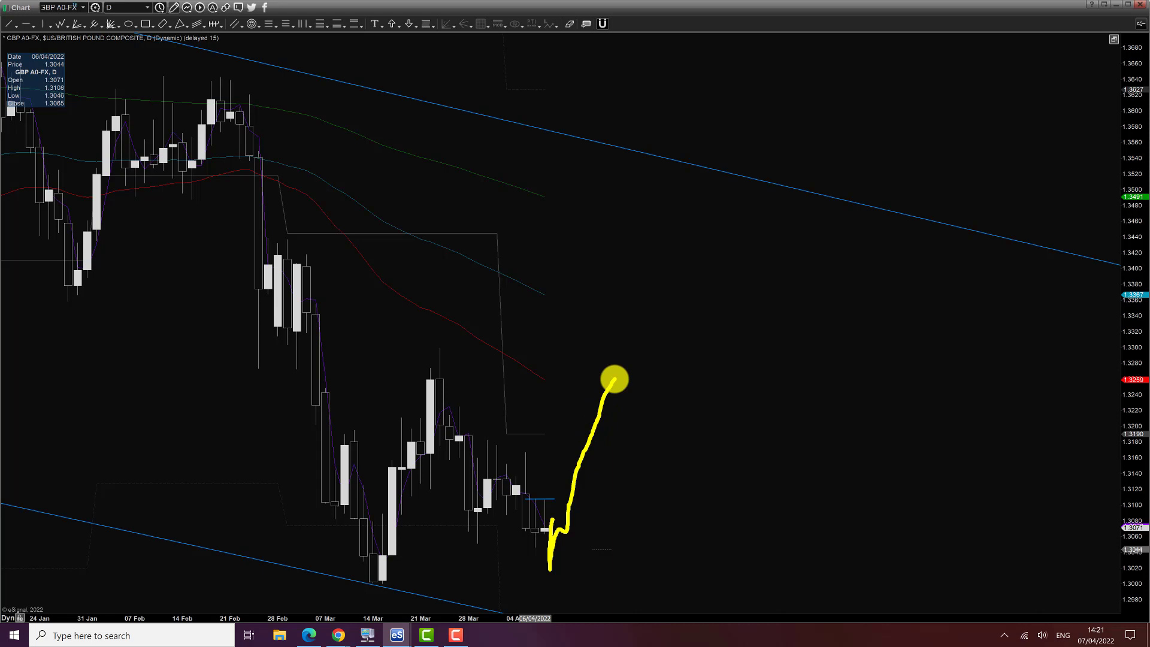
pyautogui.press('Escape')
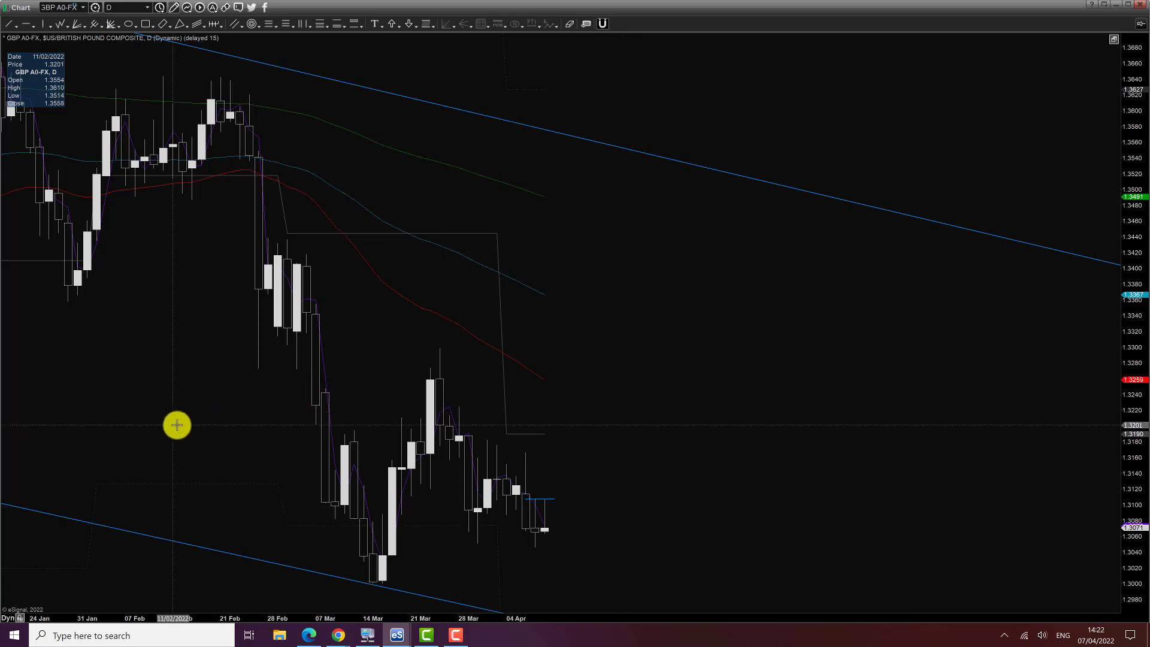
pyautogui.moveTo(177, 425); pyautogui.dragTo(232, 418)
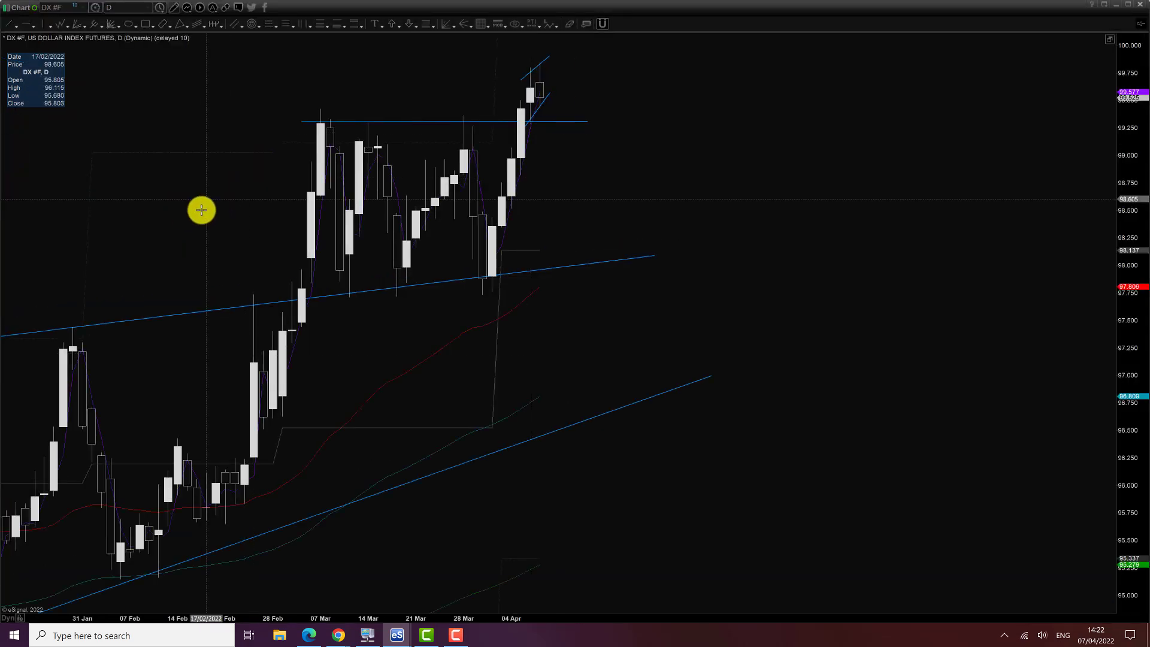
# - Pan the Dollar Index daily chart to earlier dates, then switch the symbol to ES #F
pyautogui.moveTo(218, 206); pyautogui.dragTo(384, 186)
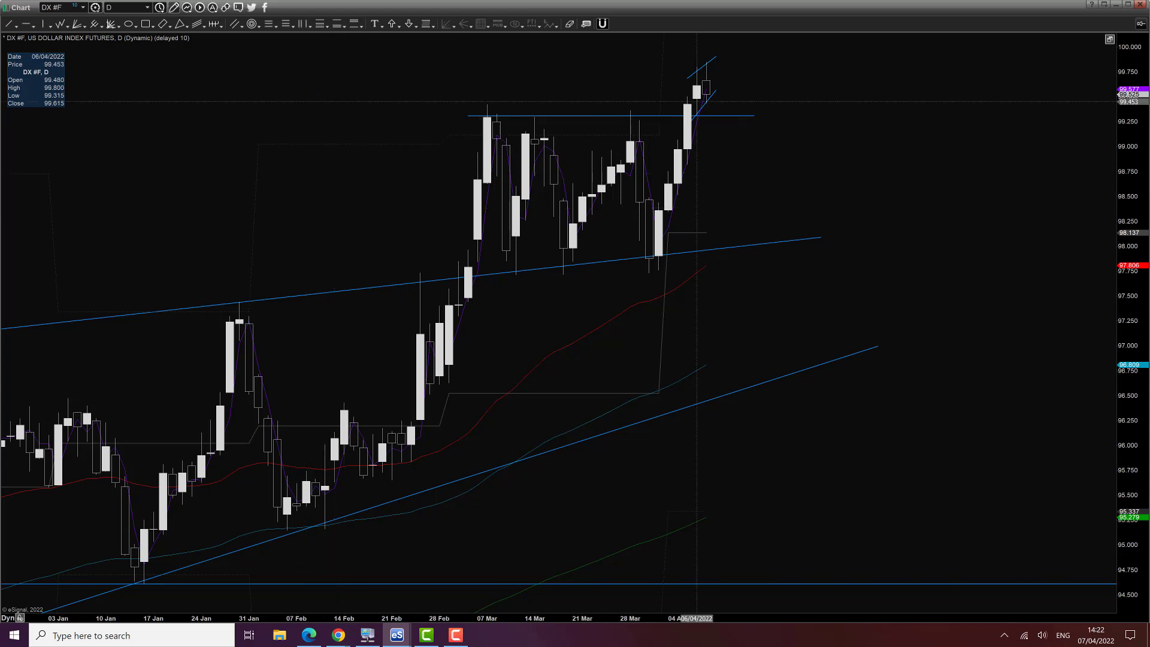
pyautogui.write('ES #F')
pyautogui.press('Return')
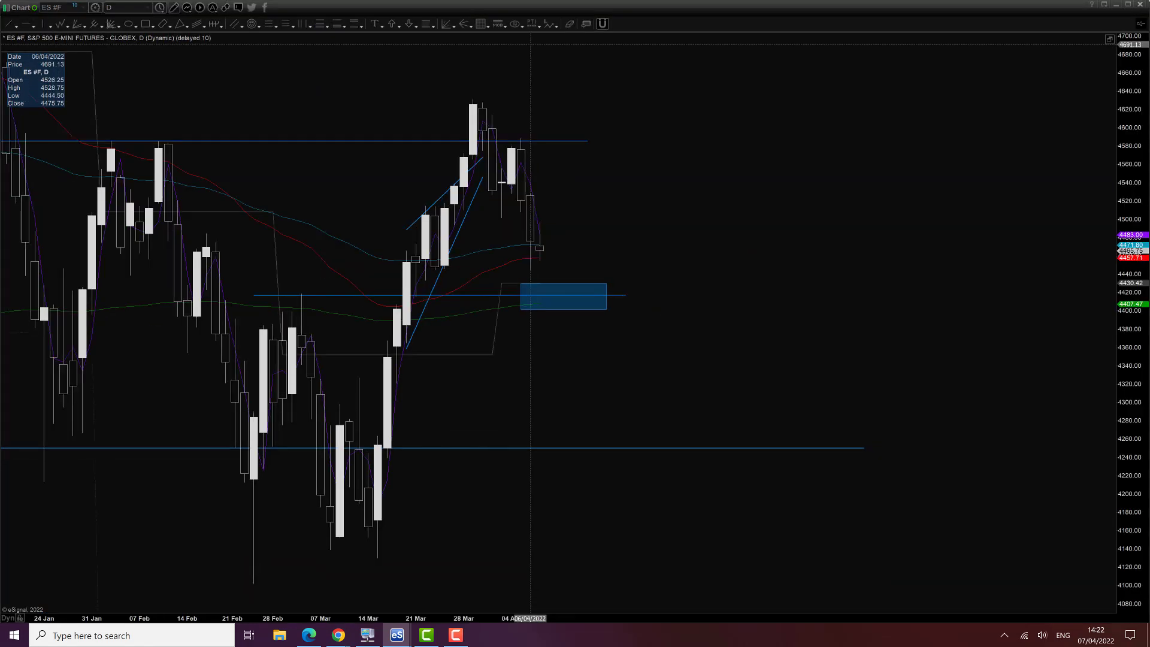
pyautogui.scroll(5, 615, 157)
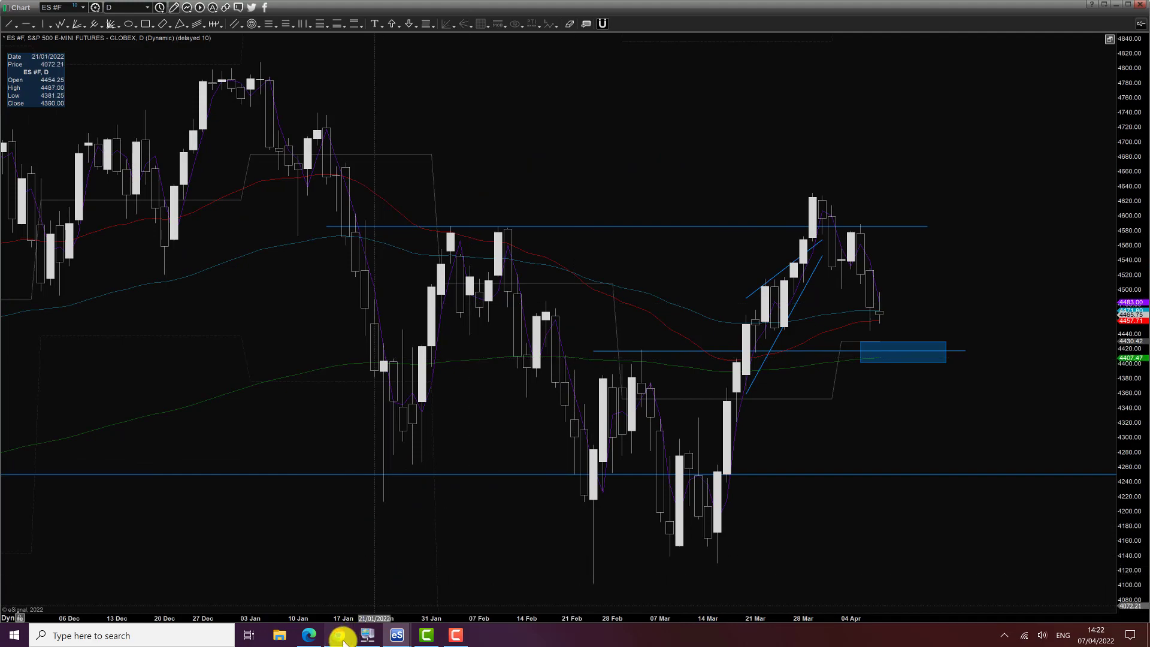
# - Bring the Presidential Cycles page forward, showing the S&P 500 mid-term election year chart
pyautogui.moveTo(348, 632)
pyautogui.click(390, 593)
pyautogui.scroll(15, 316, 380)
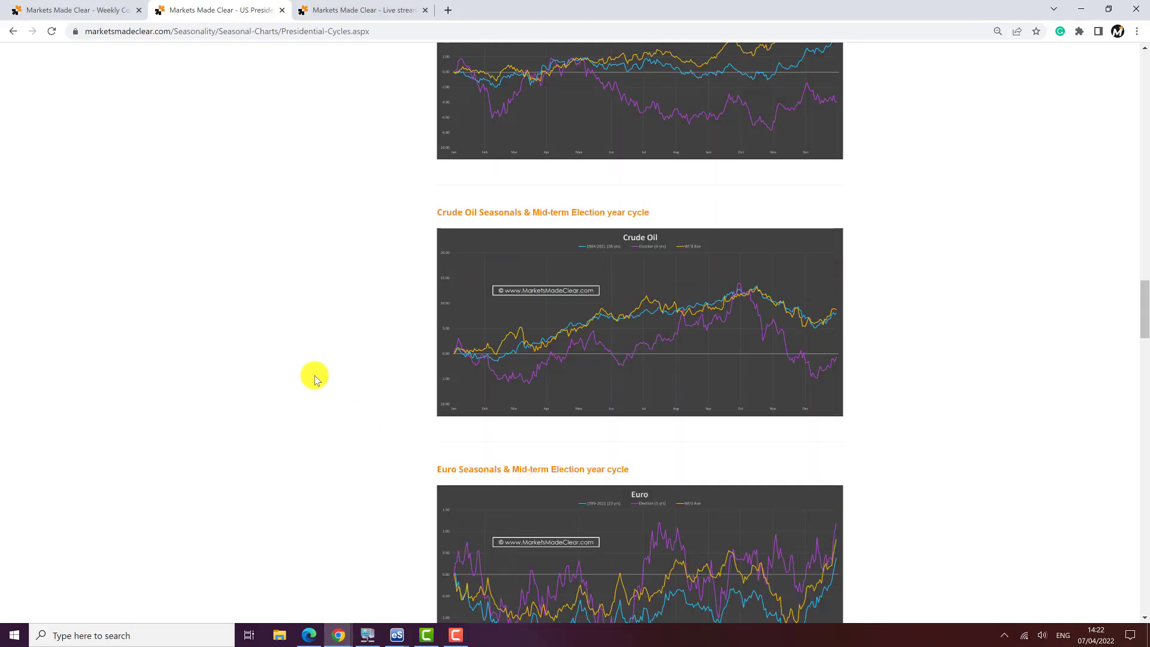
pyautogui.scroll(17, 316, 380)
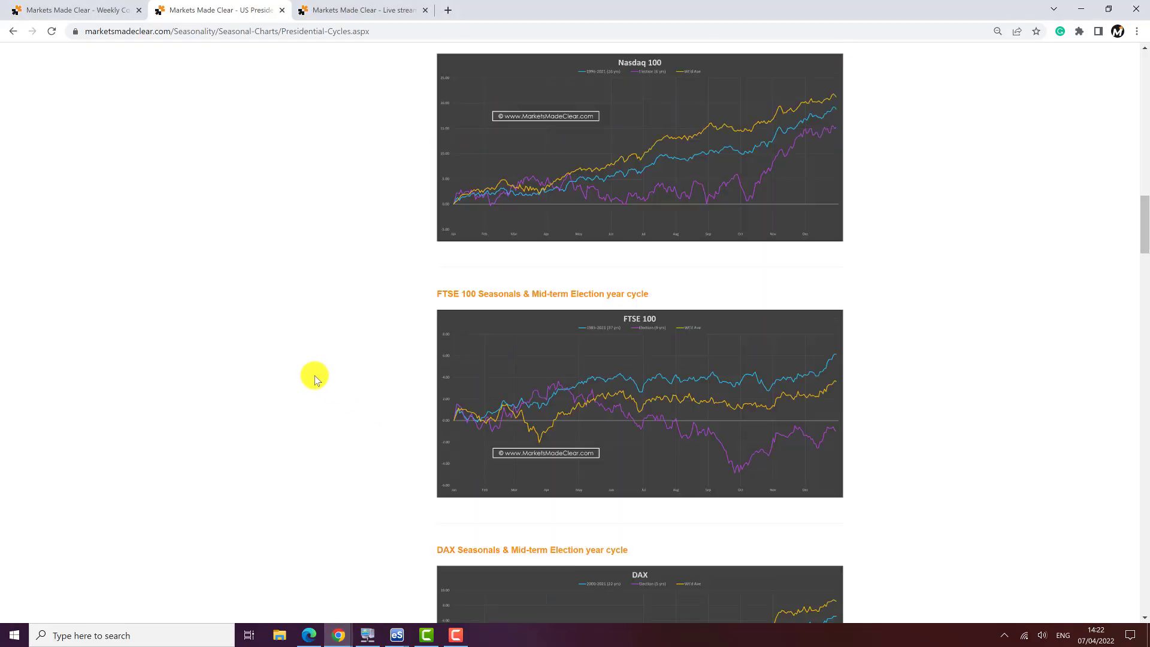
pyautogui.scroll(5, 316, 378)
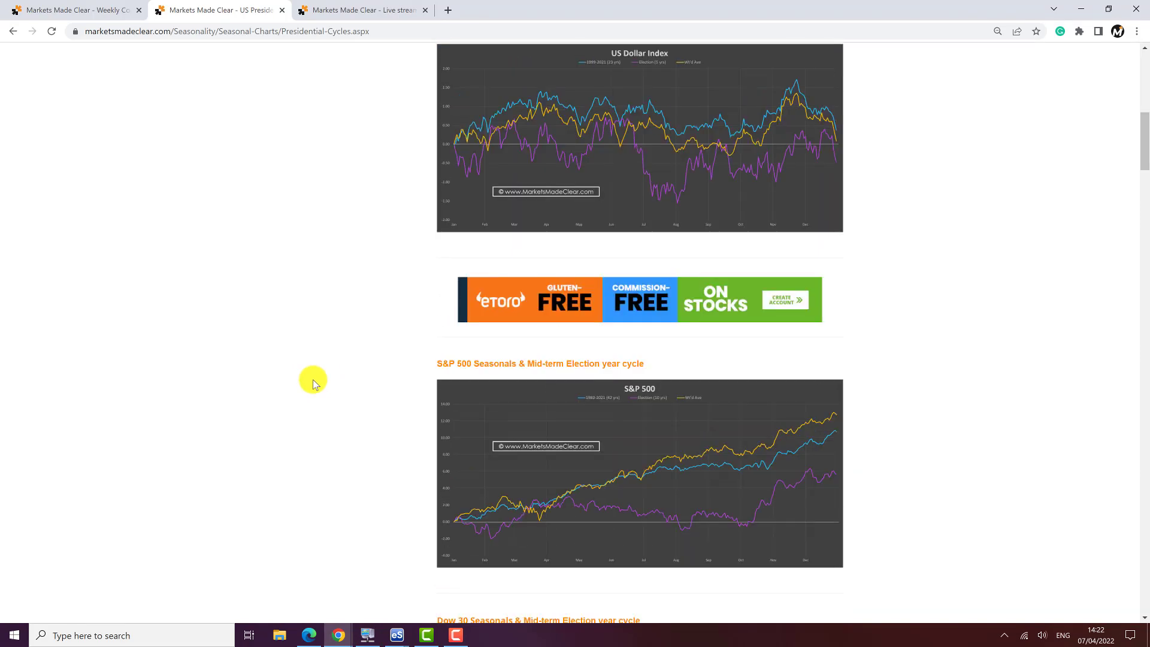
pyautogui.keyDown('ctrl'); pyautogui.scroll(1, 314, 382); pyautogui.keyUp('ctrl')
pyautogui.scroll(-5, 311, 380)
pyautogui.keyDown('ctrl'); pyautogui.scroll(1, 312, 379); pyautogui.keyUp('ctrl')
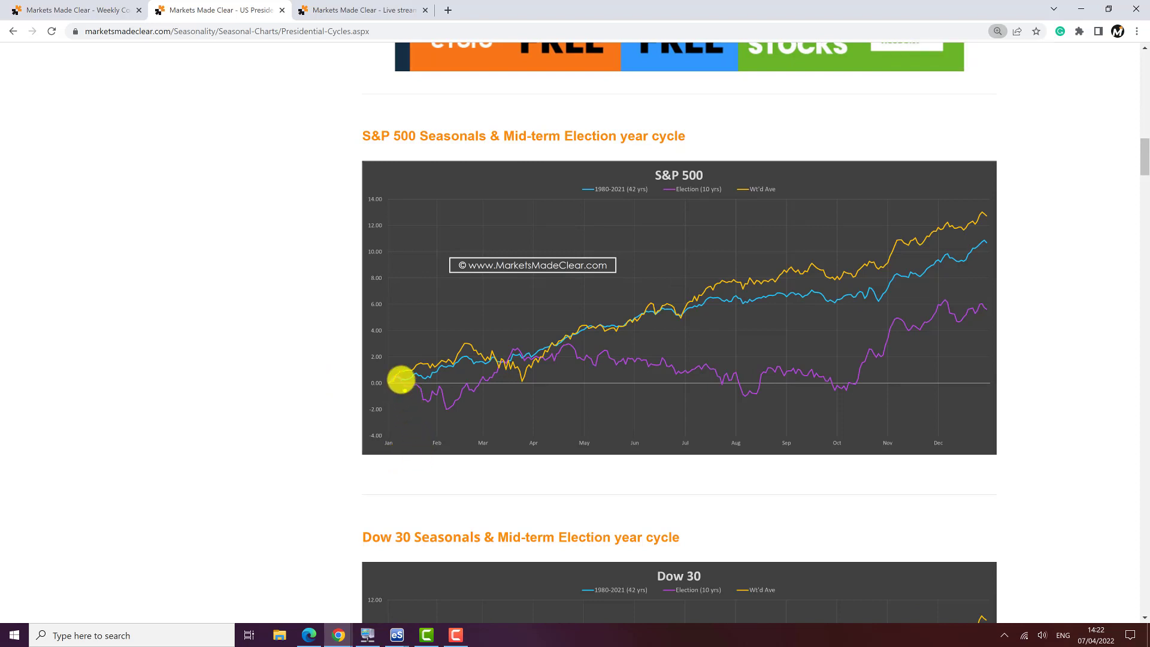
# - Circle the January–February dip and sketch the rise toward May, then clear them
pyautogui.moveTo(401, 380)
pyautogui.mouseDown()
pyautogui.moveTo(437, 416)
pyautogui.moveTo(400, 369)
pyautogui.moveTo(475, 379)
pyautogui.moveTo(478, 393)
pyautogui.moveTo(509, 361)
pyautogui.mouseUp()
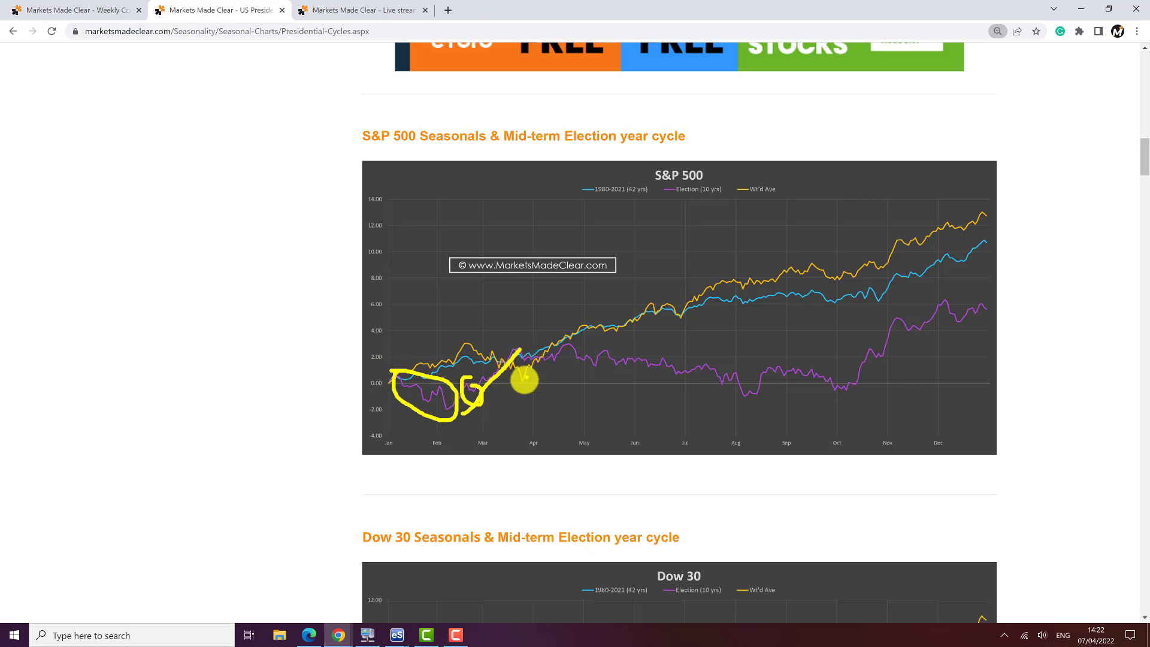
pyautogui.moveTo(541, 358); pyautogui.dragTo(583, 330)
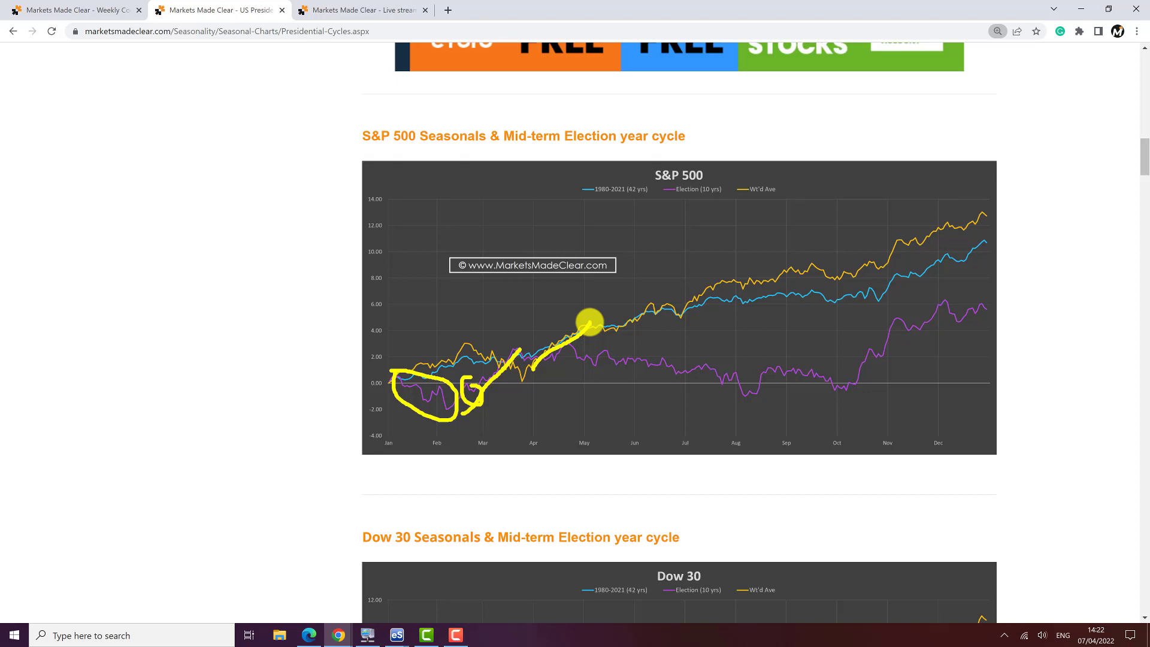
pyautogui.press('Escape')
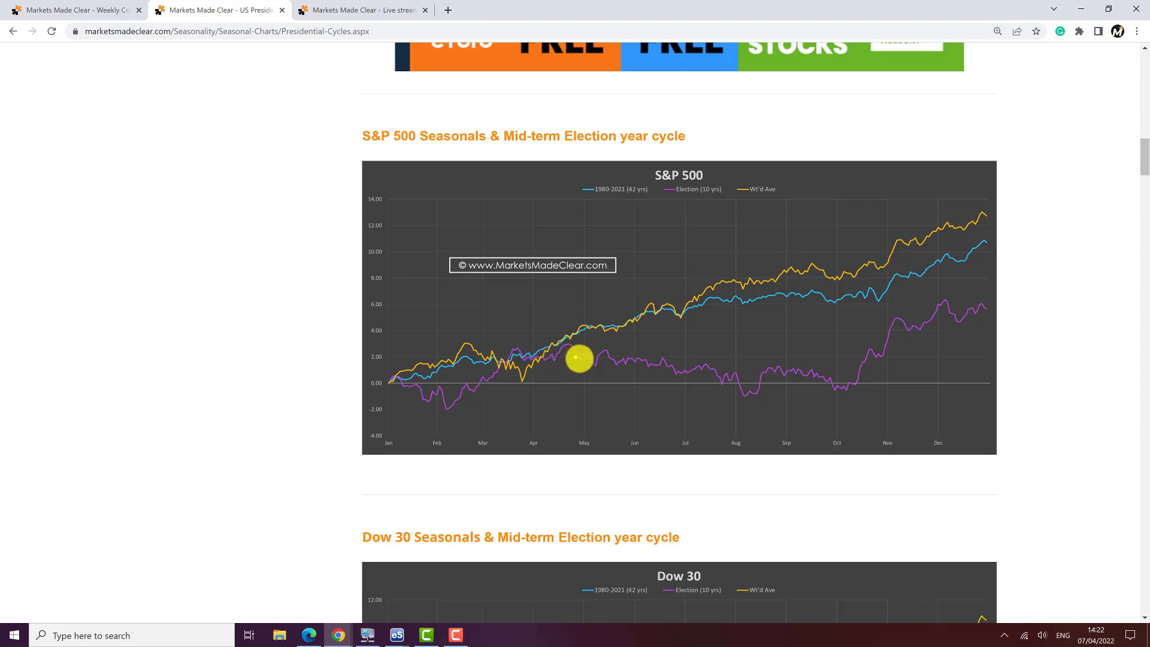
# - Sketch the June–August dip and October–December rally, circle the April–May rise, then erase all
pyautogui.moveTo(621, 353); pyautogui.dragTo(744, 392)
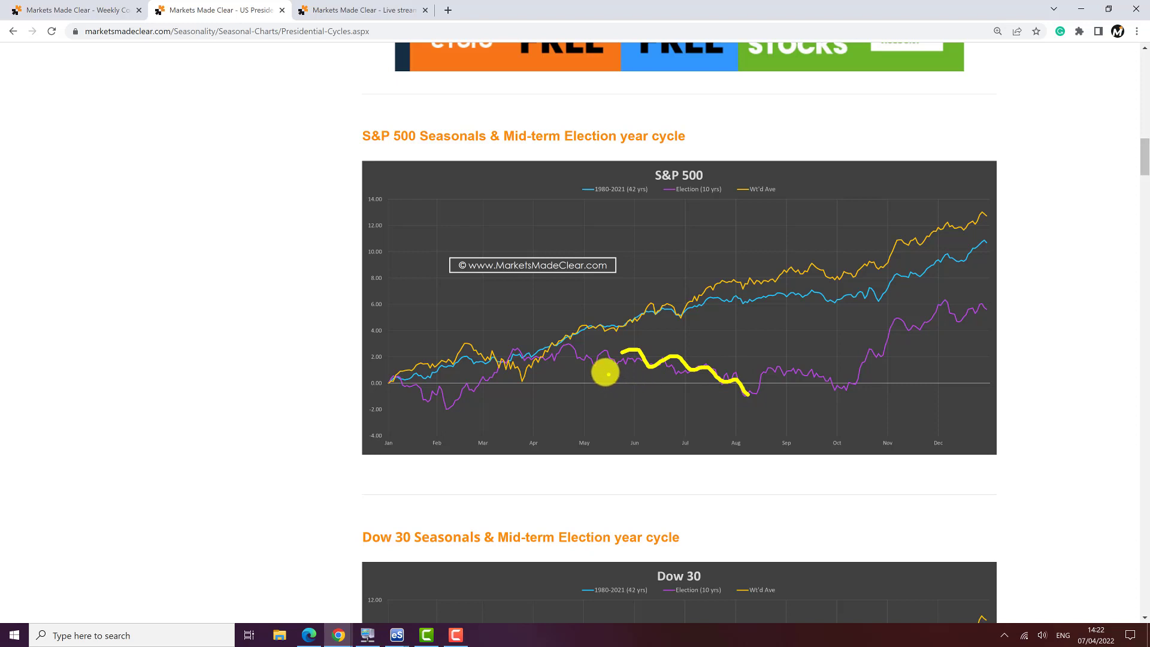
pyautogui.moveTo(594, 357)
pyautogui.mouseDown()
pyautogui.moveTo(744, 374)
pyautogui.moveTo(770, 399)
pyautogui.mouseUp()
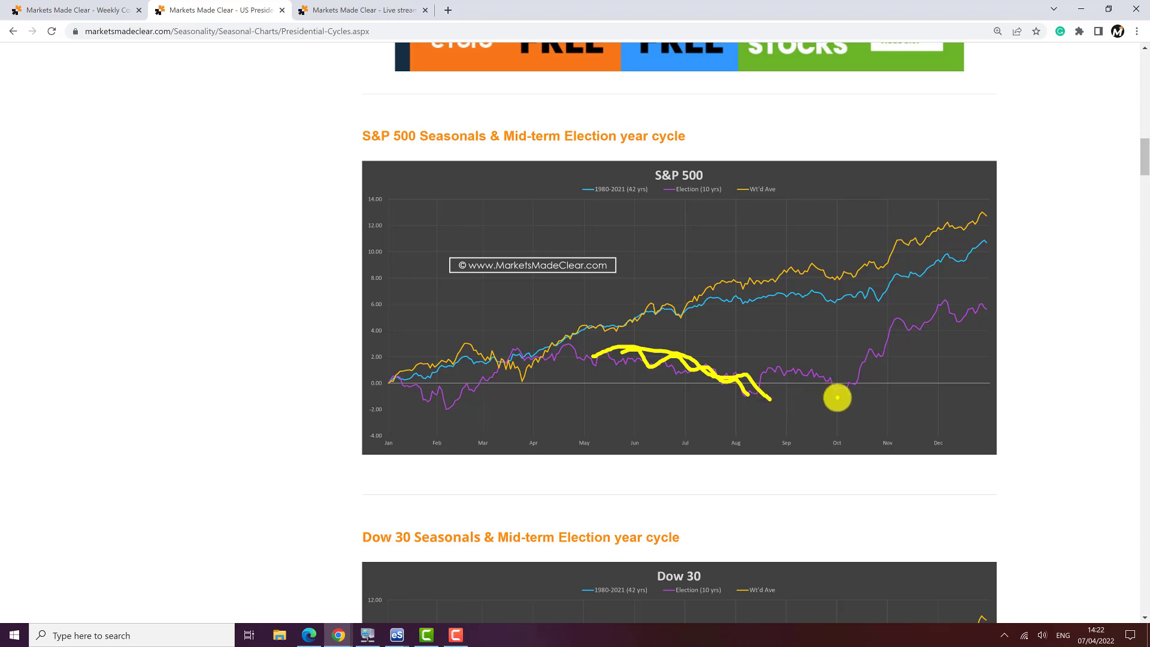
pyautogui.moveTo(832, 399); pyautogui.dragTo(1007, 290)
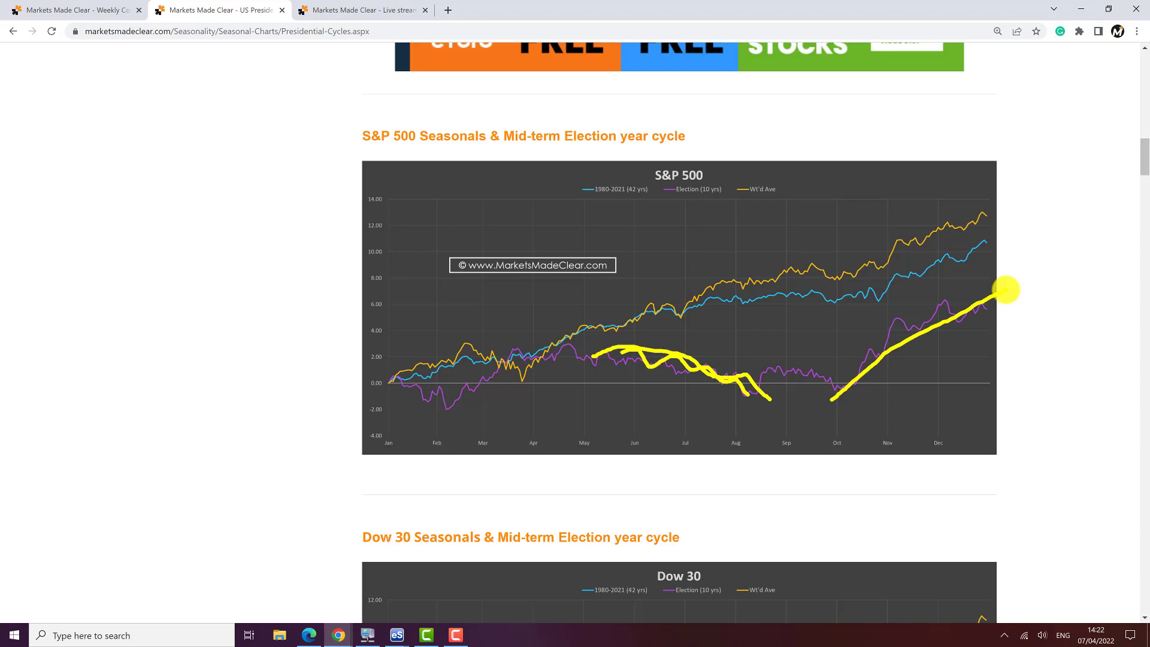
pyautogui.press('Escape')
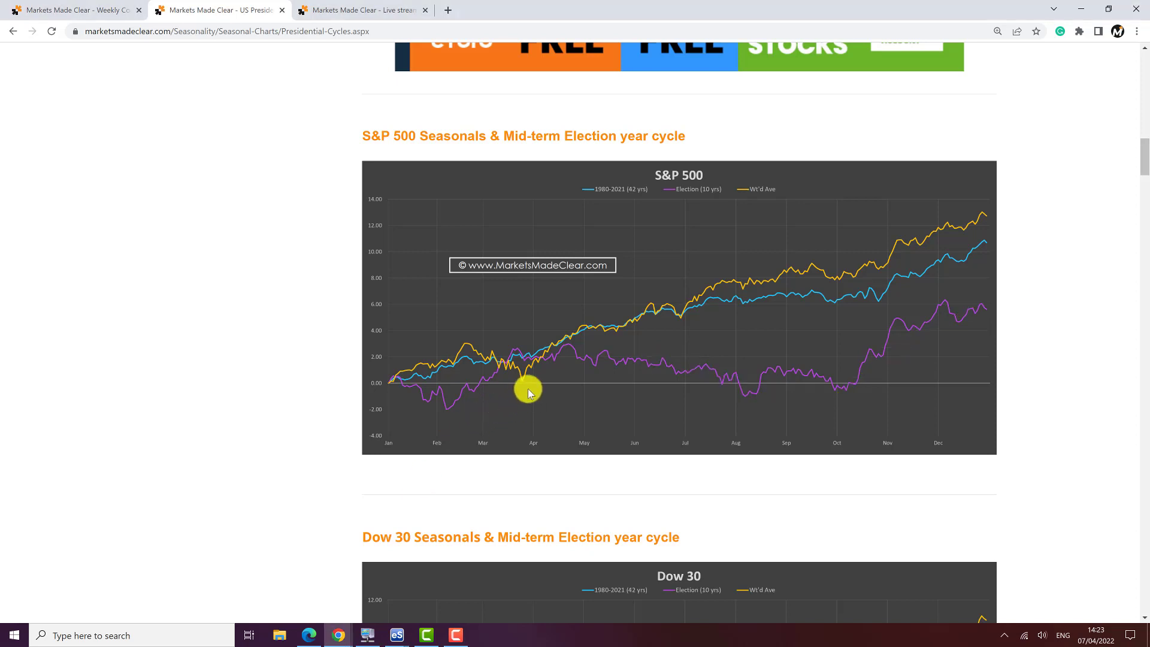
pyautogui.moveTo(539, 360)
pyautogui.mouseDown()
pyautogui.moveTo(587, 329)
pyautogui.moveTo(572, 324)
pyautogui.moveTo(545, 362)
pyautogui.mouseUp()
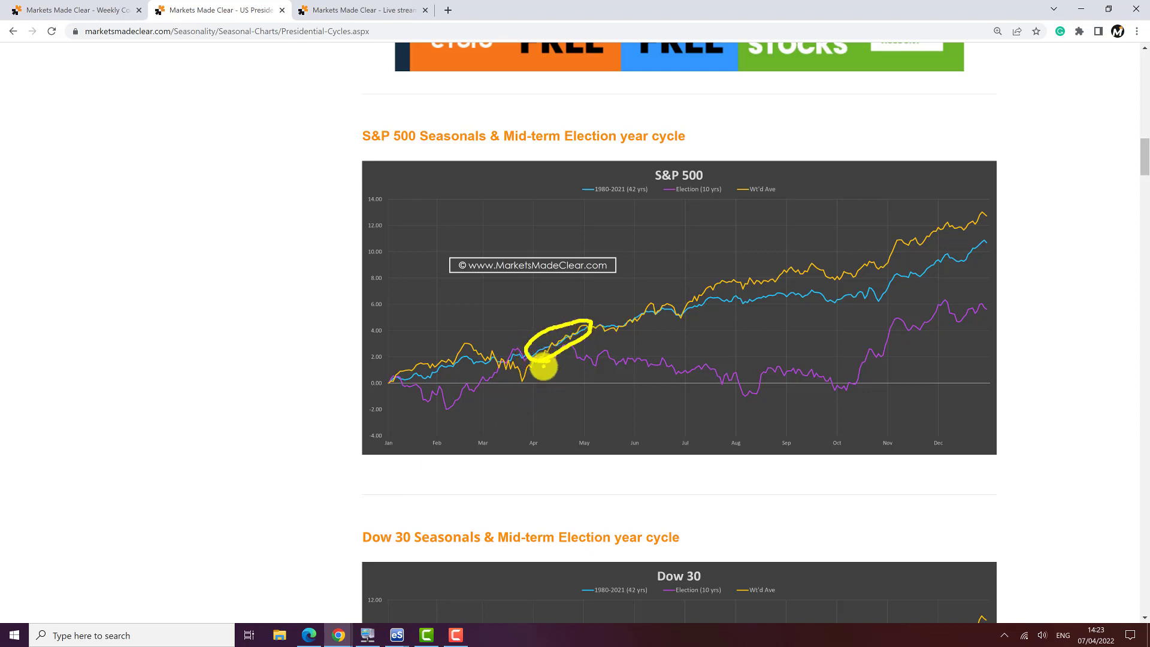
pyautogui.press('Escape')
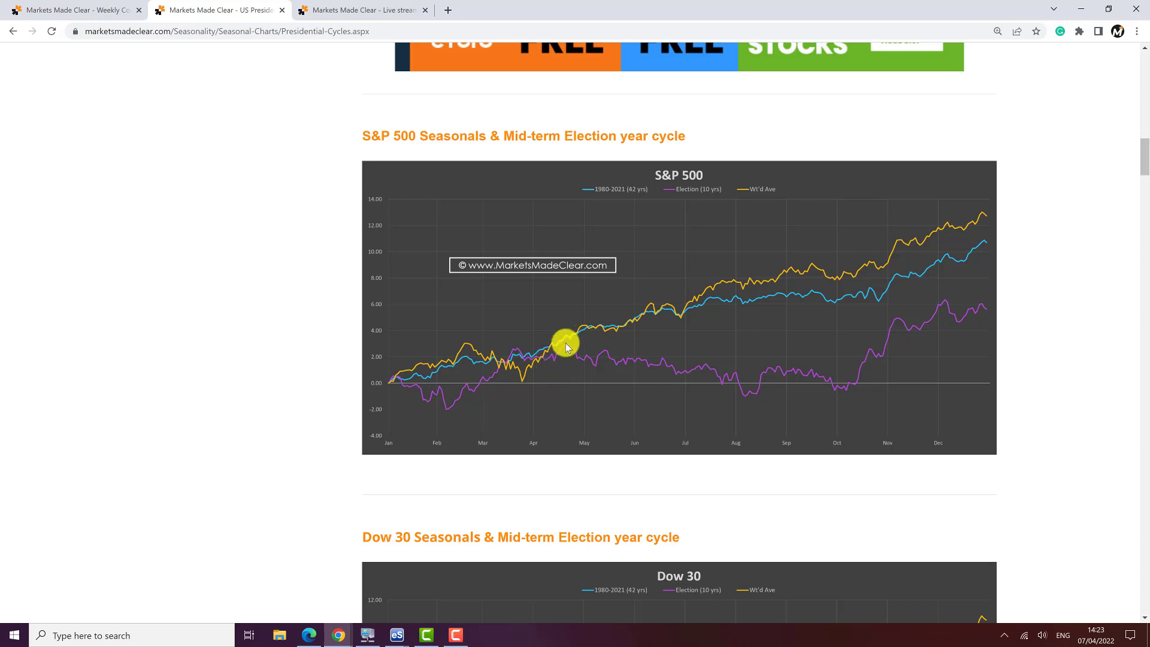
# - Bring up the ES #F chart, sketch the late-March pullback and projected rally, then clear
pyautogui.click(396, 633)
pyautogui.click(451, 596)
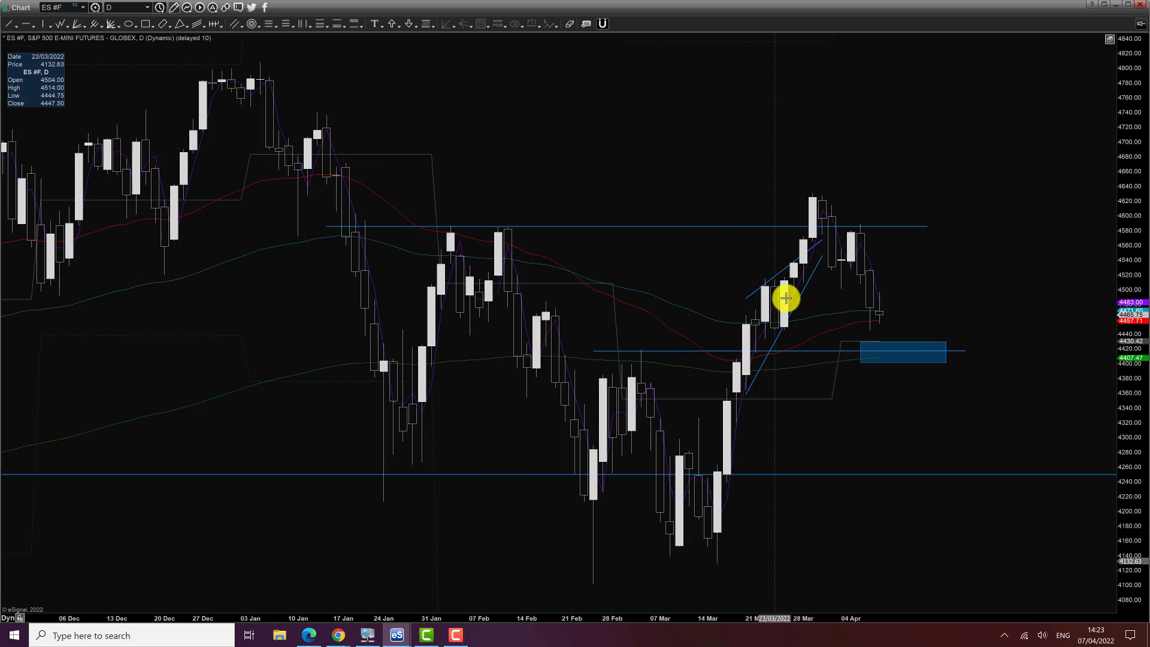
pyautogui.moveTo(834, 191)
pyautogui.mouseDown()
pyautogui.moveTo(844, 258)
pyautogui.moveTo(856, 226)
pyautogui.moveTo(880, 312)
pyautogui.mouseUp()
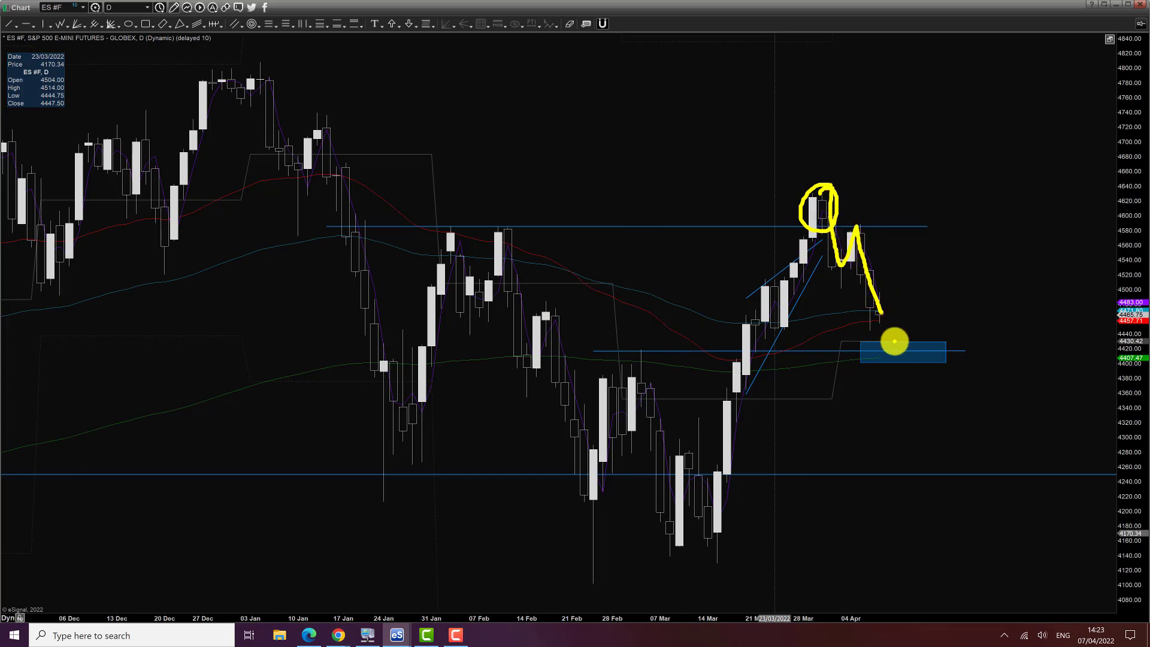
pyautogui.moveTo(879, 313)
pyautogui.mouseDown()
pyautogui.moveTo(949, 245)
pyautogui.moveTo(999, 144)
pyautogui.mouseUp()
pyautogui.press('Escape')
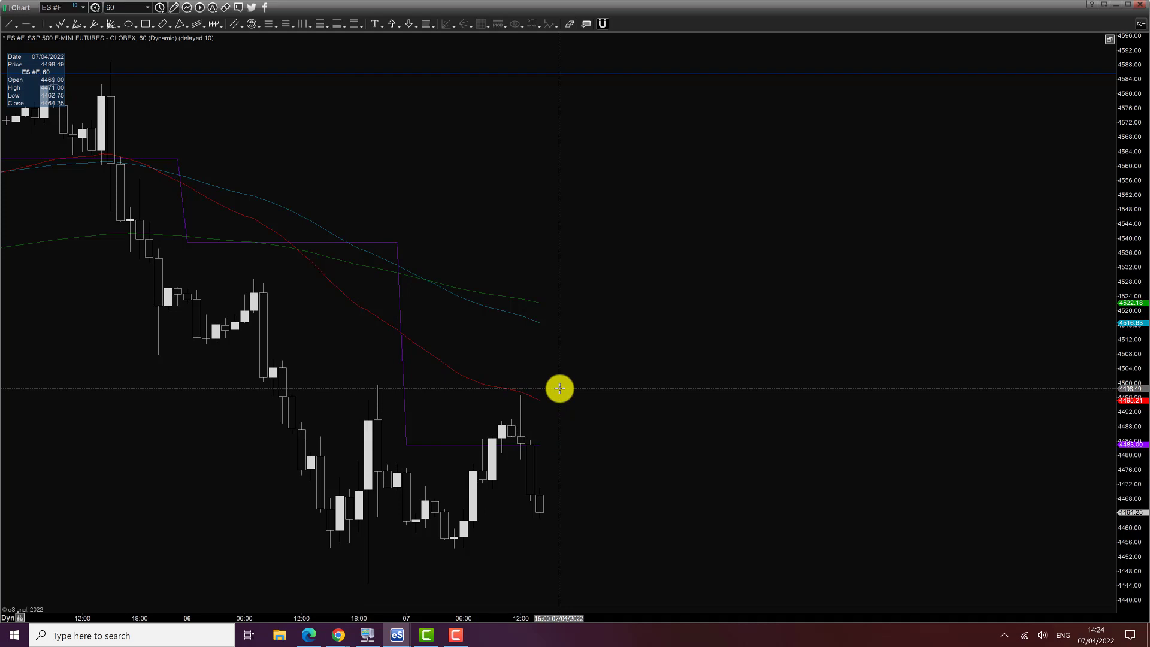
# - Switch ES #F from hourly to daily bars and pan back to show December onward
pyautogui.moveTo(567, 388); pyautogui.dragTo(608, 387)
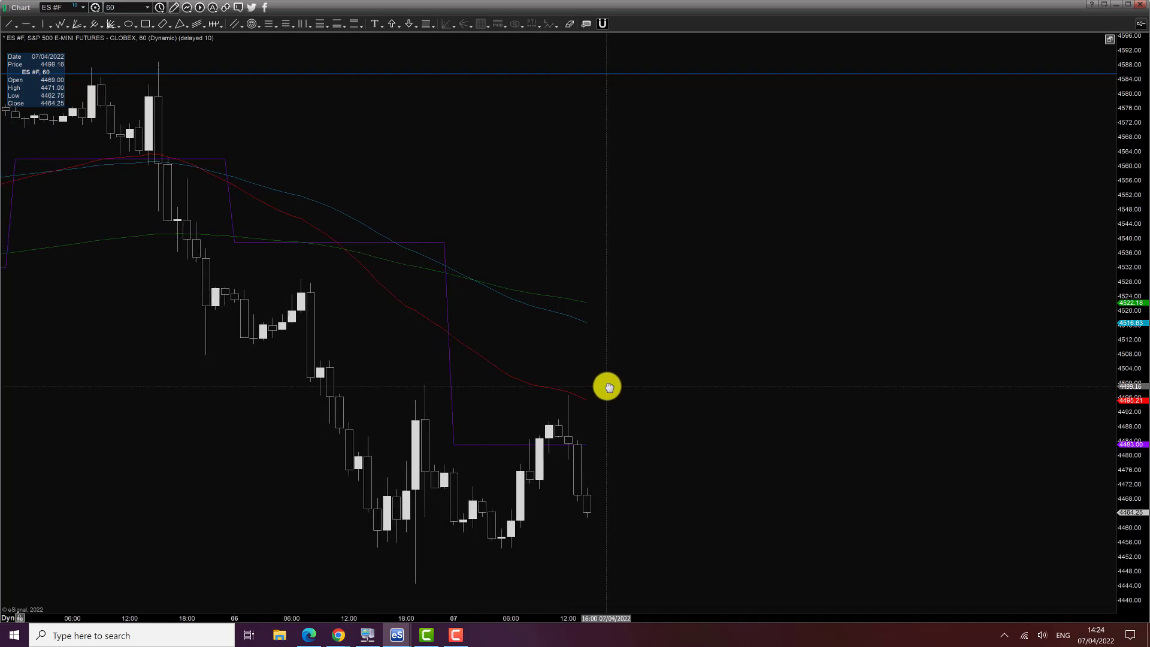
pyautogui.write('D')
pyautogui.press('Return')
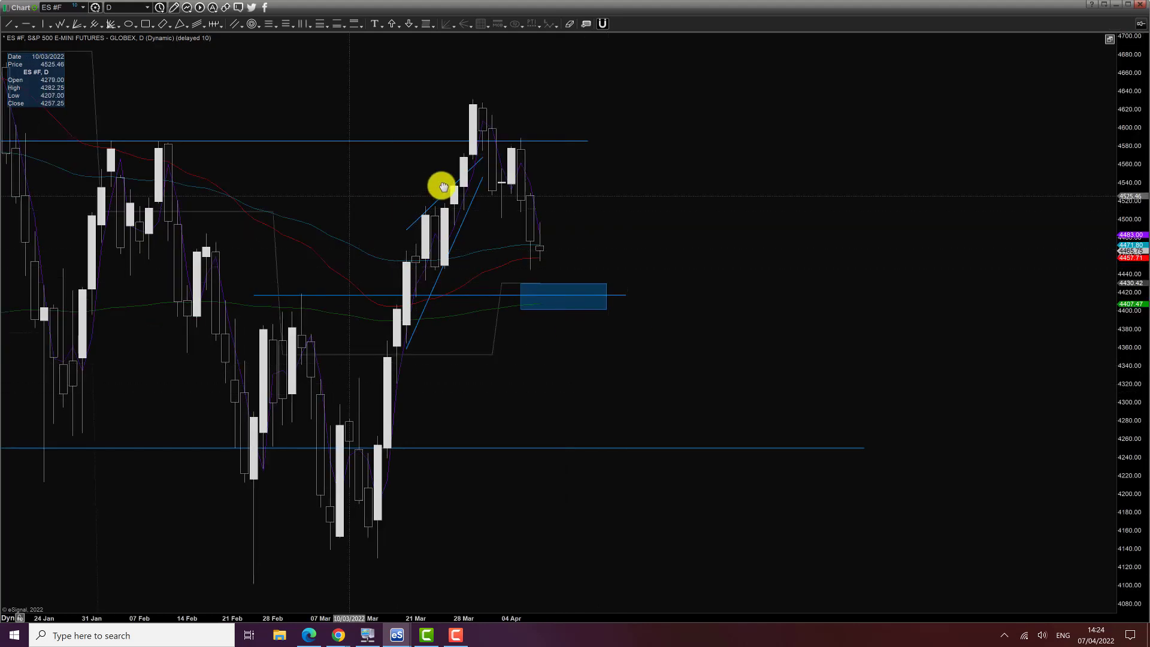
pyautogui.moveTo(449, 185); pyautogui.dragTo(576, 181)
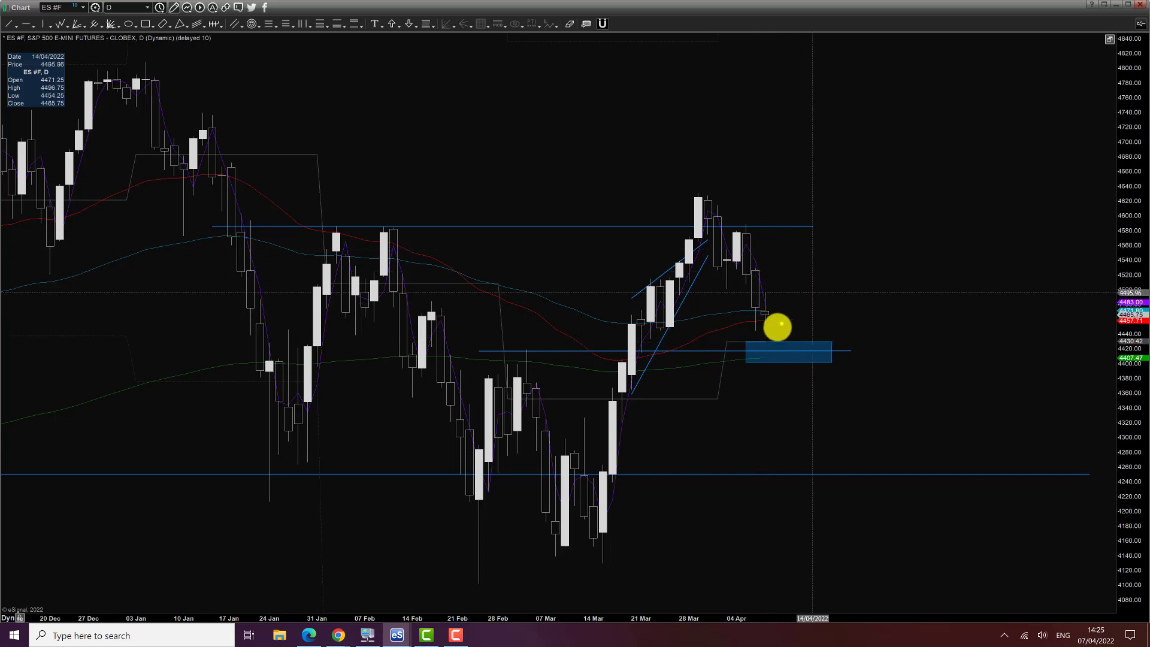
pyautogui.moveTo(769, 296)
pyautogui.mouseDown()
pyautogui.moveTo(769, 345)
pyautogui.moveTo(782, 309)
pyautogui.moveTo(793, 341)
pyautogui.moveTo(813, 320)
pyautogui.moveTo(823, 357)
pyautogui.moveTo(947, 129)
pyautogui.mouseUp()
pyautogui.moveTo(69, 69); pyautogui.dragTo(719, 91)
pyautogui.moveTo(827, 90); pyautogui.dragTo(1072, 95)
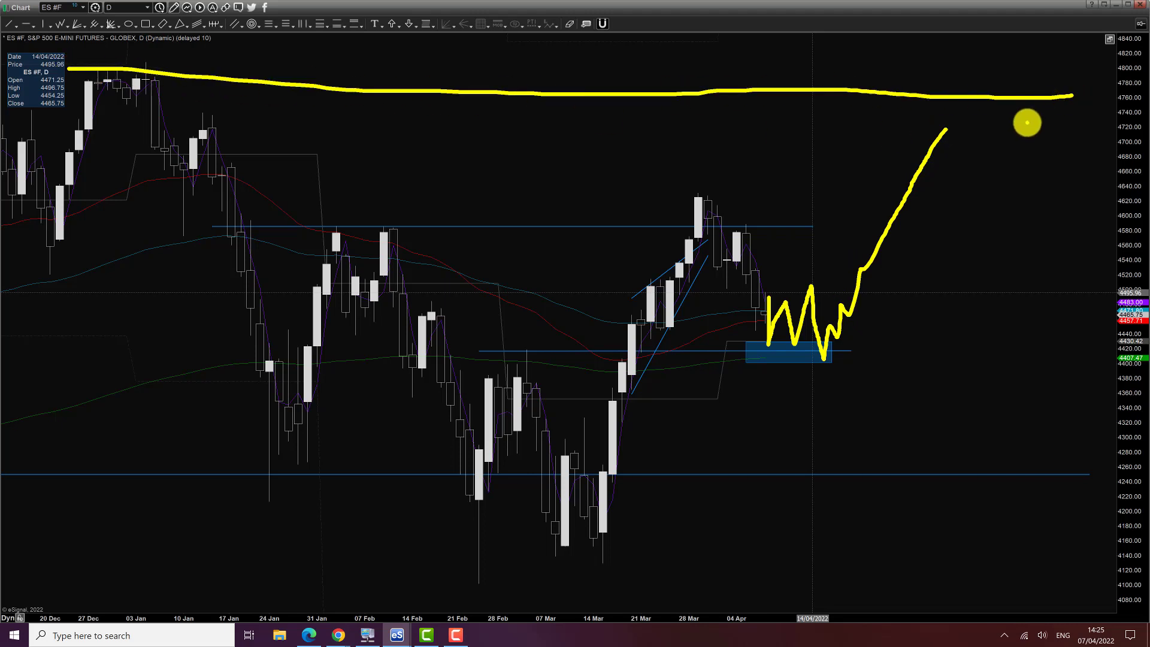
pyautogui.moveTo(958, 148)
pyautogui.mouseDown()
pyautogui.moveTo(956, 190)
pyautogui.moveTo(960, 146)
pyautogui.mouseUp()
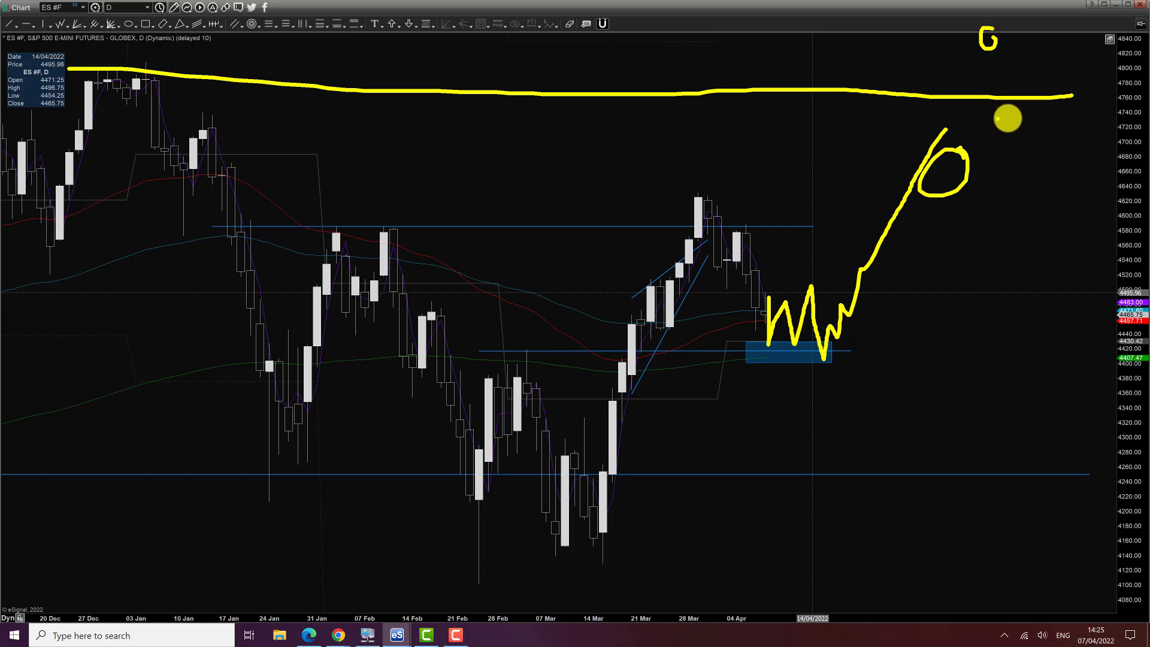
pyautogui.moveTo(996, 119)
pyautogui.mouseDown()
pyautogui.moveTo(1098, 207)
pyautogui.moveTo(1144, 411)
pyautogui.moveTo(1146, 430)
pyautogui.moveTo(1130, 437)
pyautogui.mouseUp()
pyautogui.press('Escape')
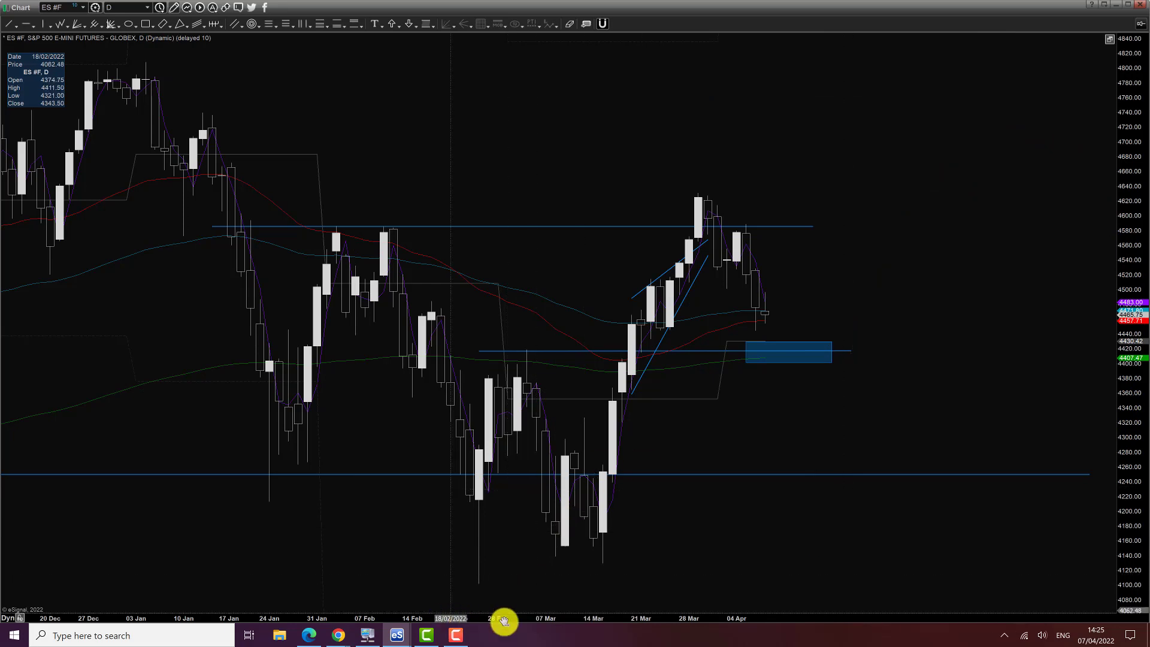
# - Zoom ES #F out to multi-year back to 2019, then zoom in to November–April
pyautogui.moveTo(569, 618); pyautogui.dragTo(853, 288)
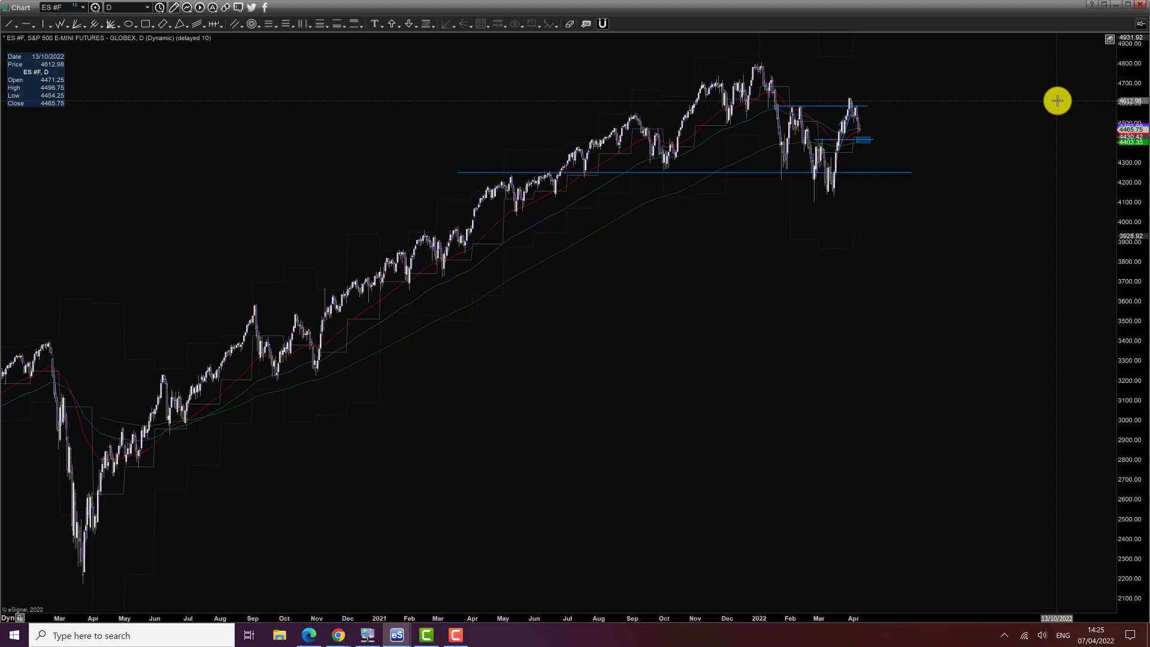
pyautogui.moveTo(654, 457); pyautogui.dragTo(873, 441)
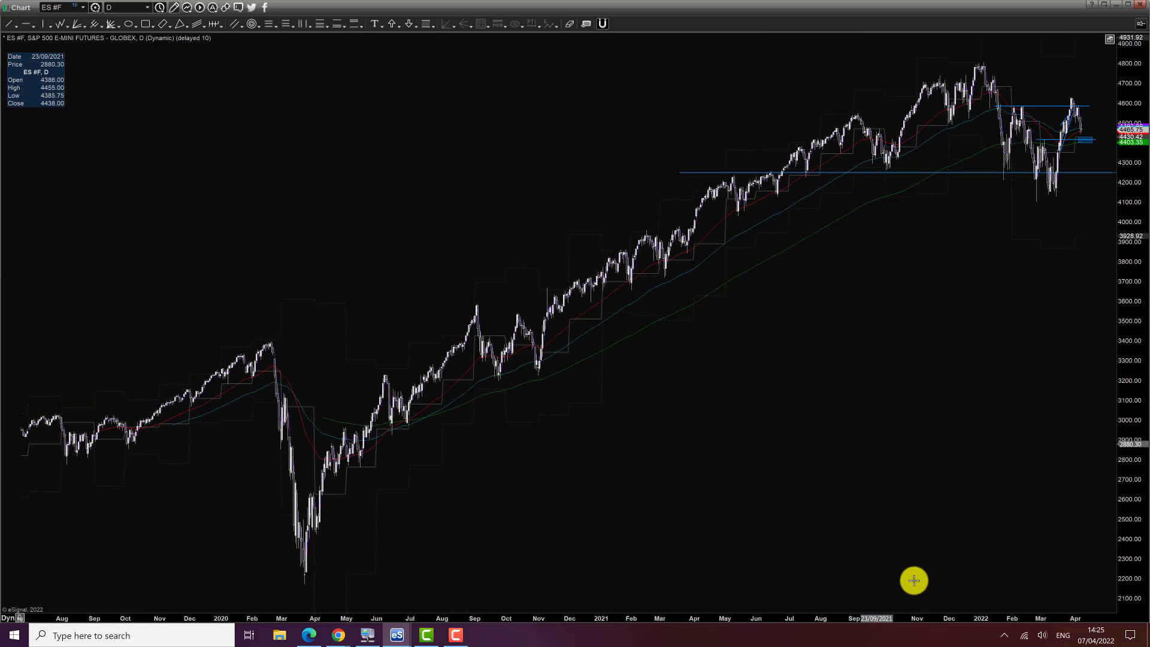
pyautogui.moveTo(919, 617); pyautogui.dragTo(206, 565)
pyautogui.scroll(-5, 370, 377)
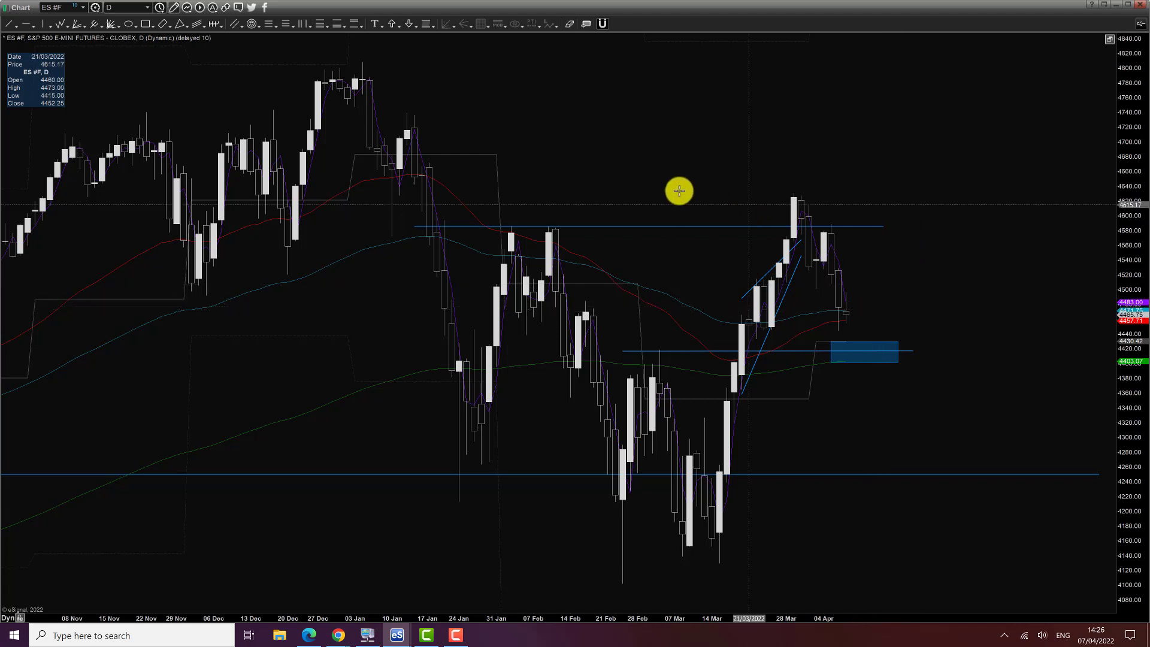
pyautogui.scroll(2, 695, 189)
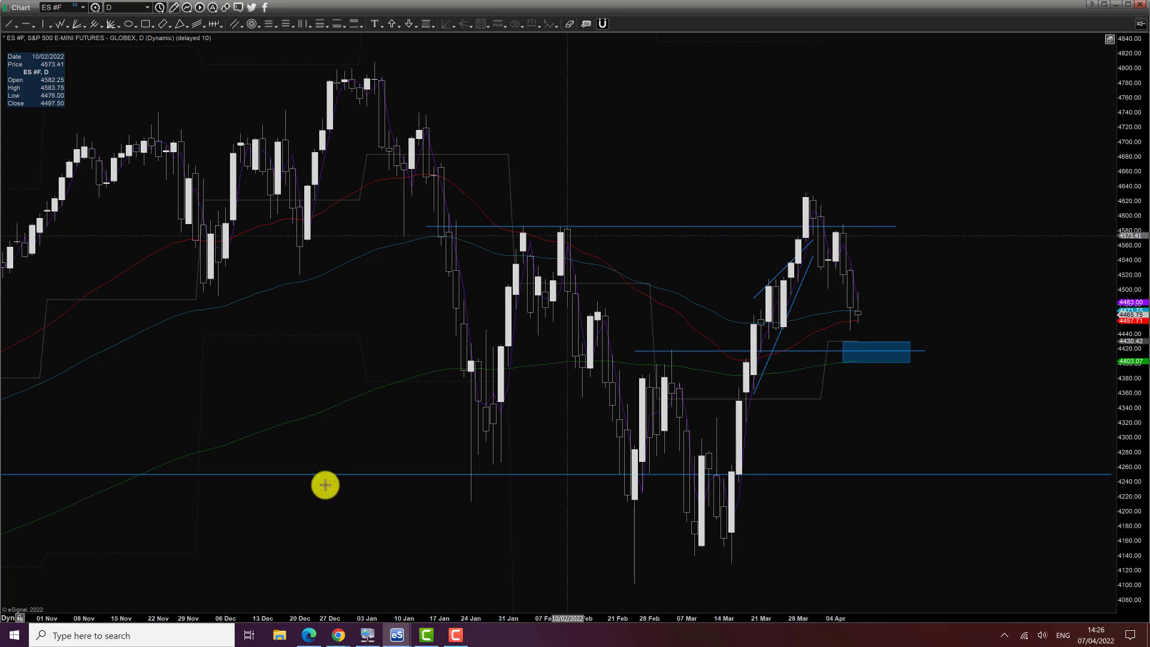
# - Bring the live stream browser page to the front and zoom it out
pyautogui.click(339, 636)
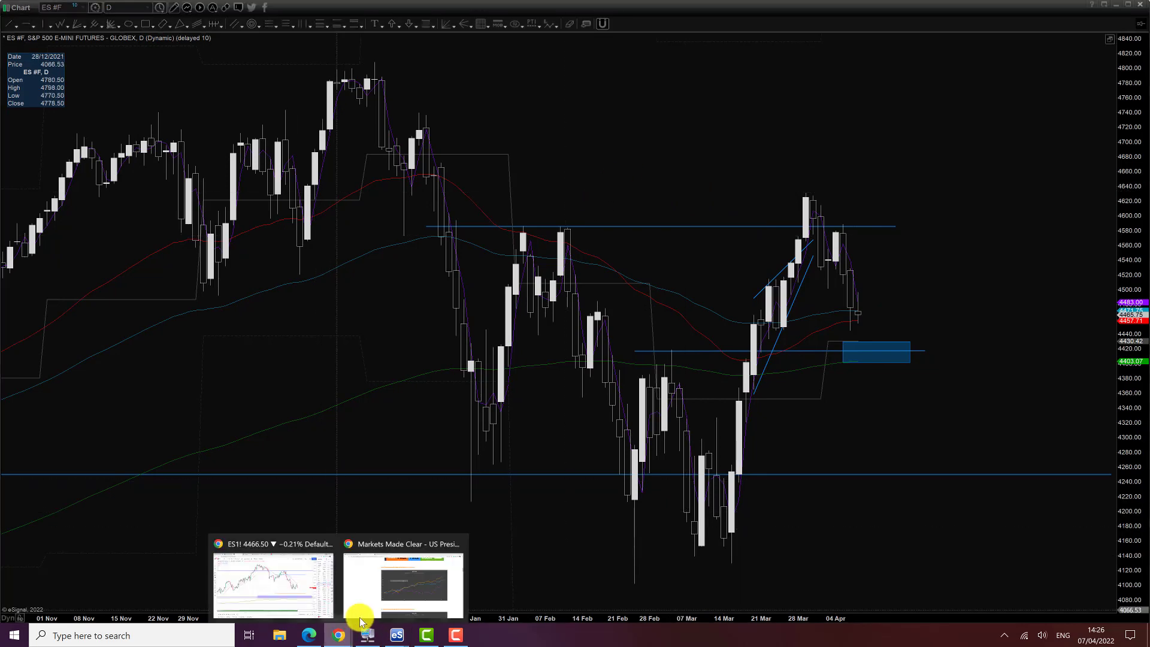
pyautogui.click(383, 599)
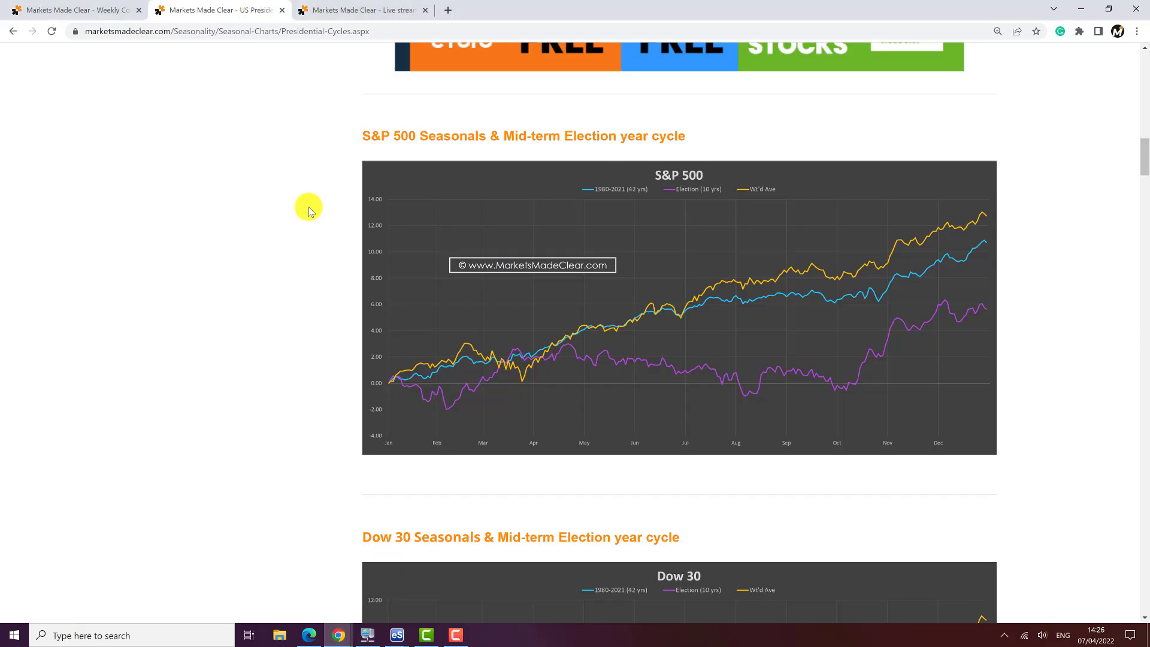
pyautogui.click(351, 18)
pyautogui.scroll(-2, 97, 301)
pyautogui.hotkey('ctrl', '-')
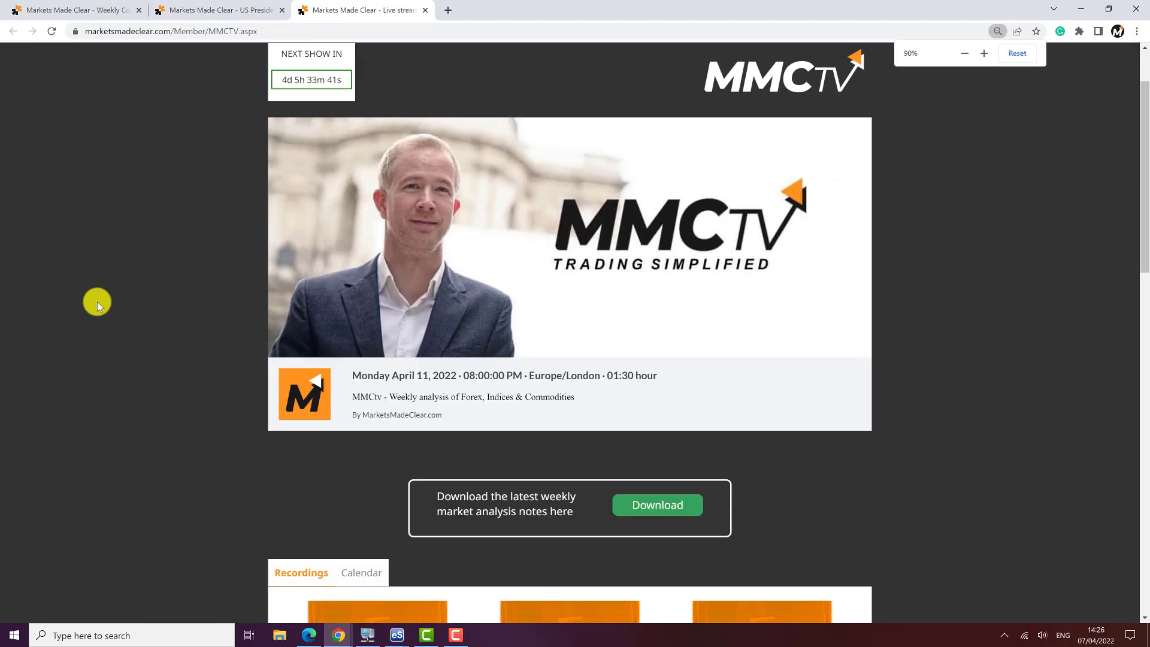
pyautogui.scroll(2, 98, 302)
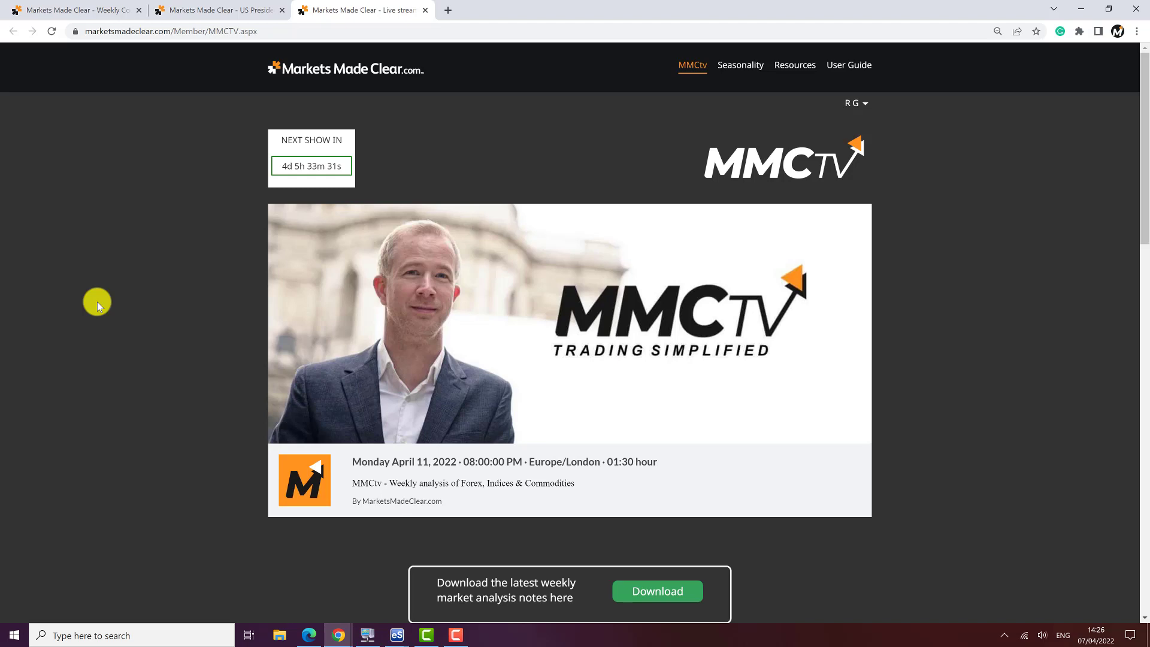
# - Switch back to the COT Index Grid page and restore it to 100% zoom
pyautogui.click(76, 10)
pyautogui.scroll(-2, 154, 276)
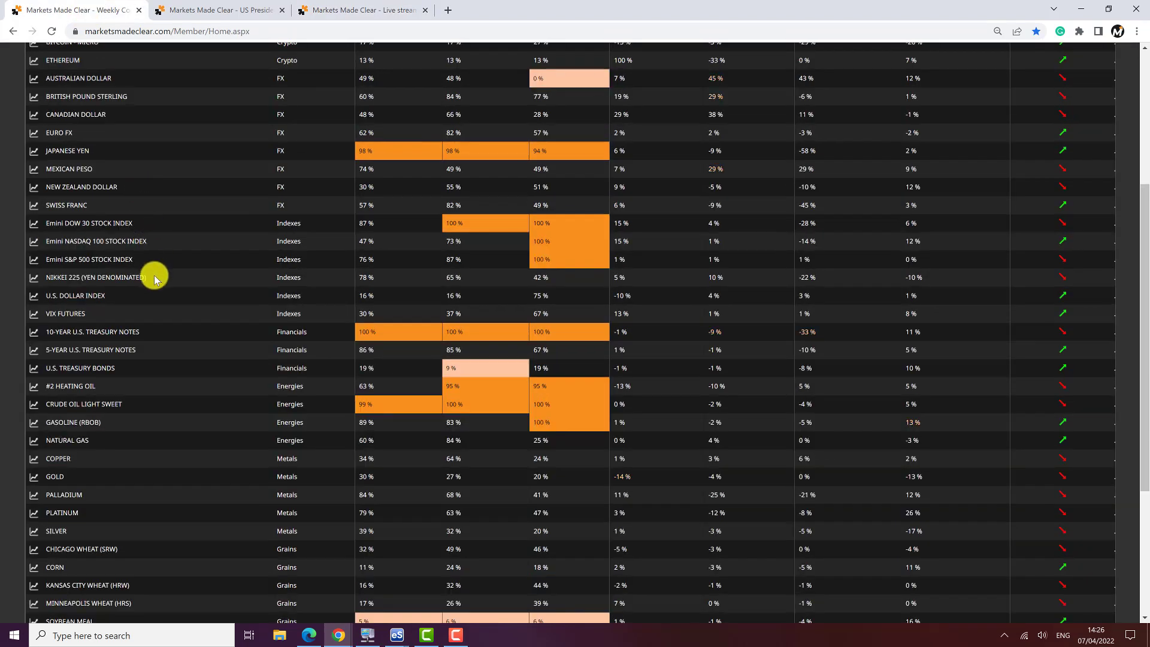
pyautogui.hotkey('ctrl', '+')
pyautogui.scroll(5, 153, 275)
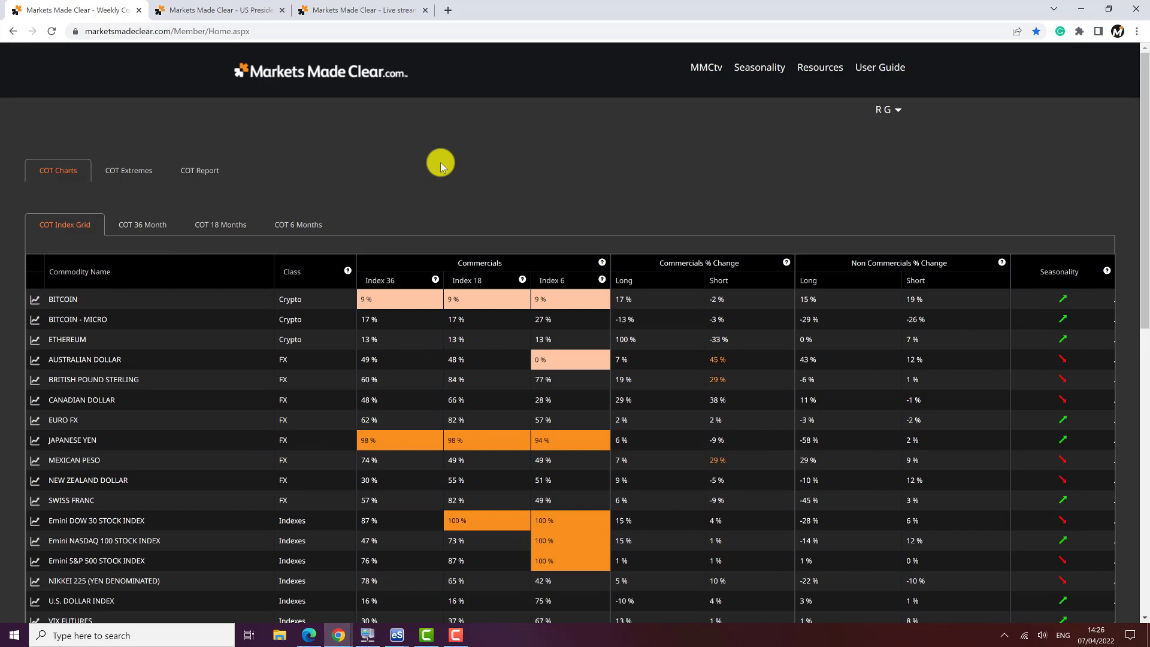
pyautogui.click(397, 635)
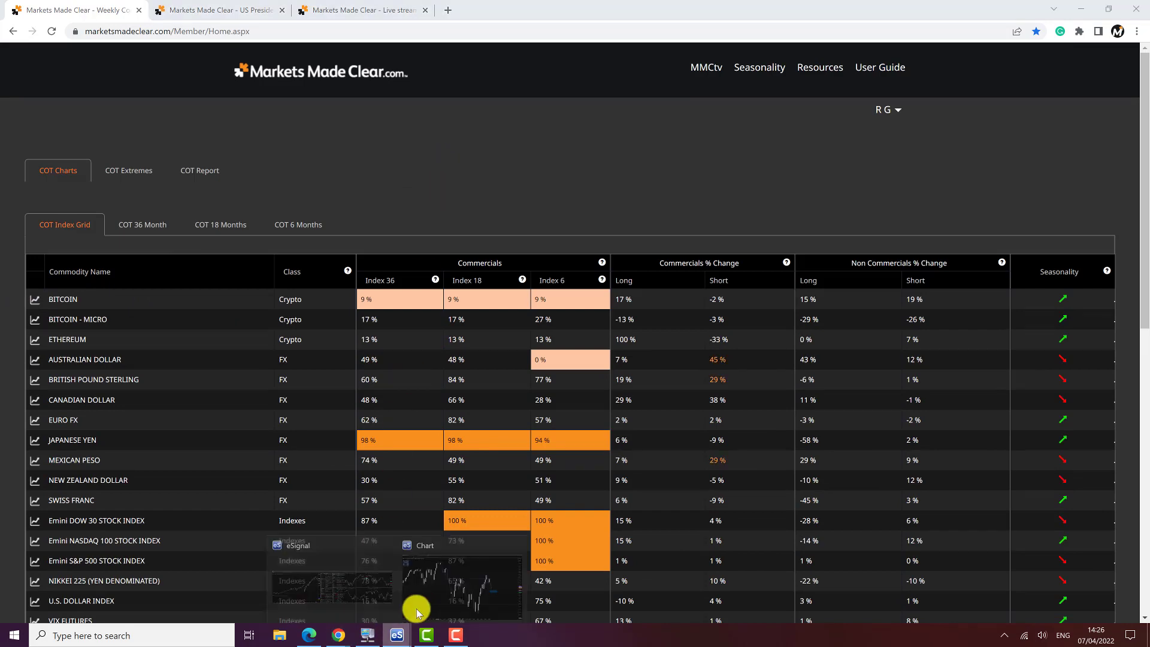
# - Bring eSignal's ES #F daily E-mini S&P 500 futures chart to the front
pyautogui.click(446, 596)
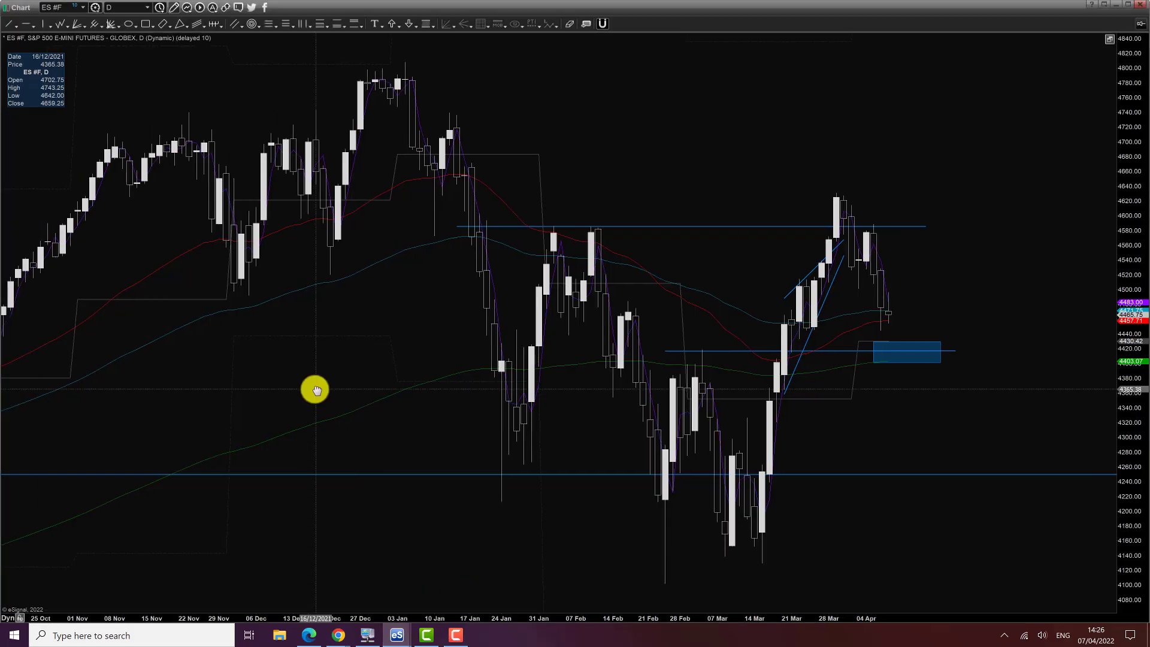